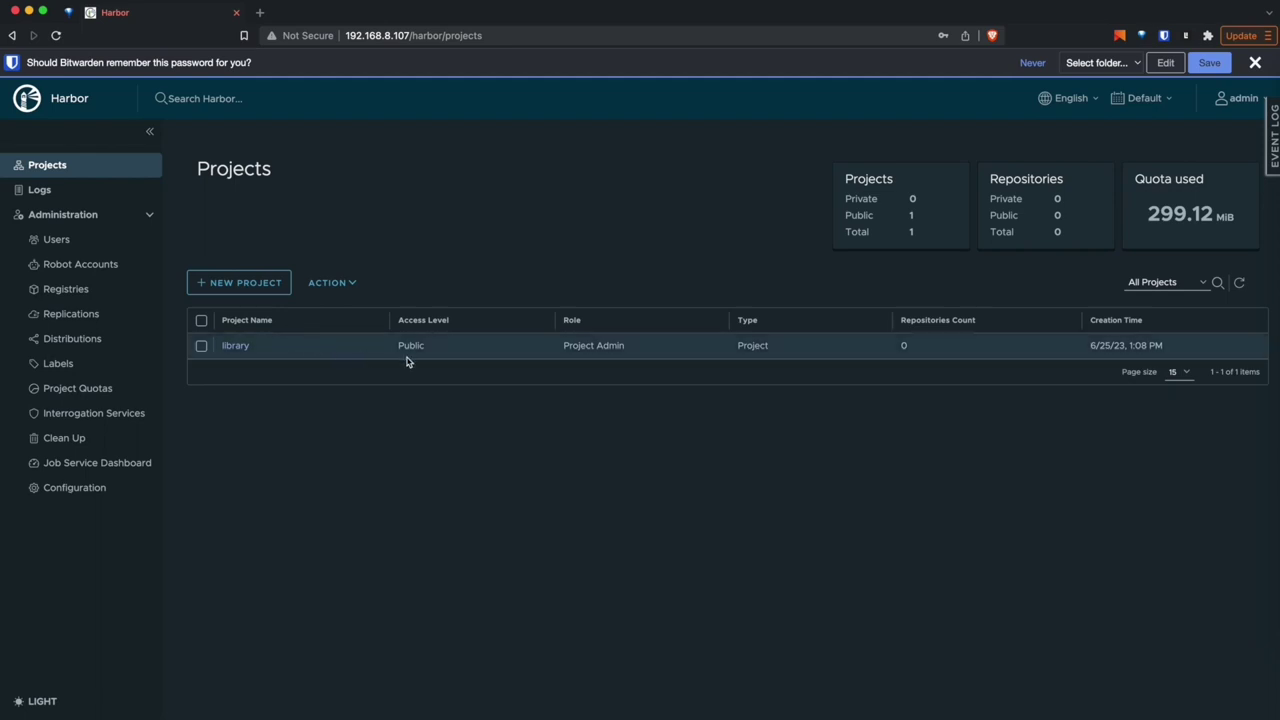
Step: Dismiss the save-password bar and go to Administration > Registries via Replications
{"action": "left_click", "coordinate": [1255, 62]}
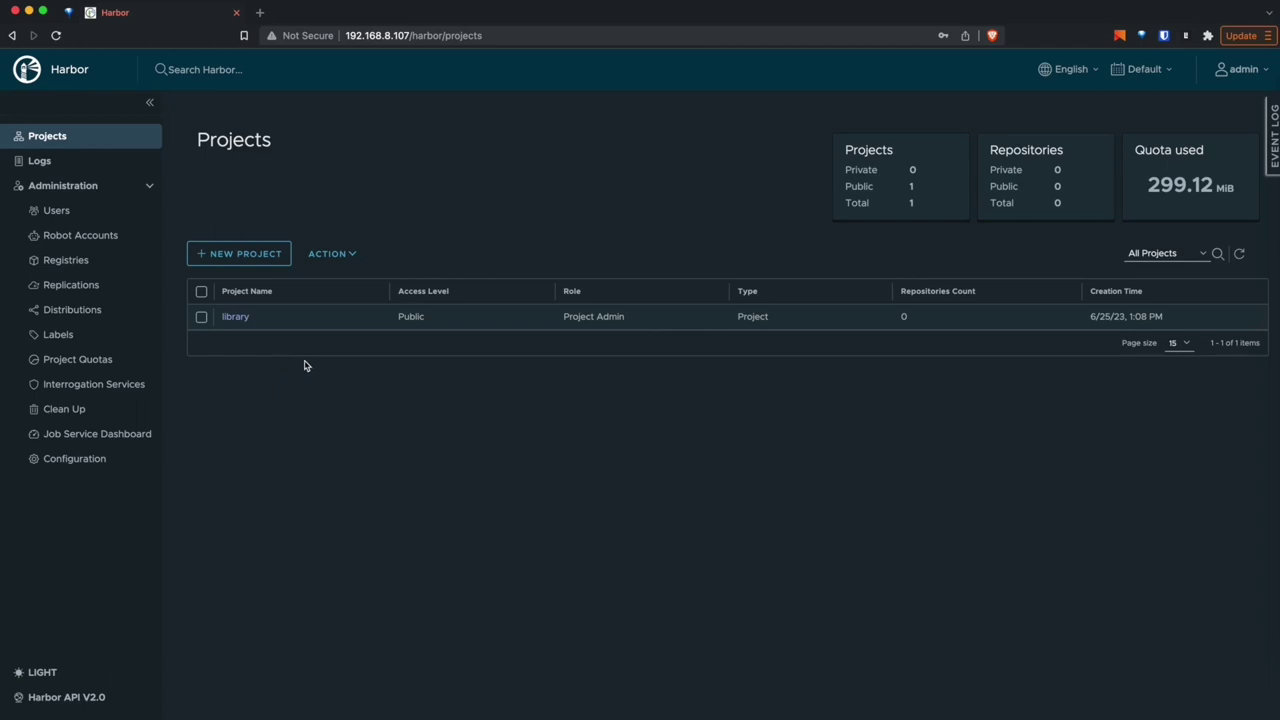
{"action": "left_click", "coordinate": [108, 291]}
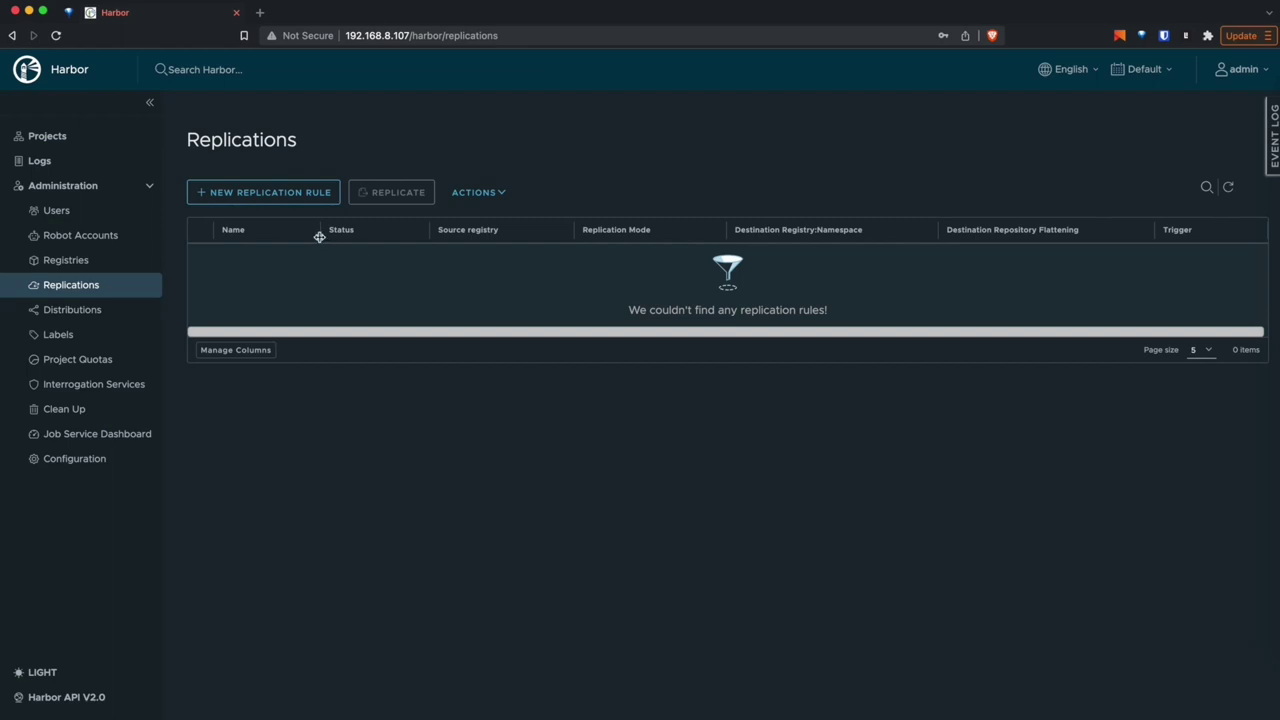
{"action": "left_click", "coordinate": [117, 261]}
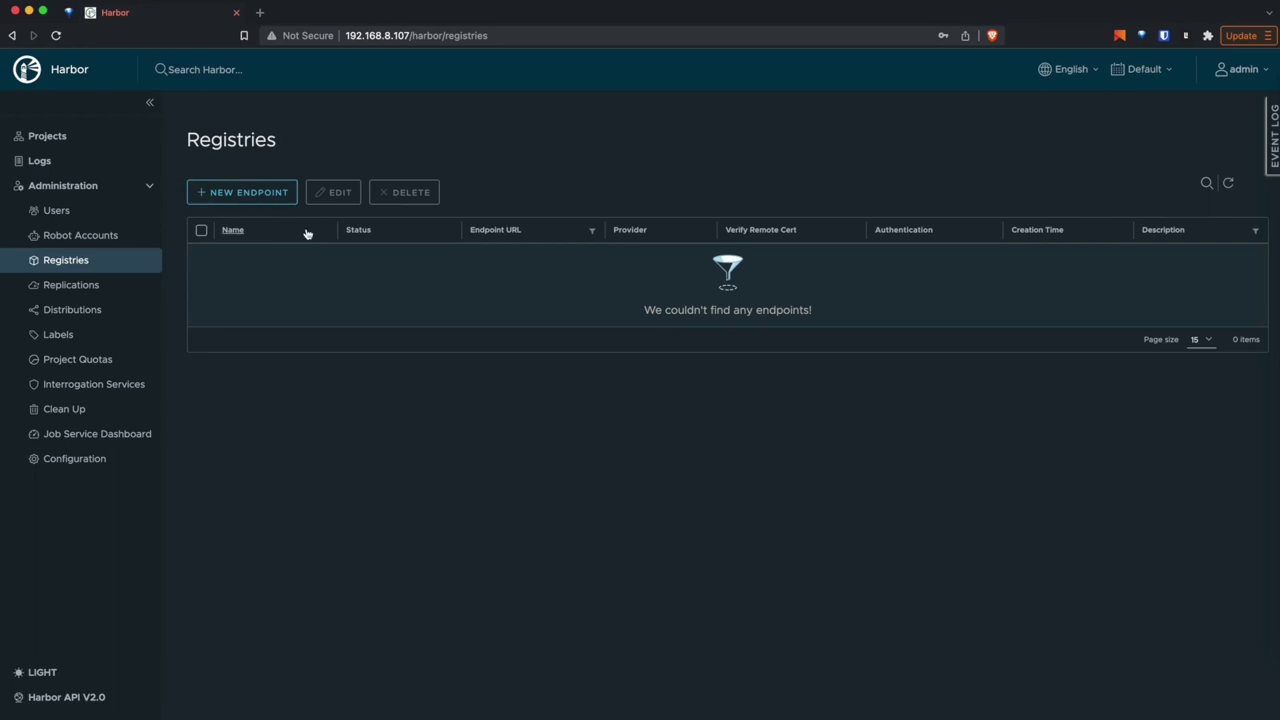
Step: Start a new registry endpoint, look over its provider and fields, and untick Verify Remote Cert
{"action": "left_click", "coordinate": [259, 195]}
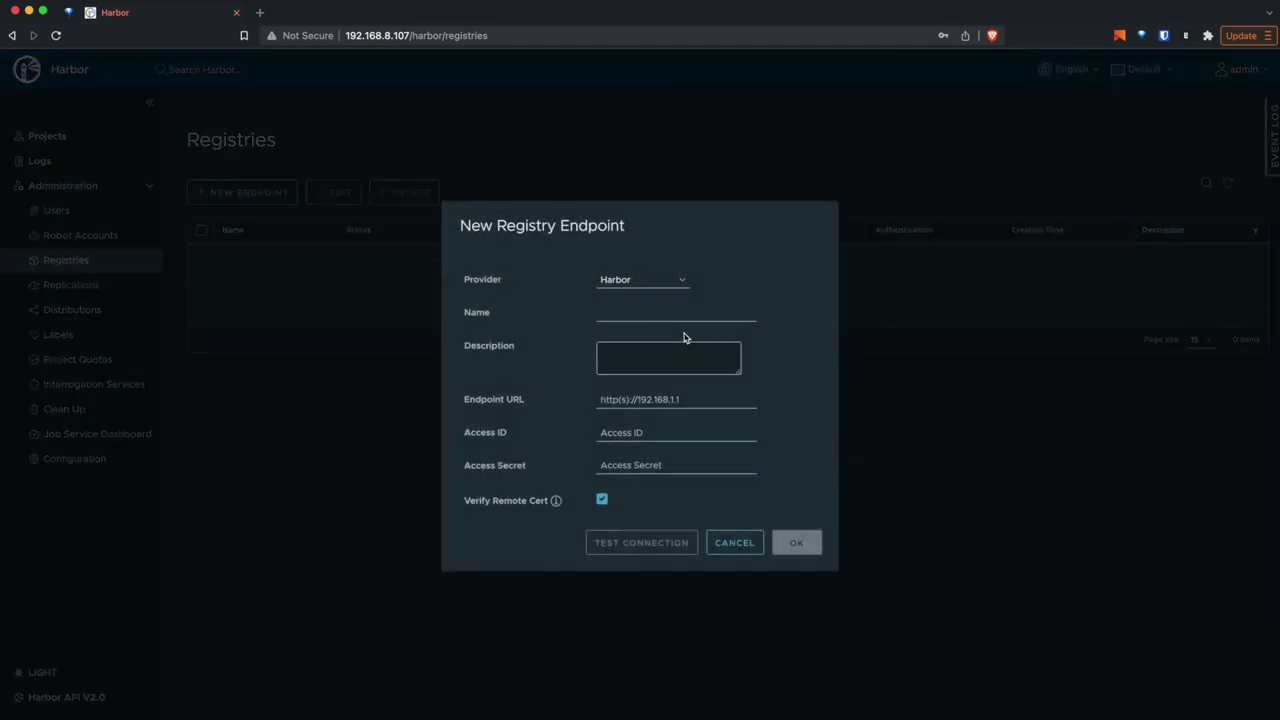
{"action": "left_click", "coordinate": [674, 281]}
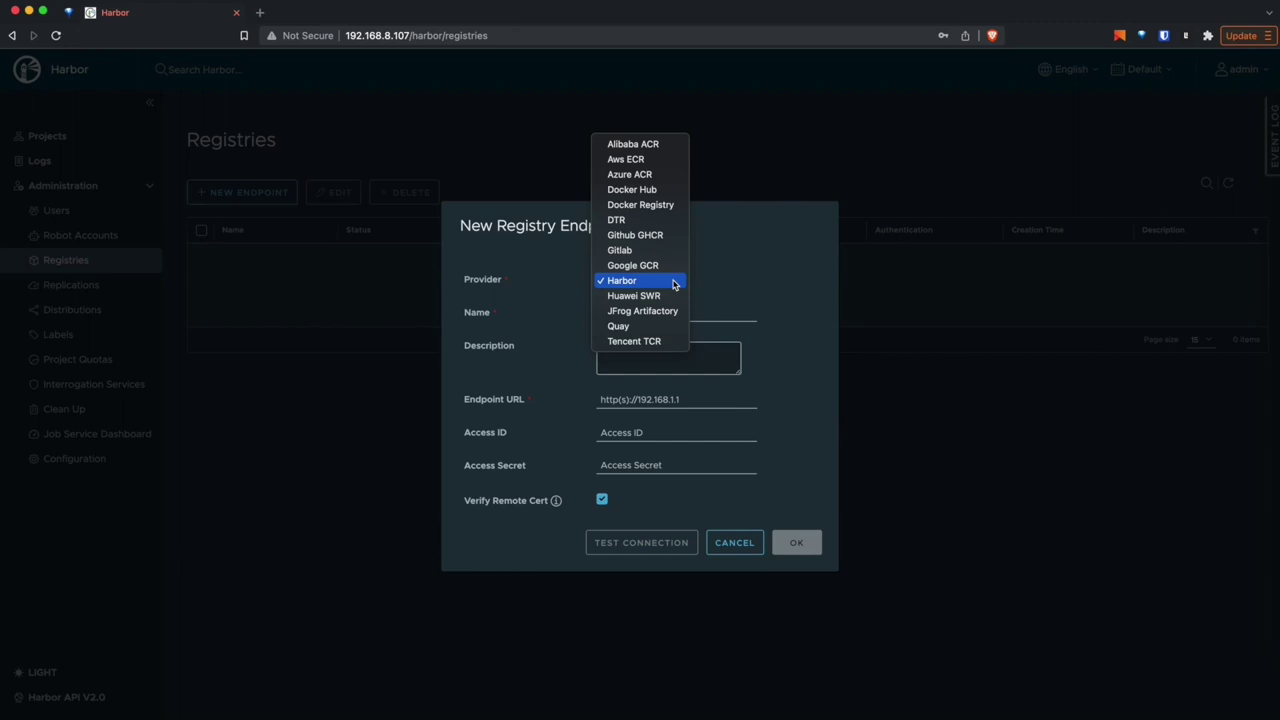
{"action": "left_click", "coordinate": [727, 298]}
{"action": "left_click", "coordinate": [667, 318]}
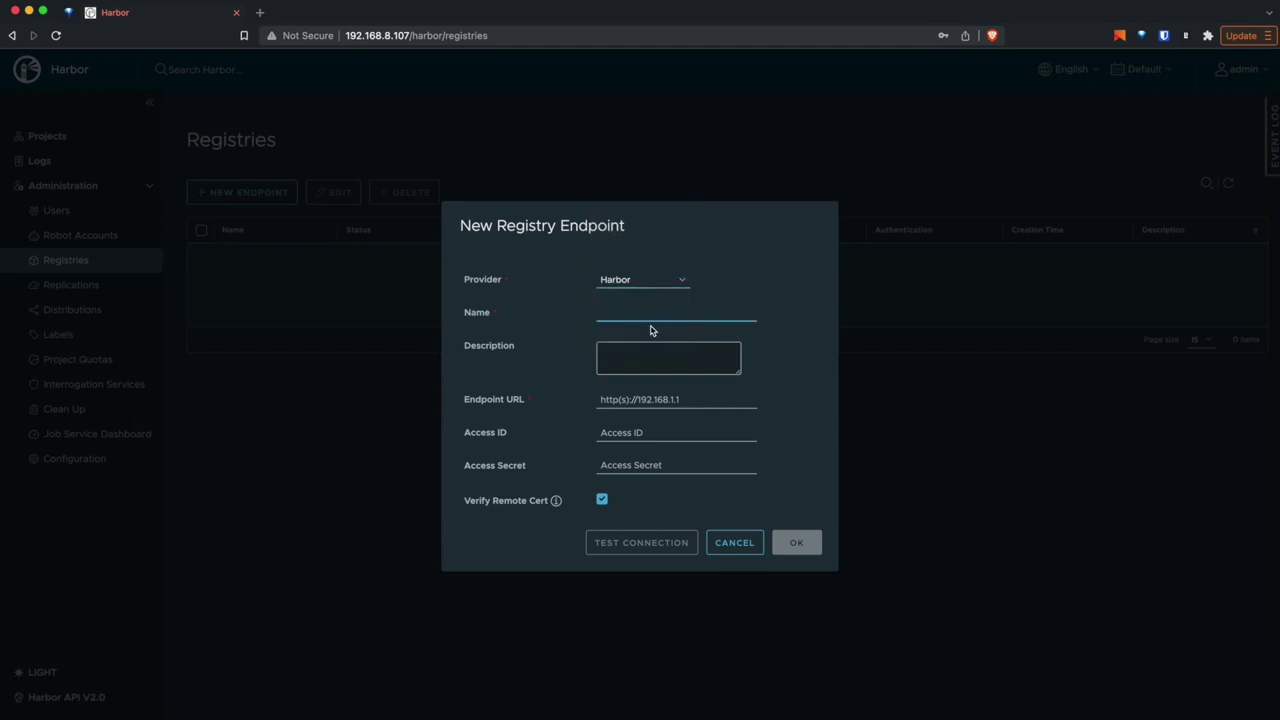
{"action": "left_click", "coordinate": [627, 352]}
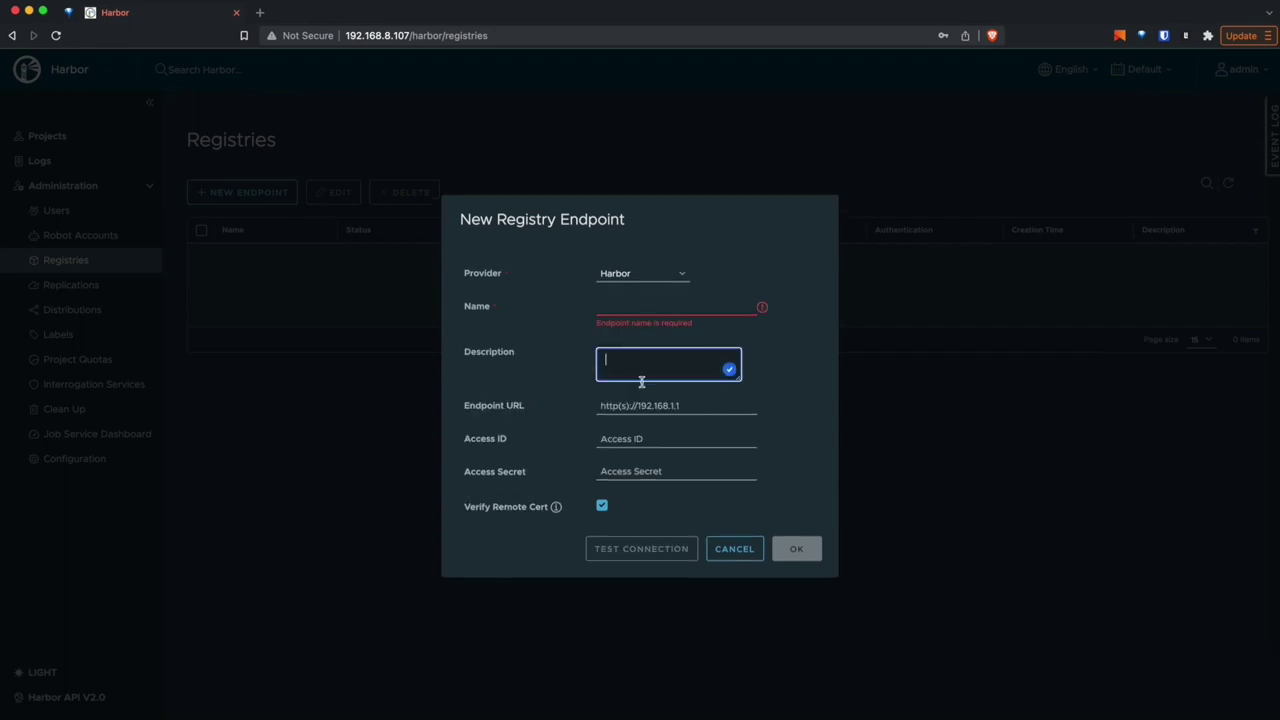
{"action": "left_click", "coordinate": [628, 408]}
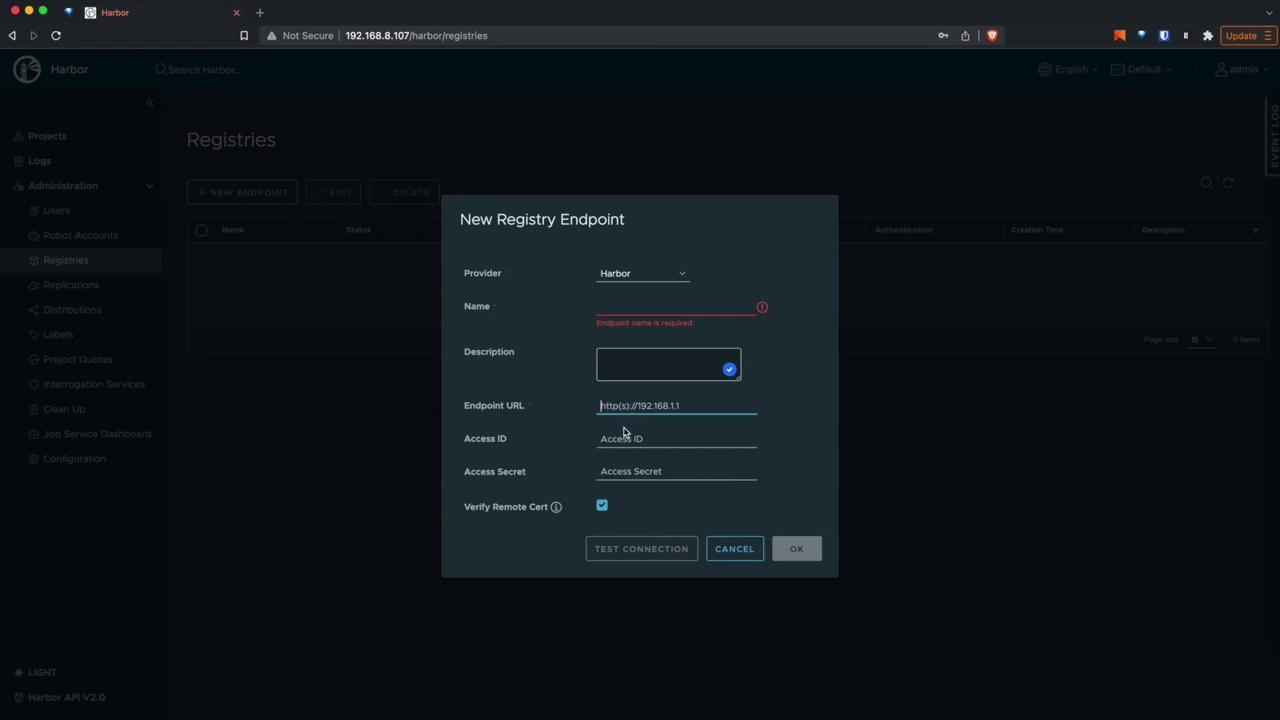
{"action": "left_click", "coordinate": [624, 439]}
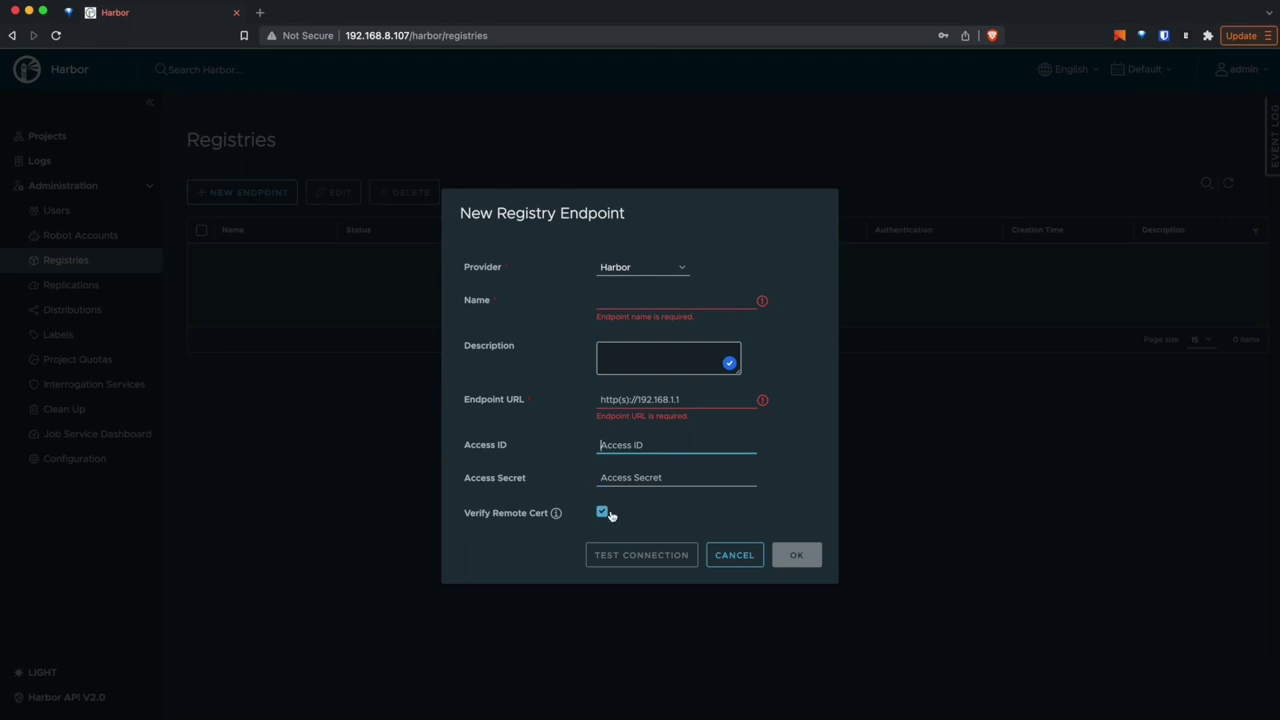
{"action": "left_click", "coordinate": [604, 515]}
Step: Set the endpoint provider to Docker Hub and name it dockerhub
{"action": "left_click", "coordinate": [640, 267]}
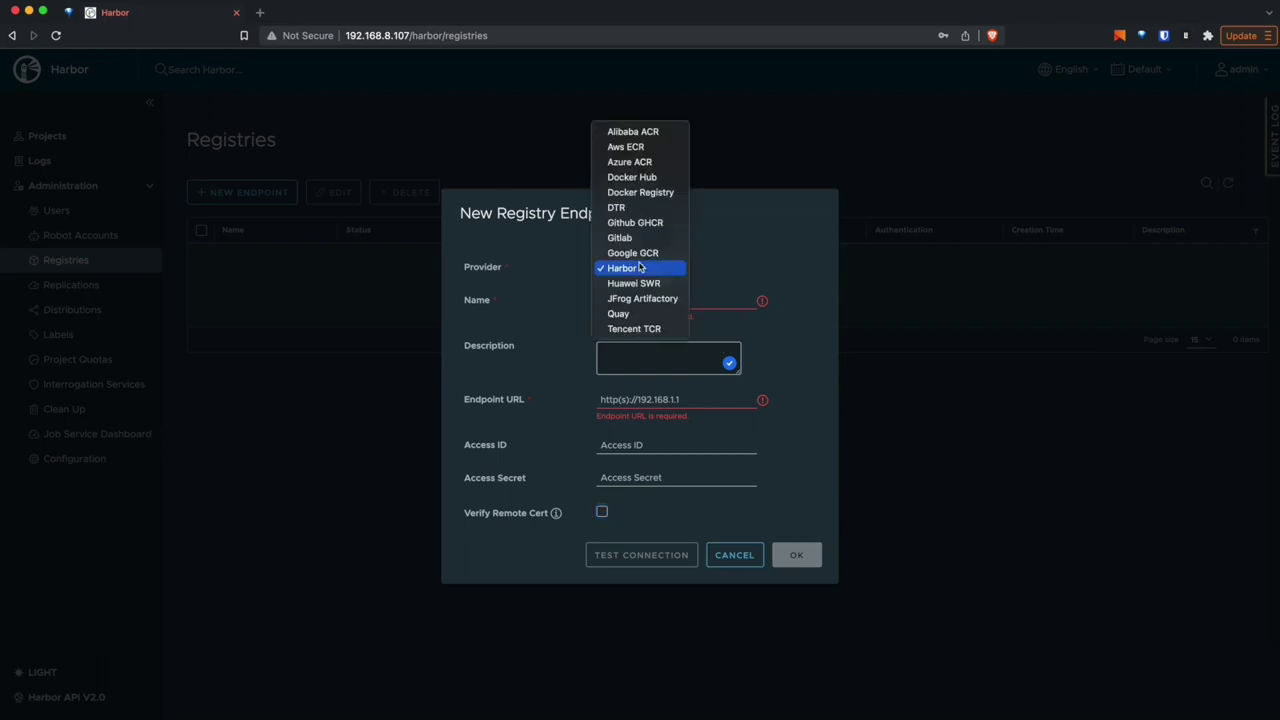
{"action": "left_click", "coordinate": [660, 177]}
{"action": "left_click", "coordinate": [621, 303]}
{"action": "type", "text": "dockerhub"}
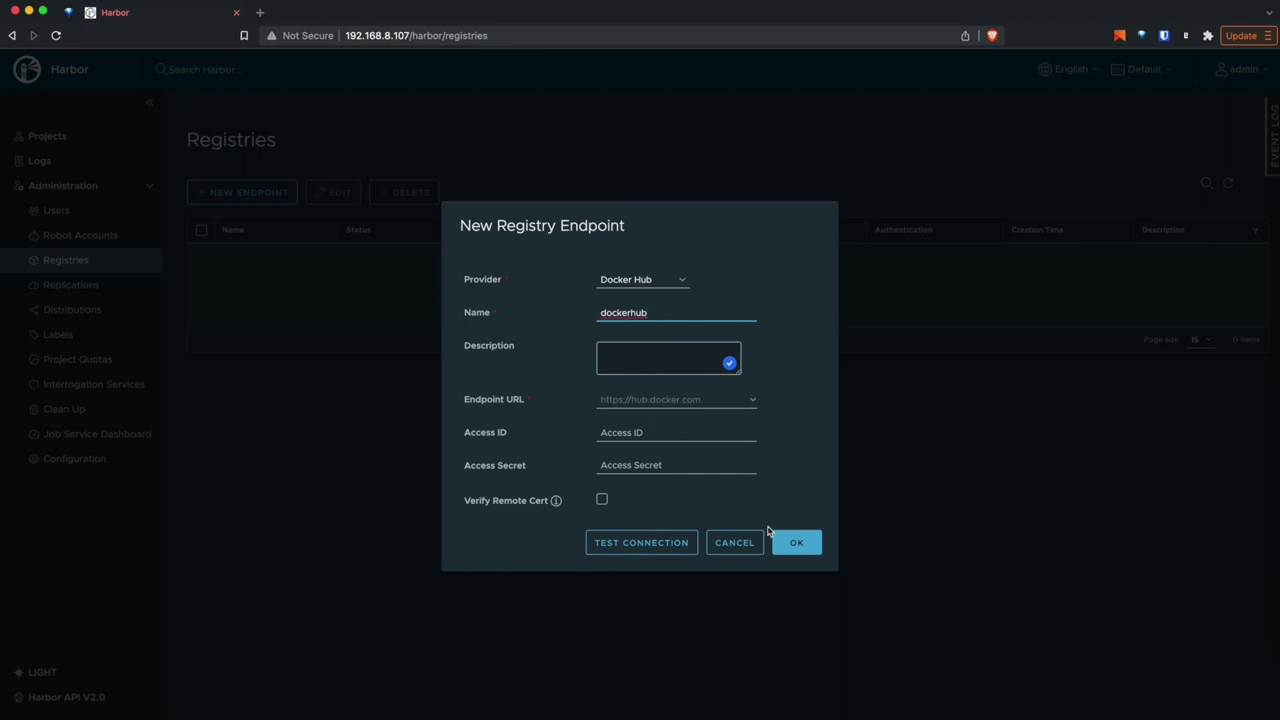
Step: Re-enable Verify Remote Cert, test the Docker Hub connection, and create the dockerhub endpoint
{"action": "left_click", "coordinate": [603, 500]}
{"action": "left_click", "coordinate": [650, 546]}
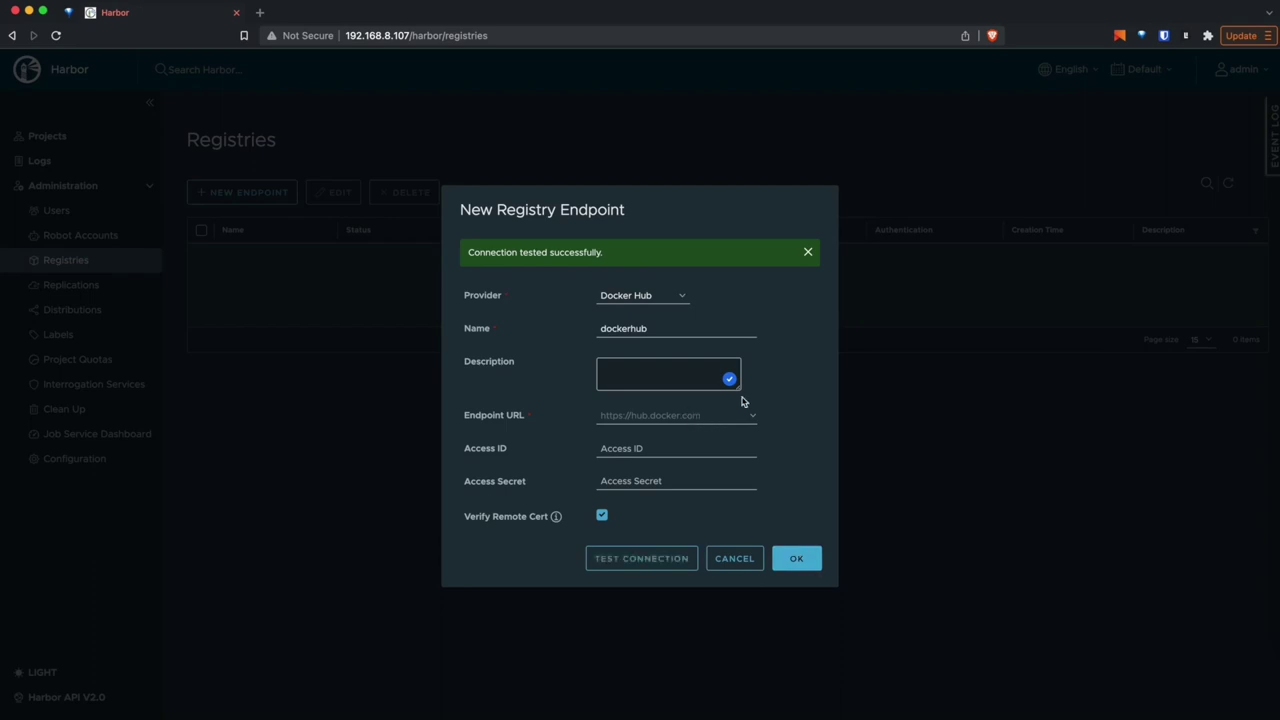
{"action": "left_click", "coordinate": [806, 560]}
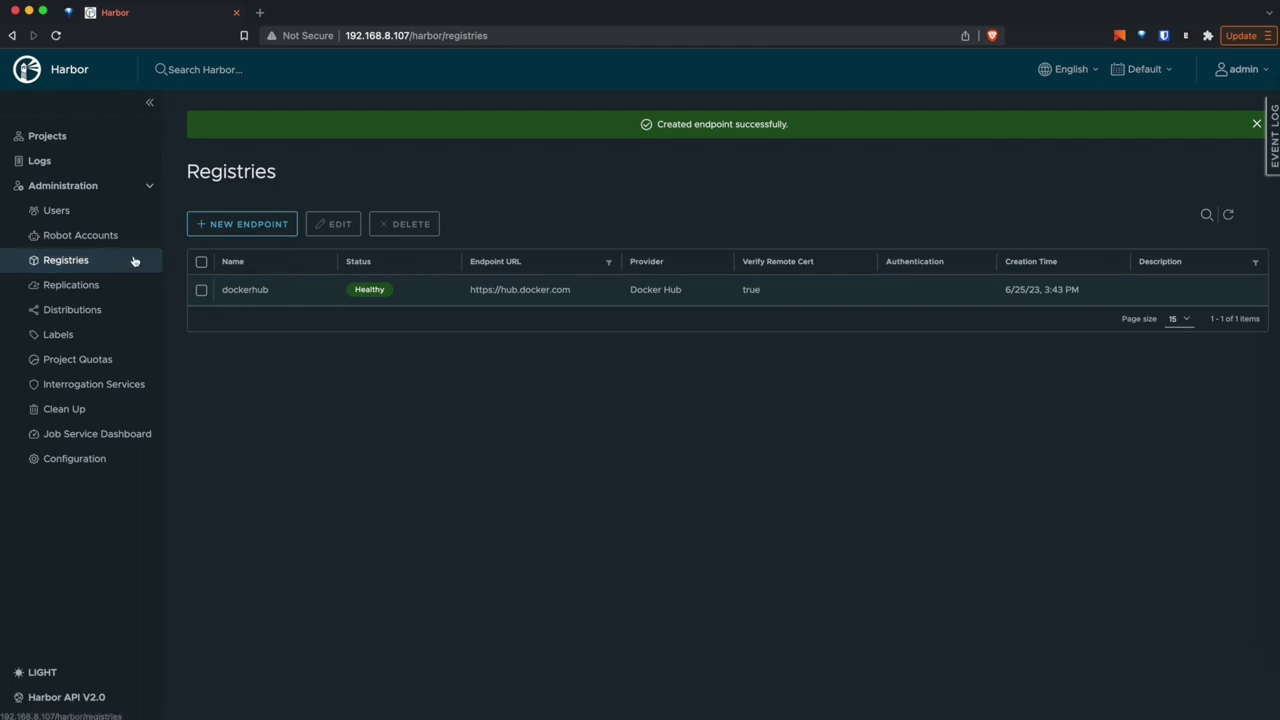
{"action": "left_click", "coordinate": [90, 287]}
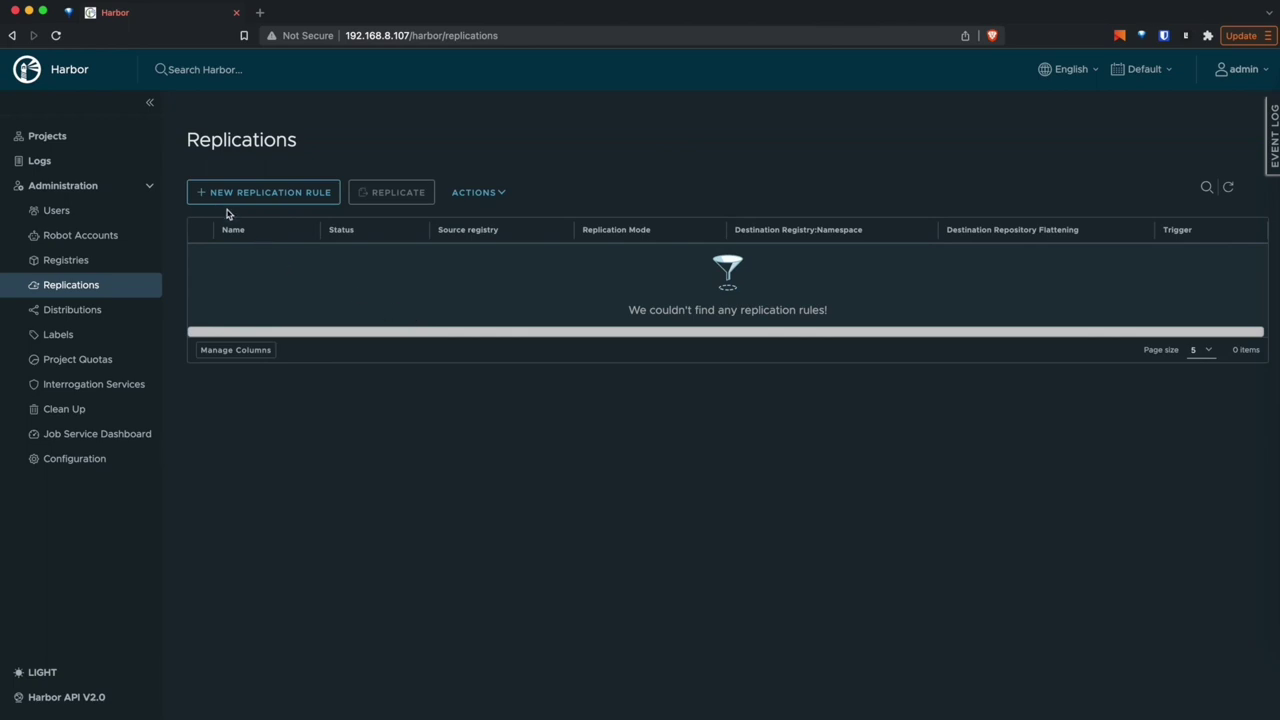
Step: Start a new replication rule named 'test' and check the info tips next to its fields
{"action": "left_click", "coordinate": [262, 192]}
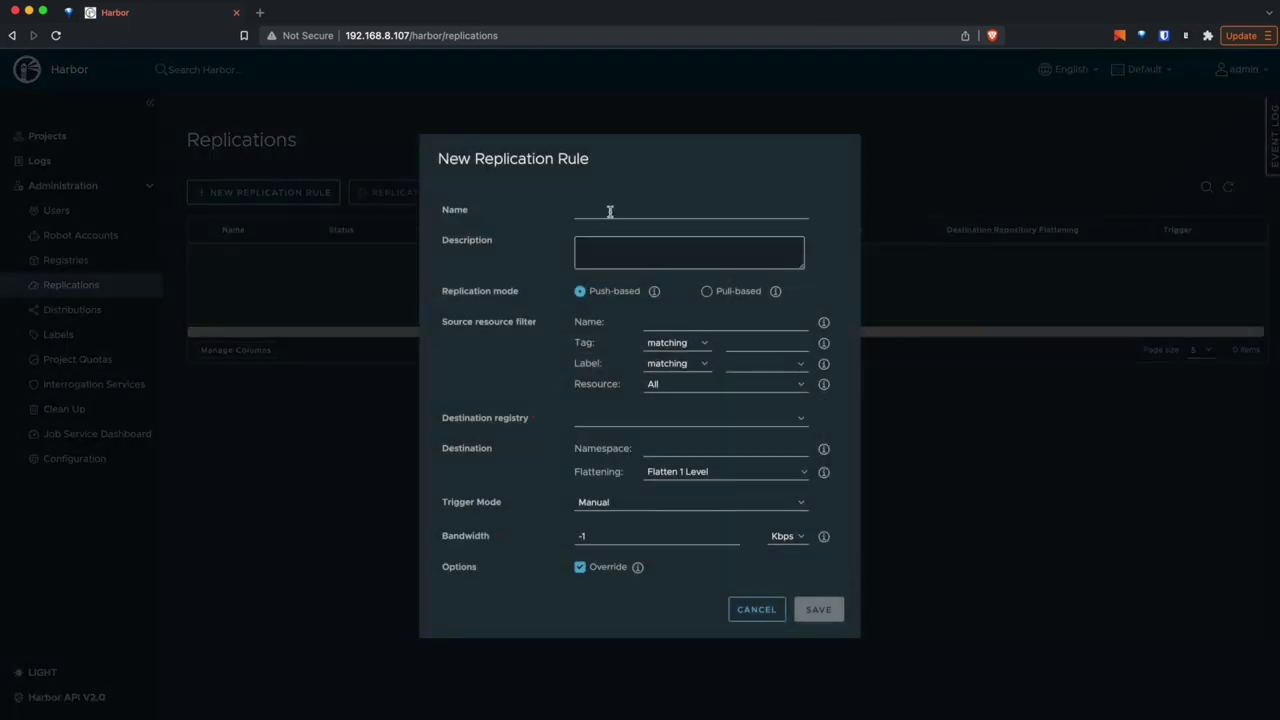
{"action": "left_click", "coordinate": [610, 212]}
{"action": "type", "text": "test"}
{"action": "left_click", "coordinate": [605, 247]}
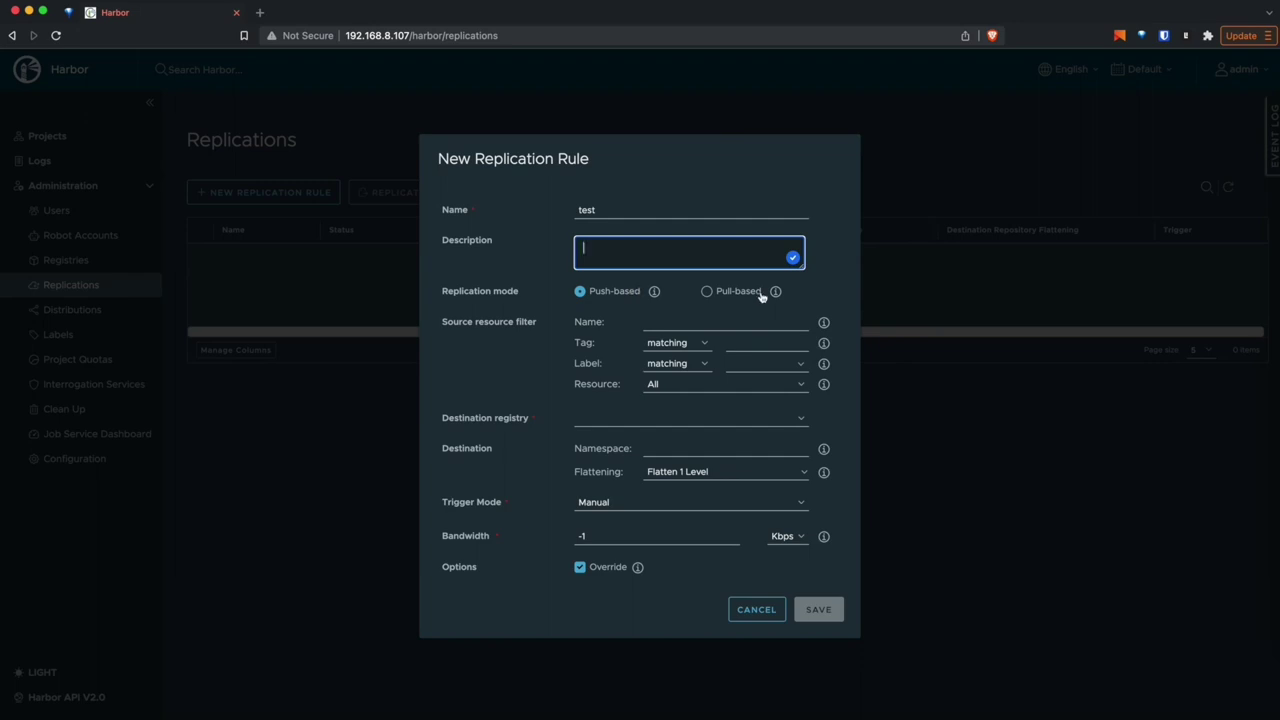
{"action": "mouse_move", "coordinate": [779, 294]}
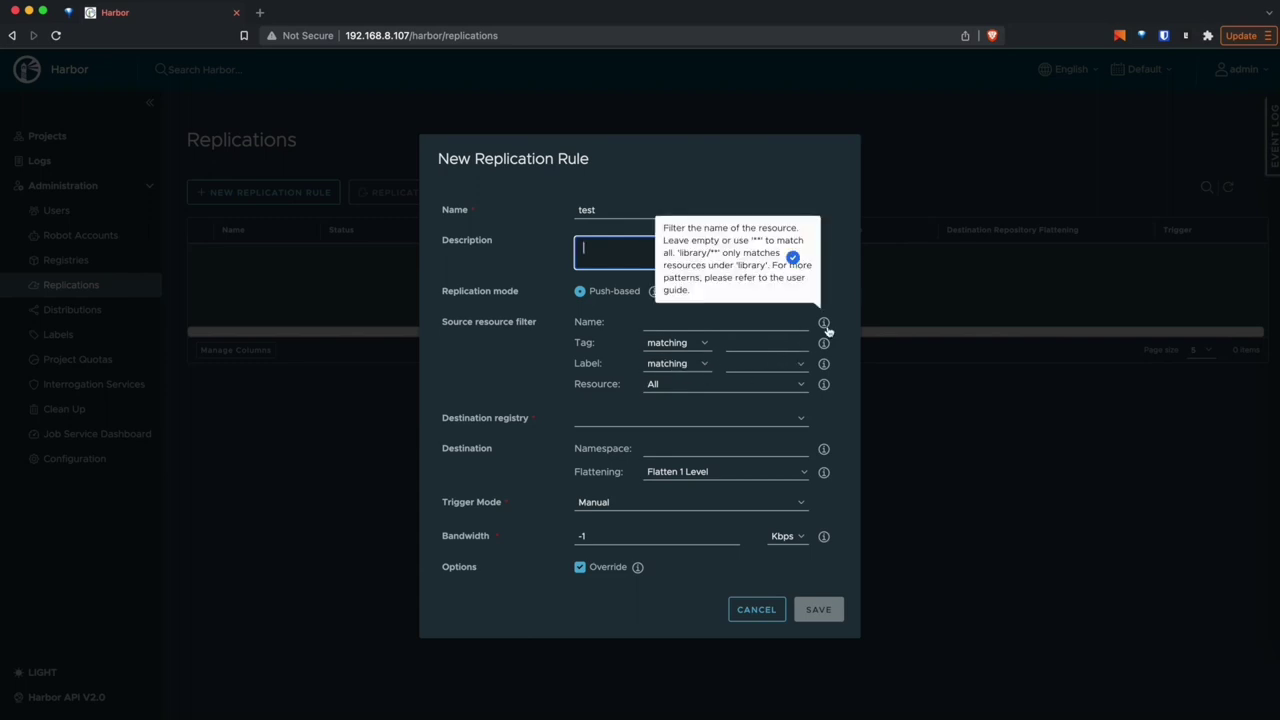
{"action": "mouse_move", "coordinate": [826, 345]}
{"action": "mouse_move", "coordinate": [824, 387]}
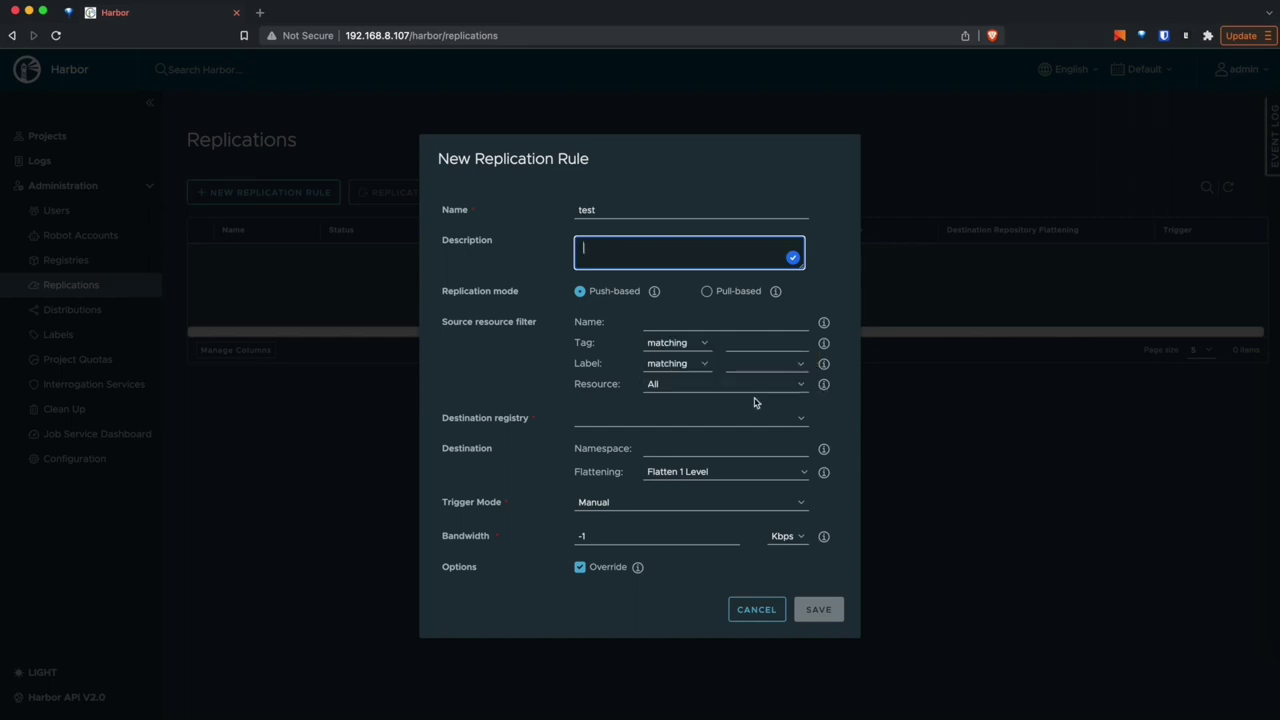
Step: Look over the destination registries without picking one, then view the Trigger Mode choices
{"action": "left_click", "coordinate": [669, 420]}
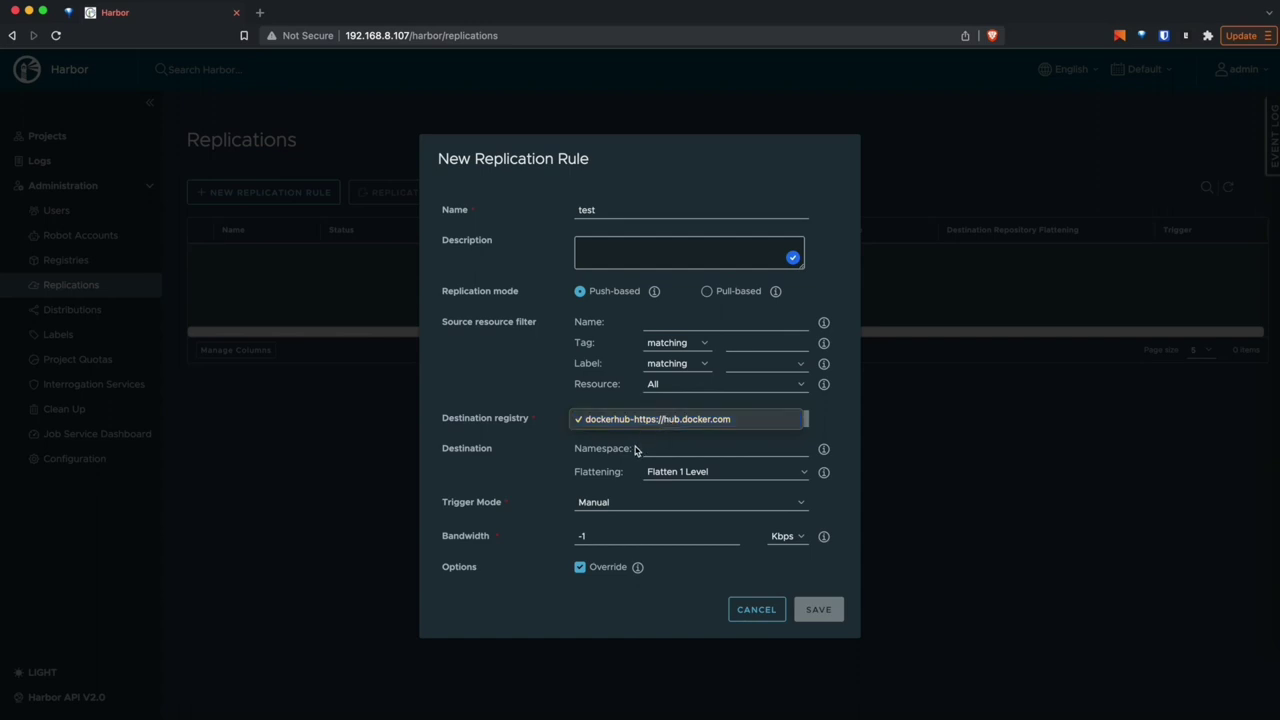
{"action": "left_click", "coordinate": [647, 448]}
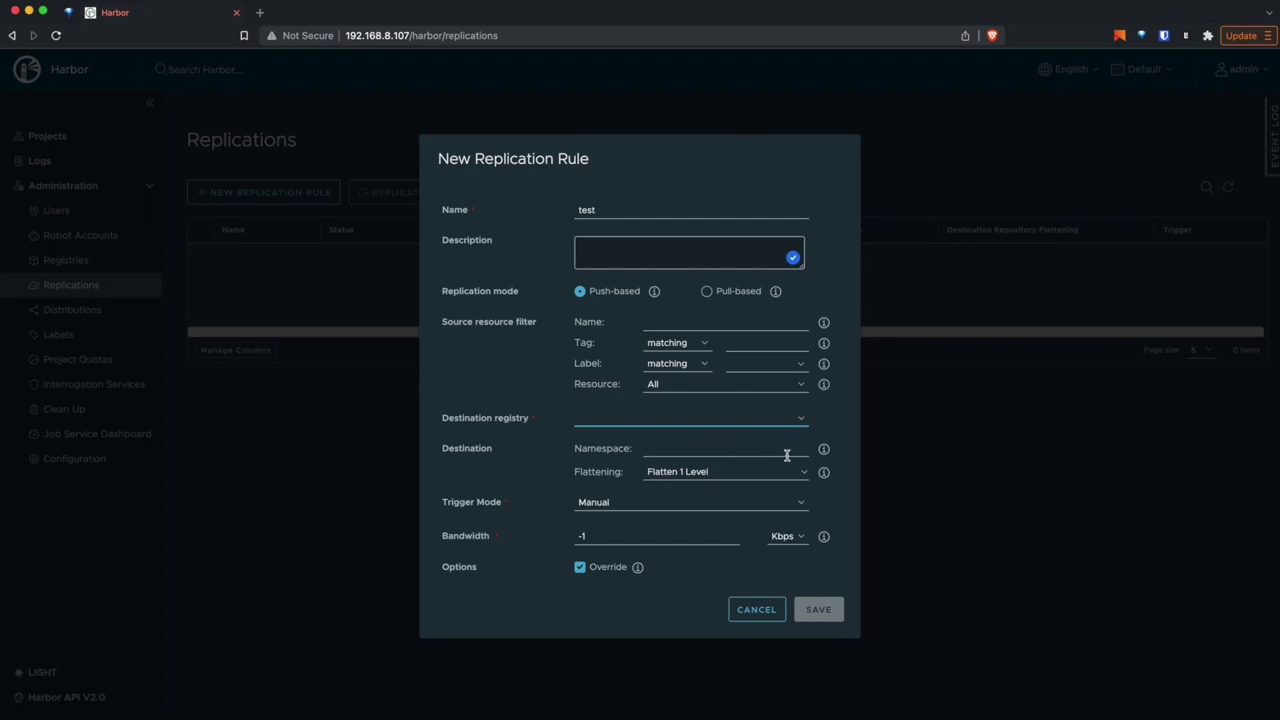
{"action": "mouse_move", "coordinate": [823, 455]}
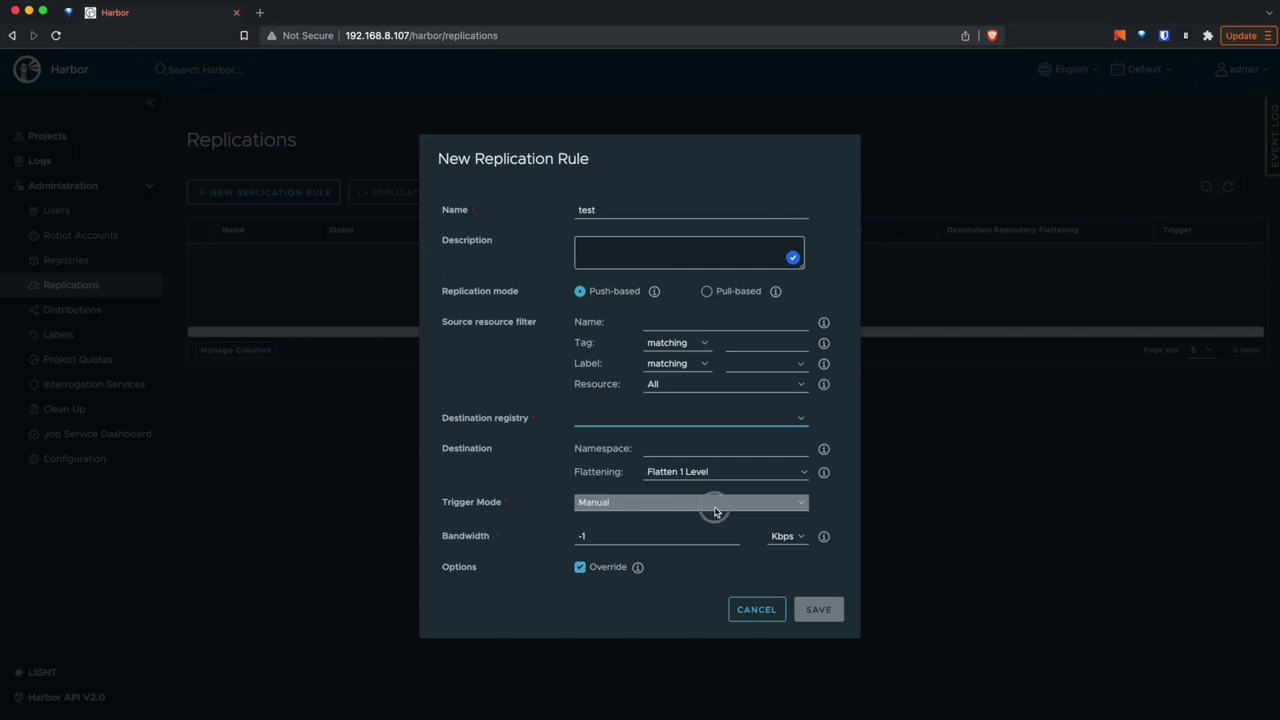
{"action": "left_click", "coordinate": [714, 509]}
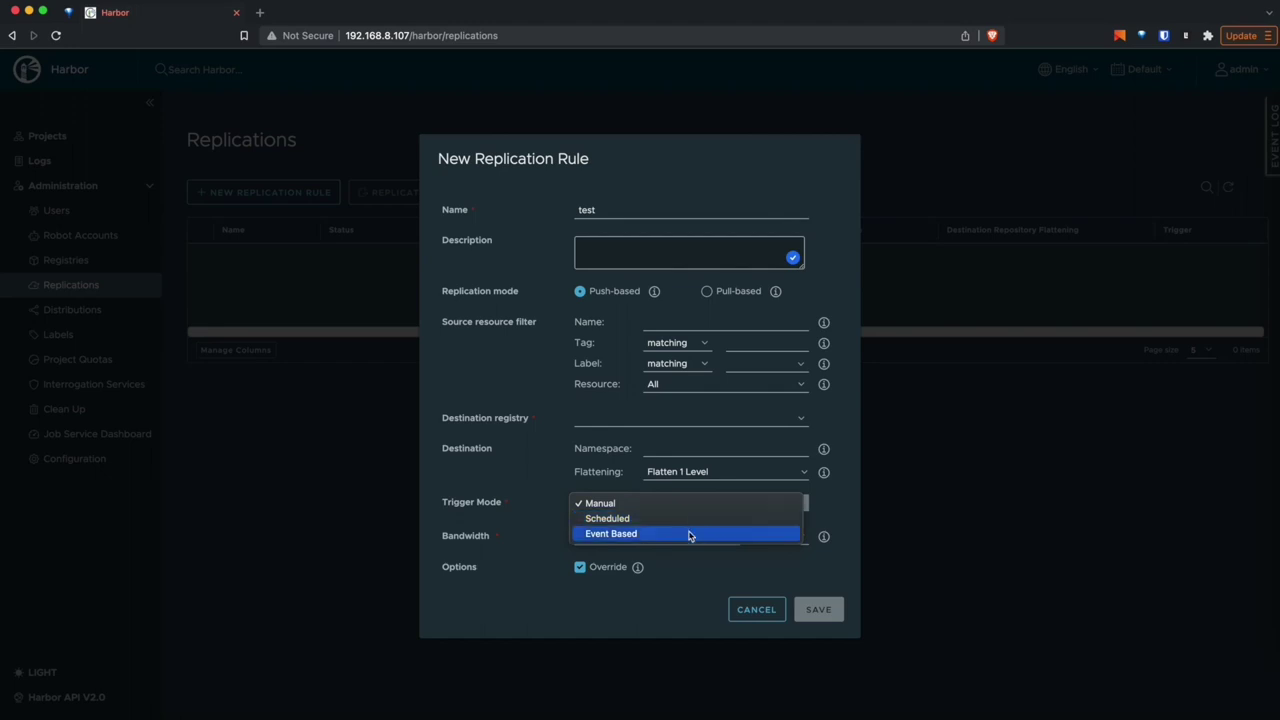
Step: Set Trigger Mode to Event Based and enable deleting remote resources when locally deleted
{"action": "left_click", "coordinate": [607, 527]}
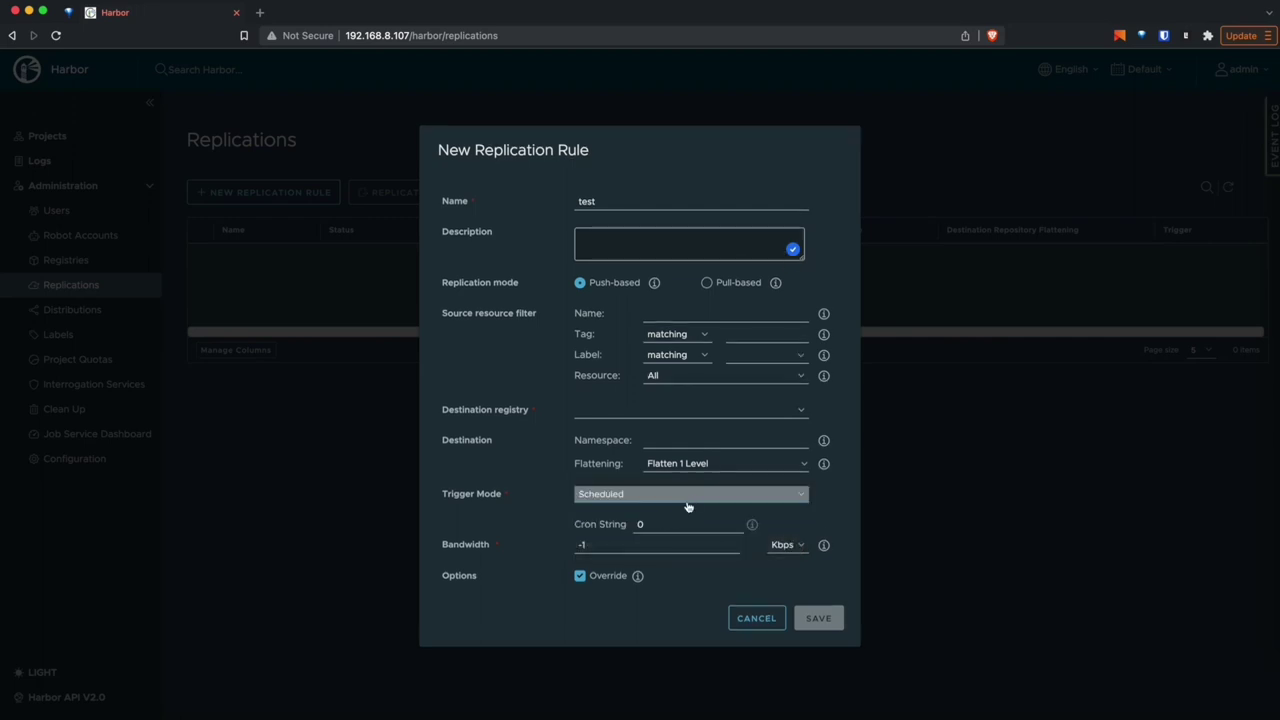
{"action": "left_click", "coordinate": [663, 494]}
{"action": "left_click", "coordinate": [657, 510]}
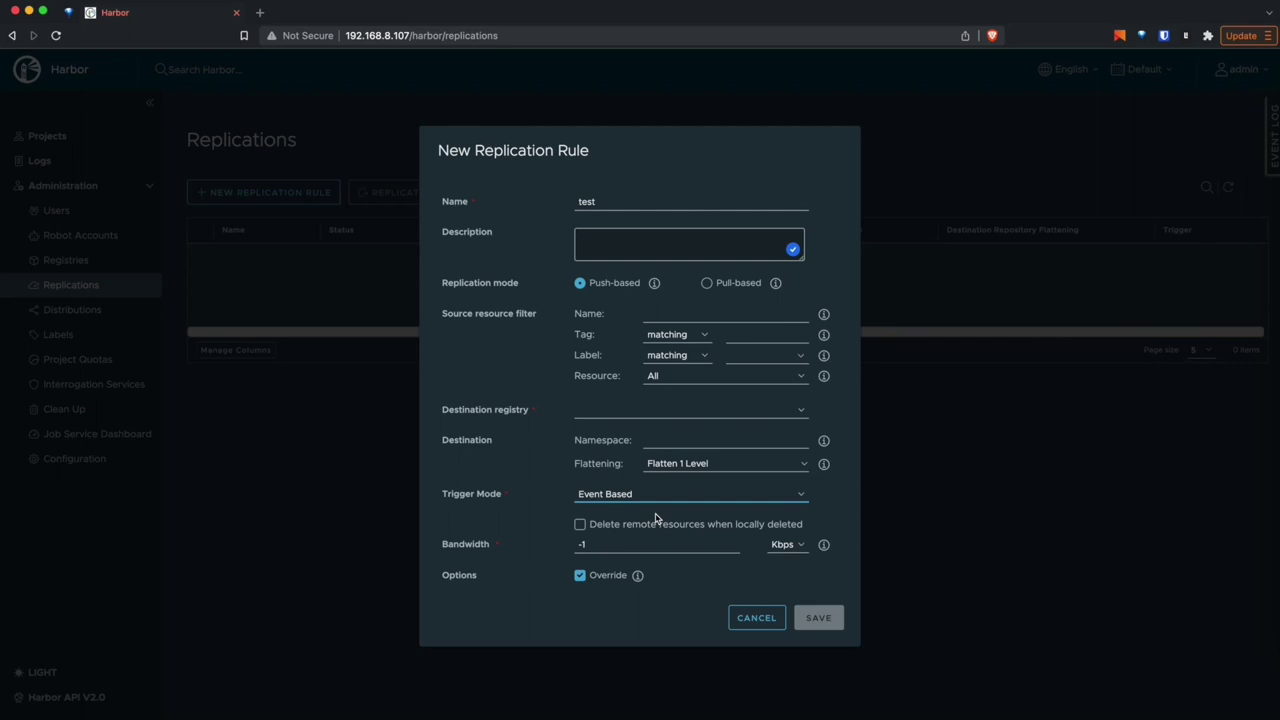
{"action": "left_click", "coordinate": [599, 531]}
{"action": "mouse_move", "coordinate": [640, 581]}
Step: Rename the rule to 'test-pull-redis', make it pull-based, with dockerhub as source registry
{"action": "left_click_drag", "start_coordinate": [622, 202], "coordinate": [565, 209]}
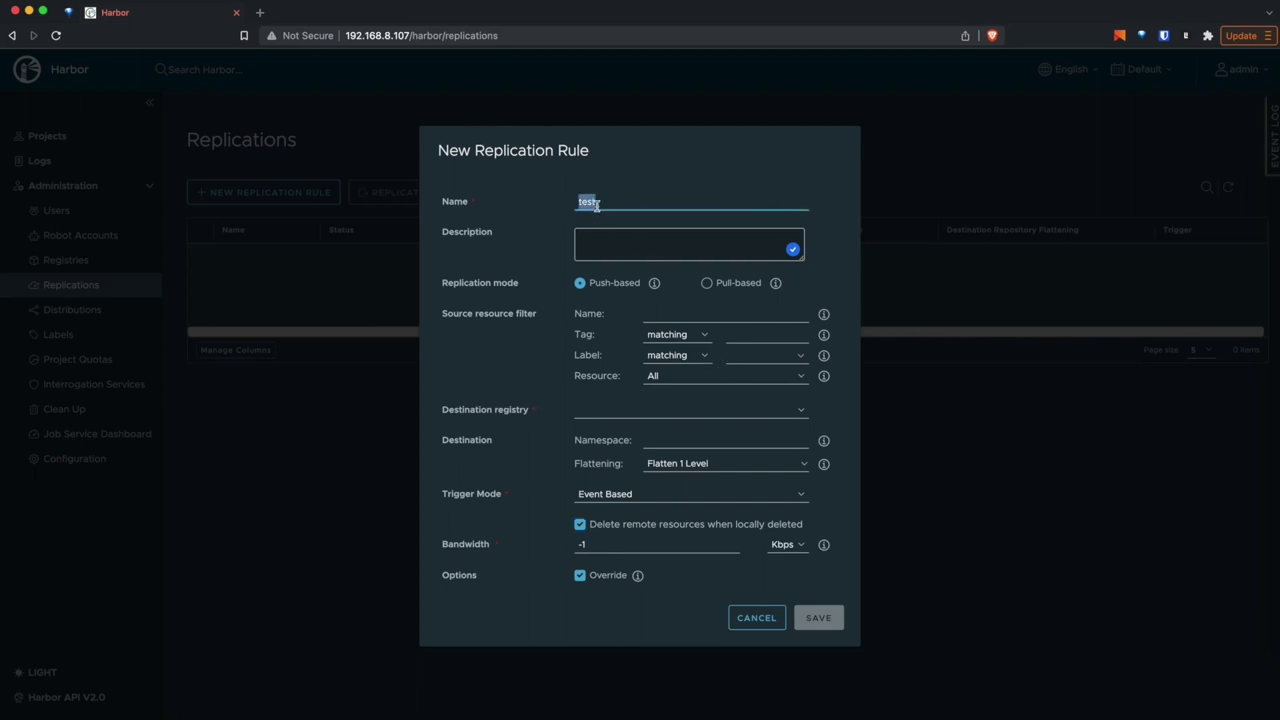
{"action": "type", "text": "test-pull-redis"}
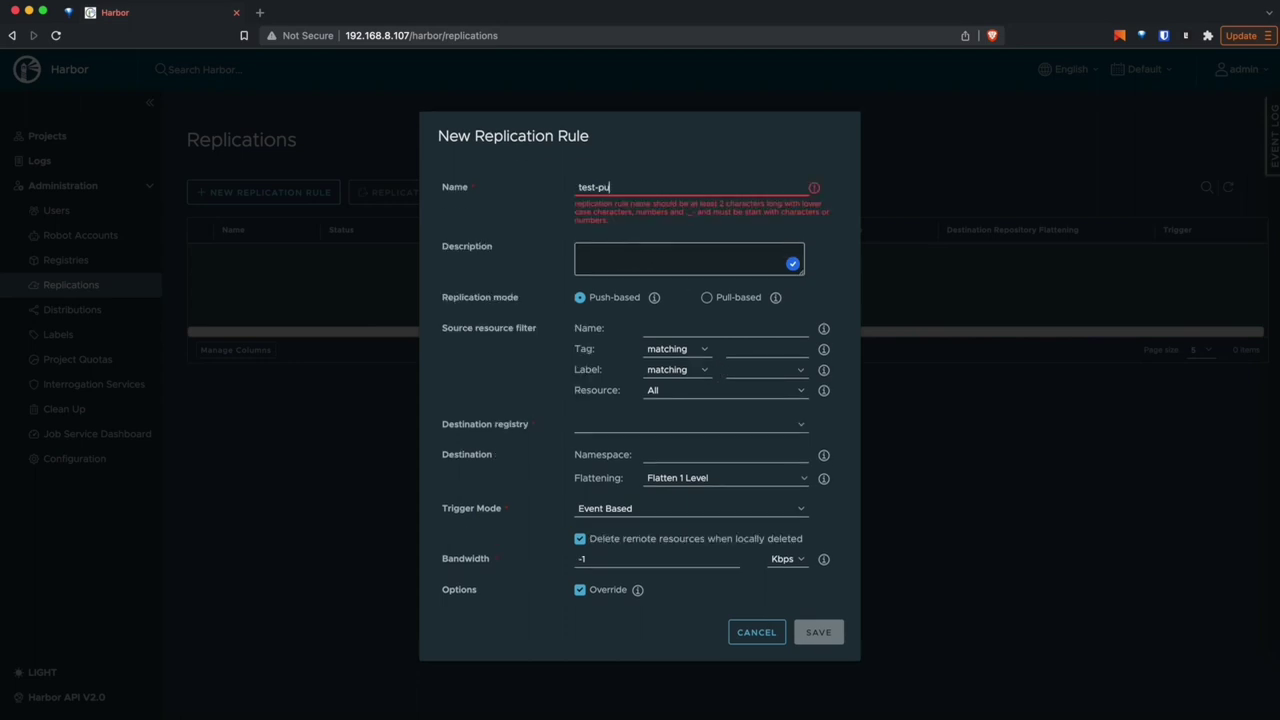
{"action": "left_click", "coordinate": [707, 283]}
{"action": "left_click", "coordinate": [690, 315]}
{"action": "left_click", "coordinate": [678, 316]}
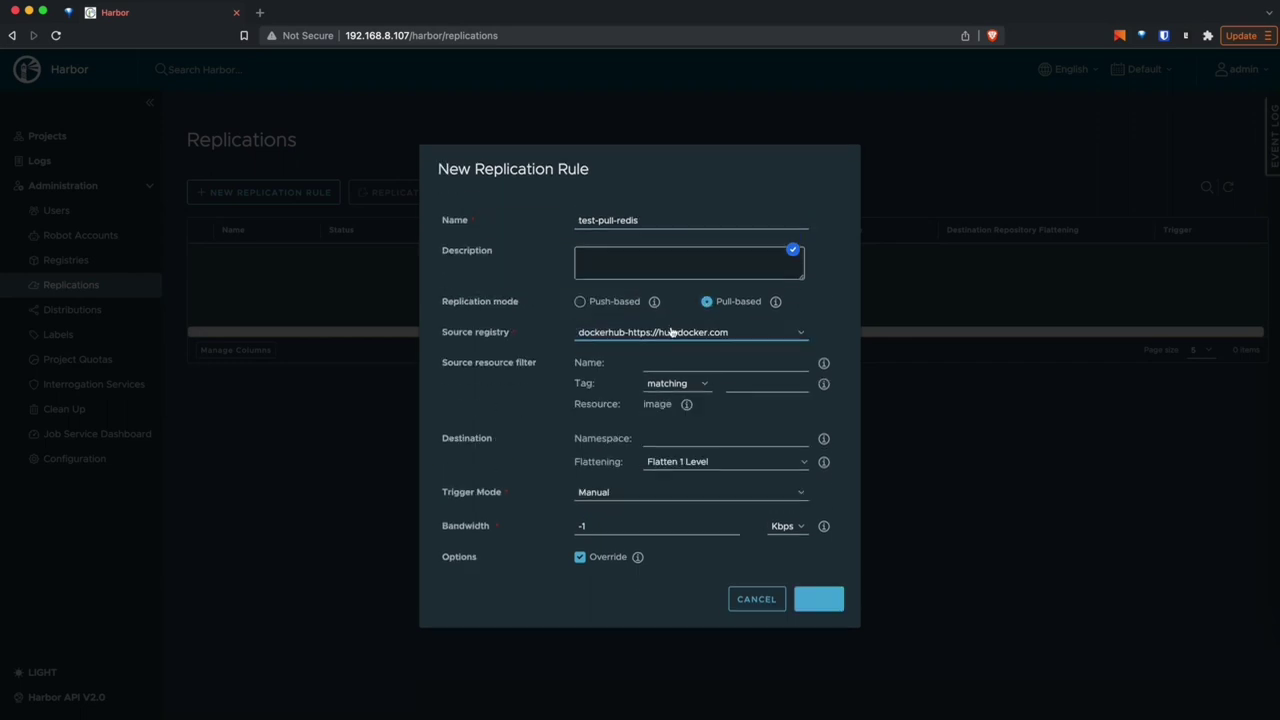
Step: Filter the source name to library/redis and tag 5.0, then save the rule
{"action": "left_click", "coordinate": [656, 361]}
{"action": "type", "text": "l"}
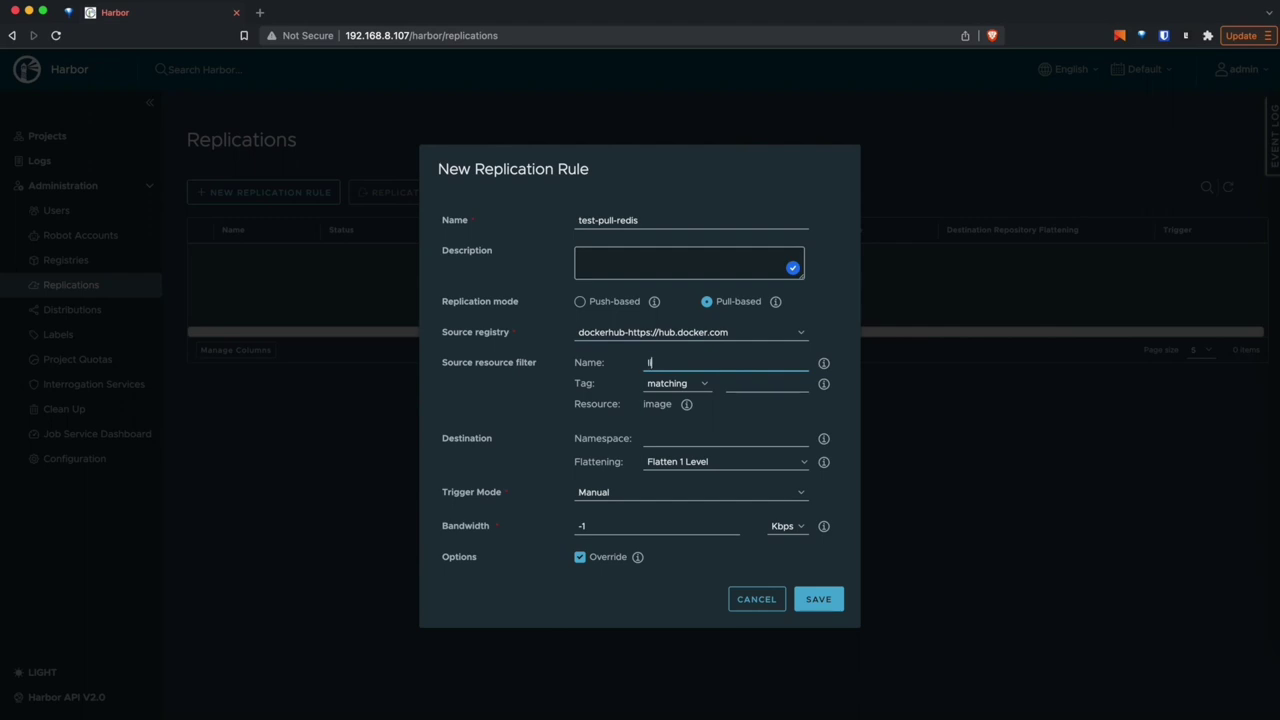
{"action": "type", "text": "ibrary.redis"}
{"action": "key", "text": "BackSpace"}
{"action": "key", "text": "BackSpace"}
{"action": "key", "text": "BackSpace"}
{"action": "key", "text": "BackSpace"}
{"action": "key", "text": "BackSpace"}
{"action": "key", "text": "BackSpace"}
{"action": "type", "text": "/redis"}
{"action": "left_click", "coordinate": [781, 387]}
{"action": "type", "text": "5"}
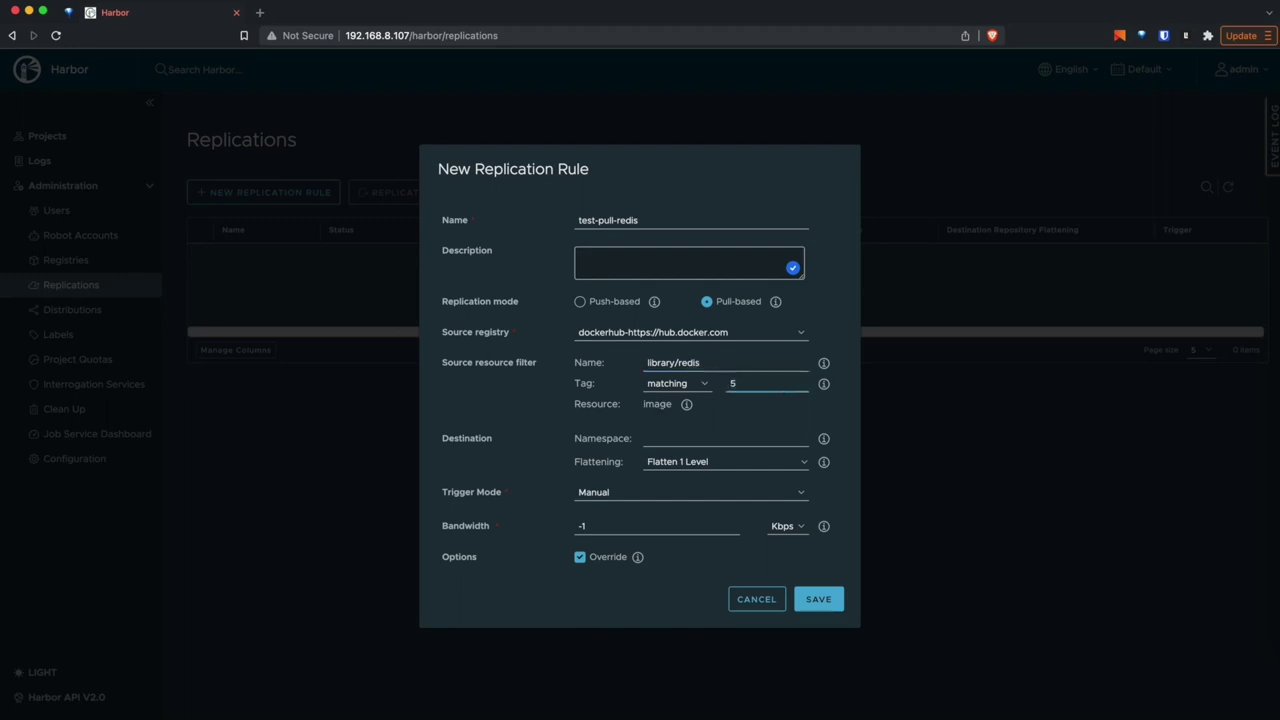
{"action": "type", "text": ".0"}
{"action": "left_click", "coordinate": [820, 600]}
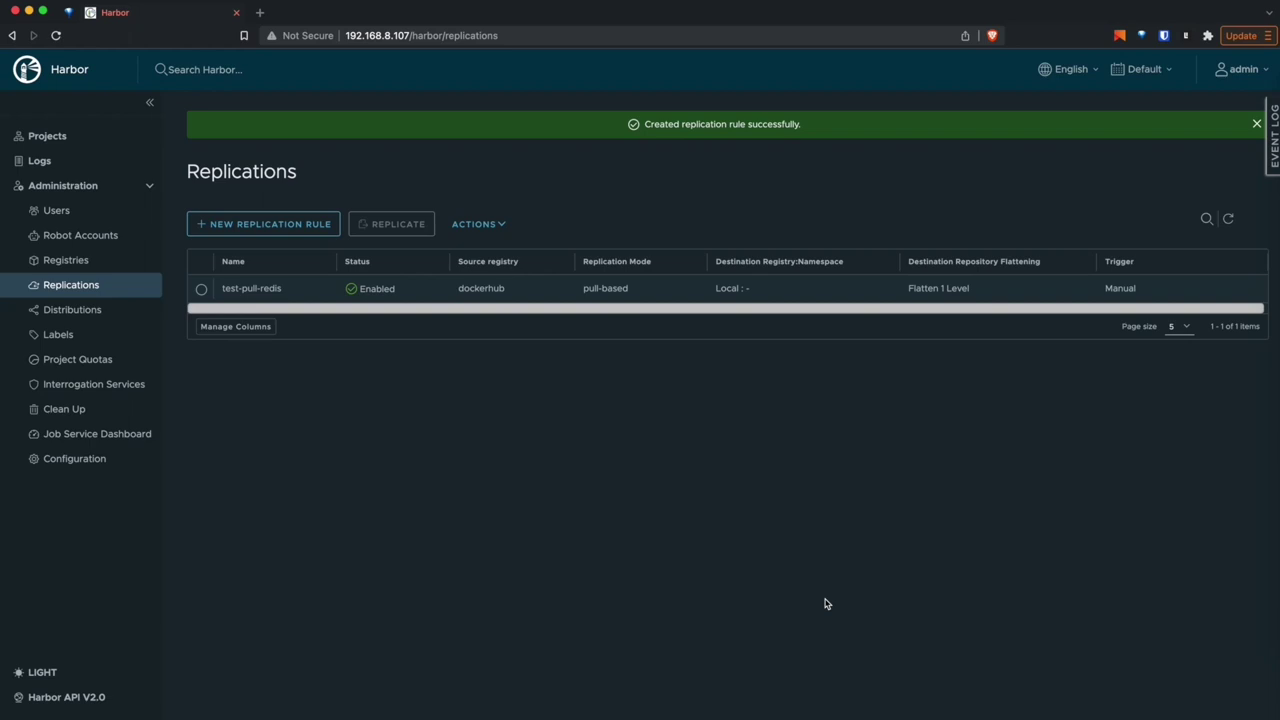
Step: Run the test-pull-redis rule and refresh the executions to see execution 7's progress
{"action": "left_click", "coordinate": [200, 290]}
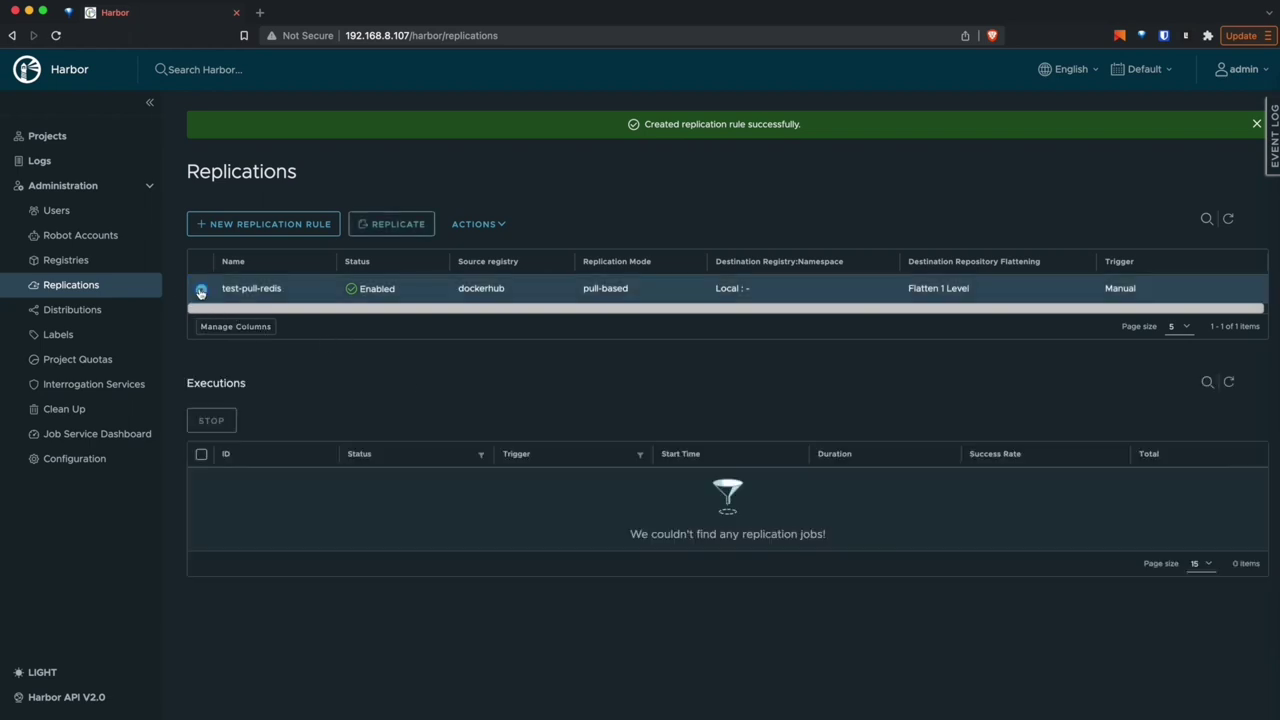
{"action": "left_click", "coordinate": [409, 226]}
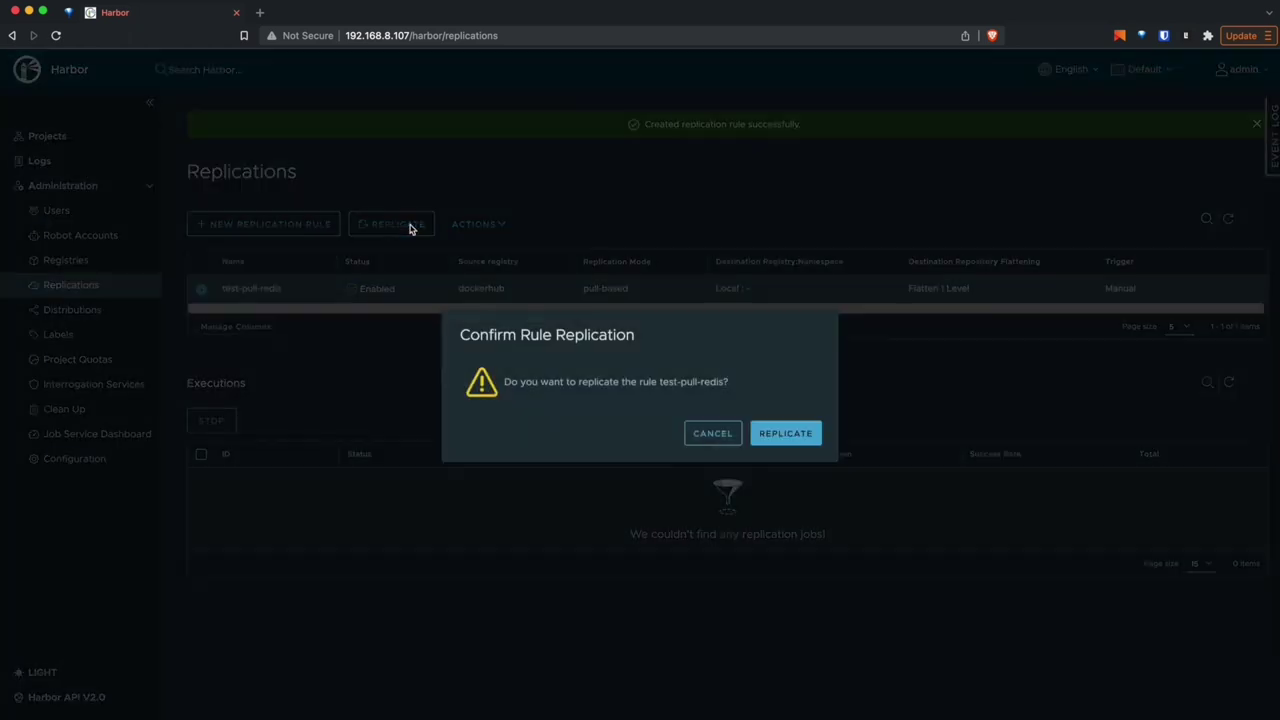
{"action": "left_click", "coordinate": [787, 436]}
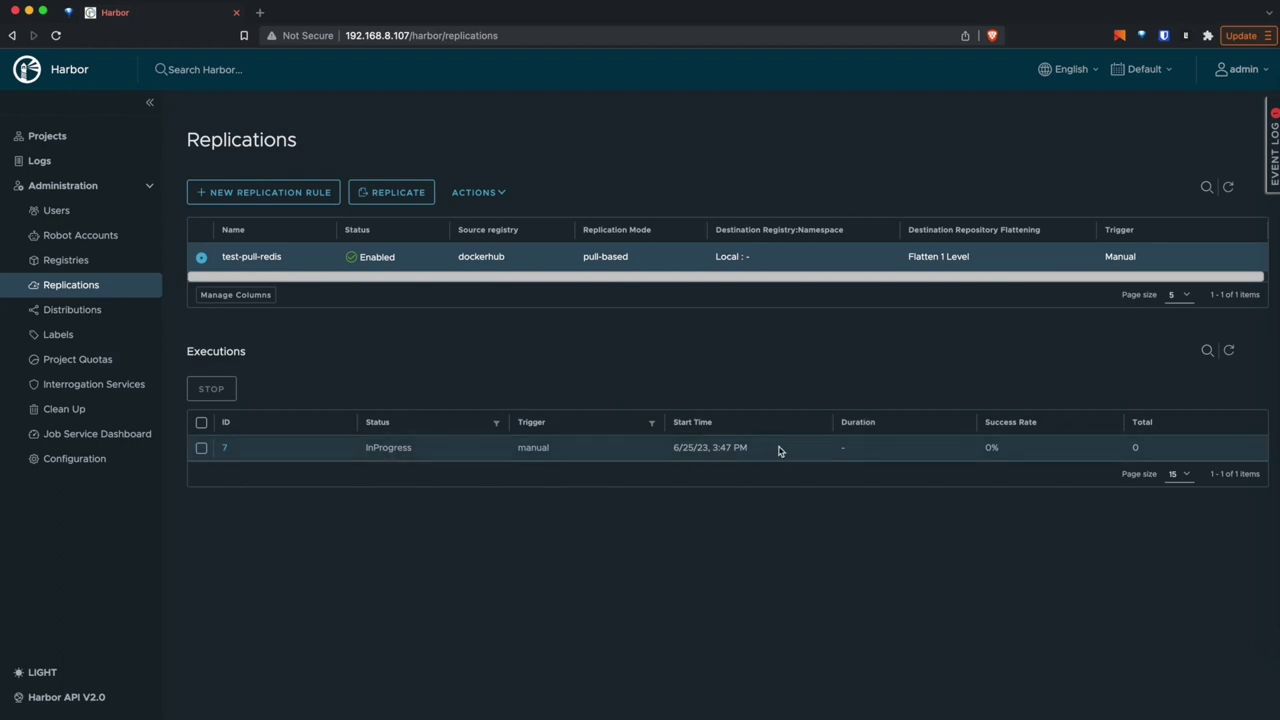
{"action": "left_click", "coordinate": [1230, 351]}
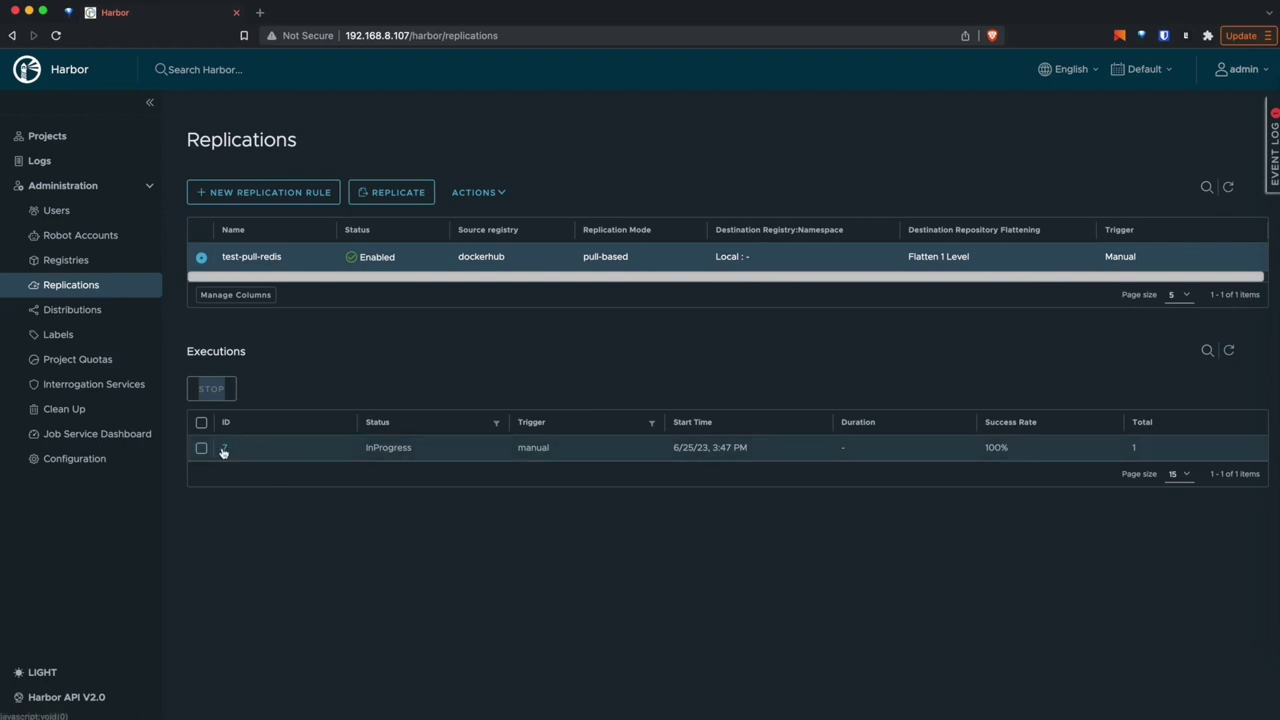
Step: Read execution 7's task log for the redis:5.0 copy, then return to the replications list
{"action": "left_click", "coordinate": [223, 450]}
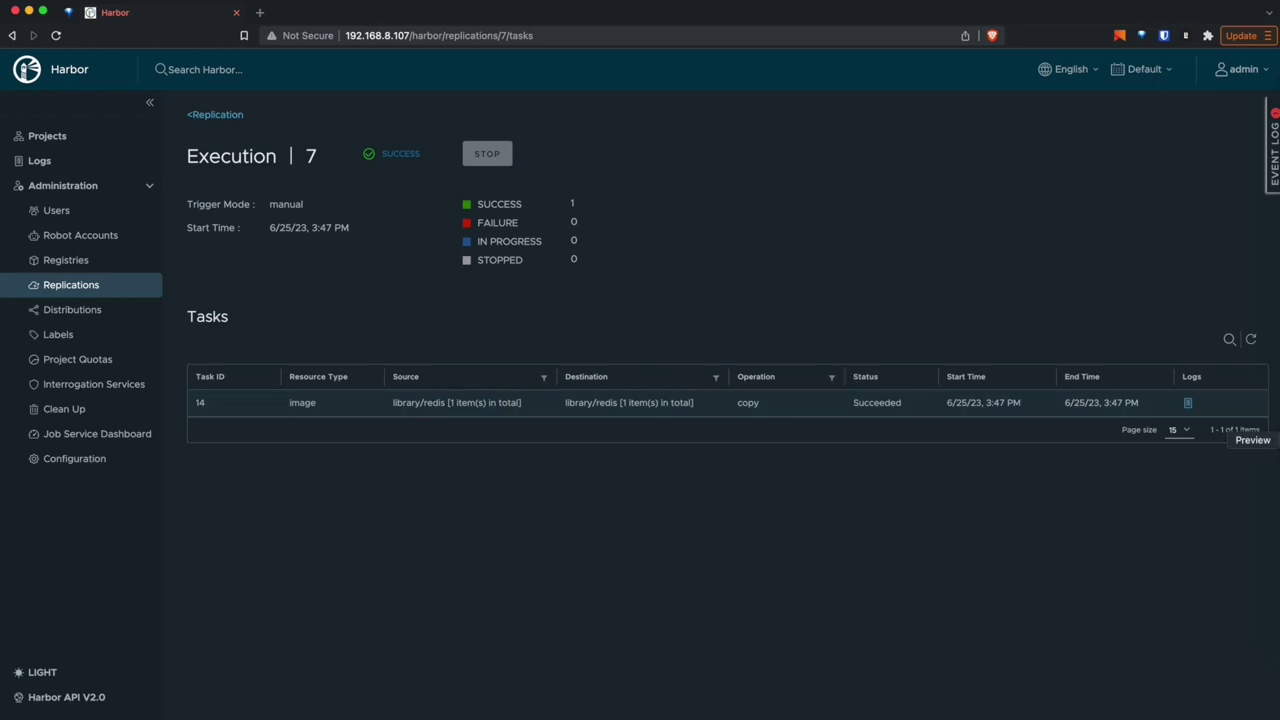
{"action": "left_click", "coordinate": [1190, 405]}
{"action": "scroll", "coordinate": [645, 365], "scroll_direction": "down", "scroll_amount": 10}
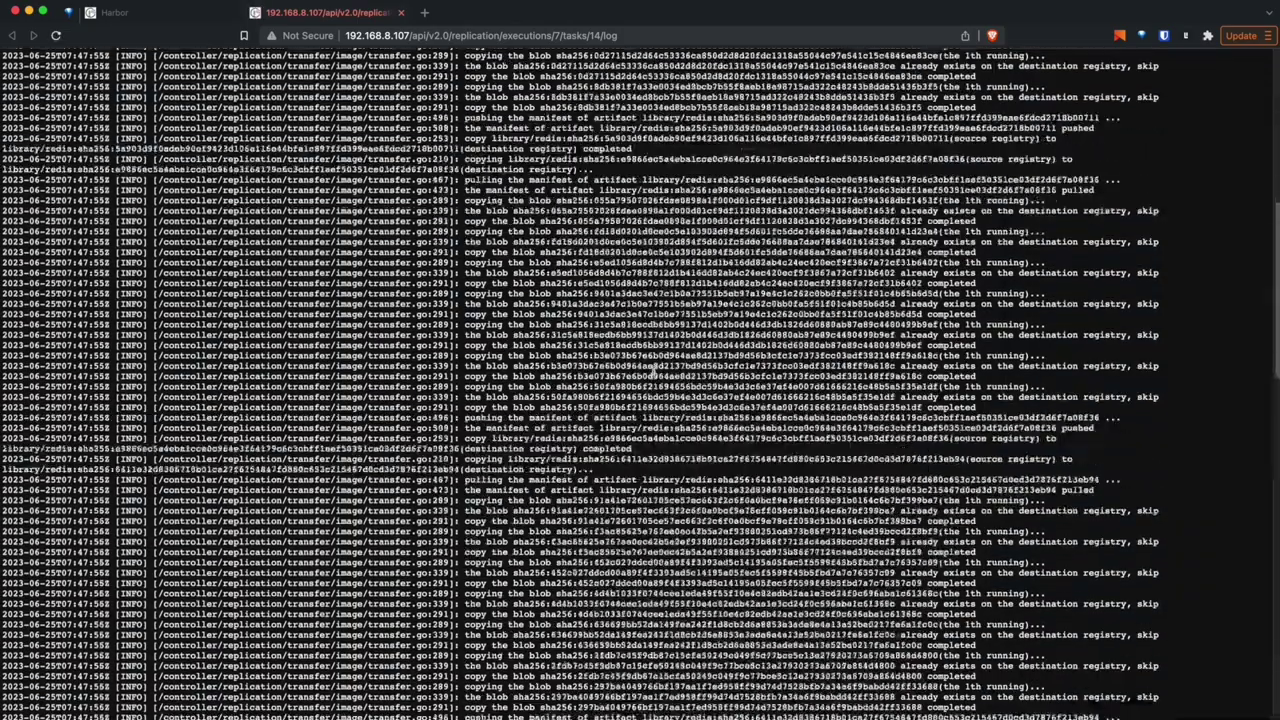
{"action": "scroll", "coordinate": [655, 371], "scroll_direction": "up", "scroll_amount": 5}
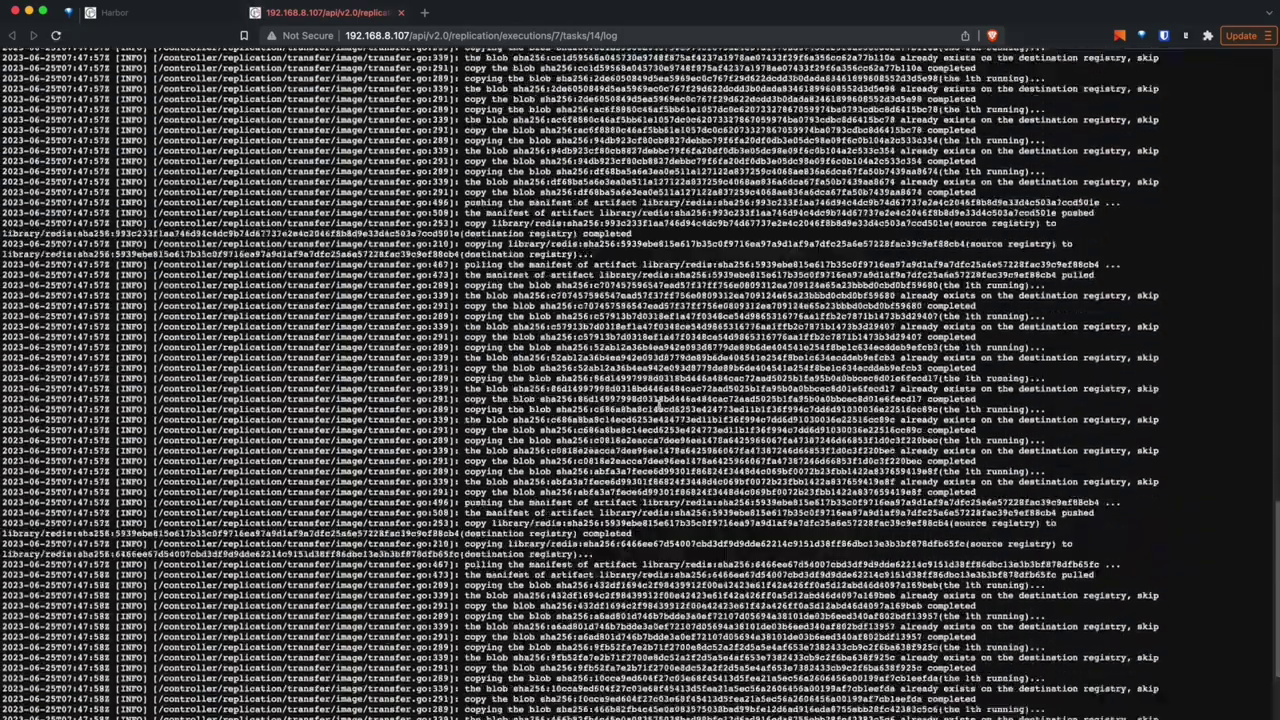
{"action": "scroll", "coordinate": [660, 404], "scroll_direction": "up", "scroll_amount": 10}
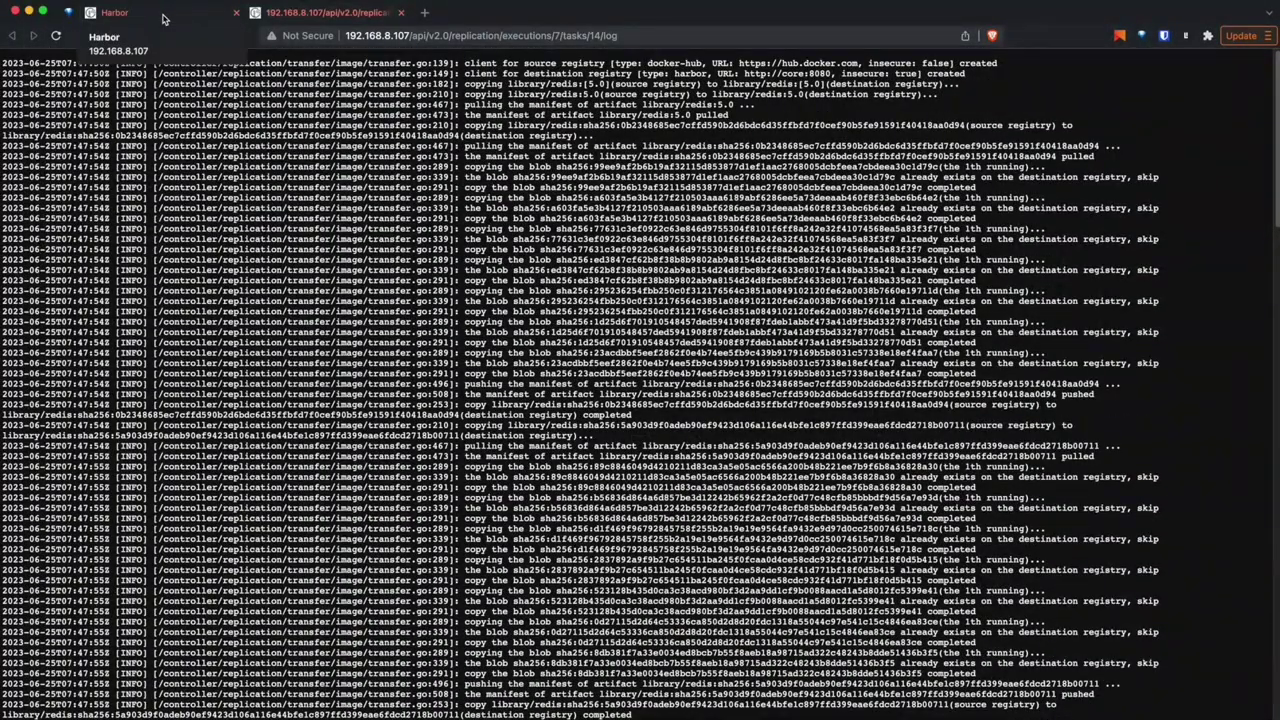
{"action": "left_click", "coordinate": [162, 15]}
{"action": "left_click", "coordinate": [220, 115]}
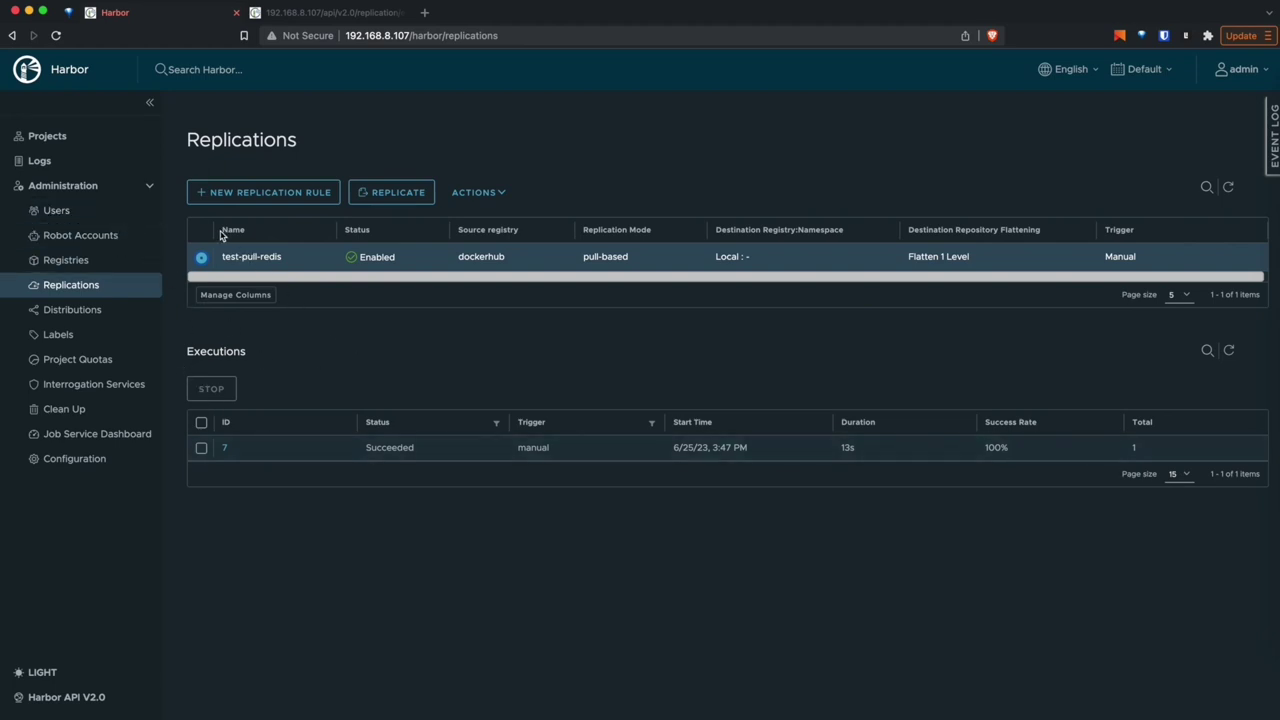
Step: Browse to library/redis, inspect the unscanned 5.0 artifact, and return to the repository
{"action": "left_click", "coordinate": [96, 146]}
{"action": "left_click", "coordinate": [241, 318]}
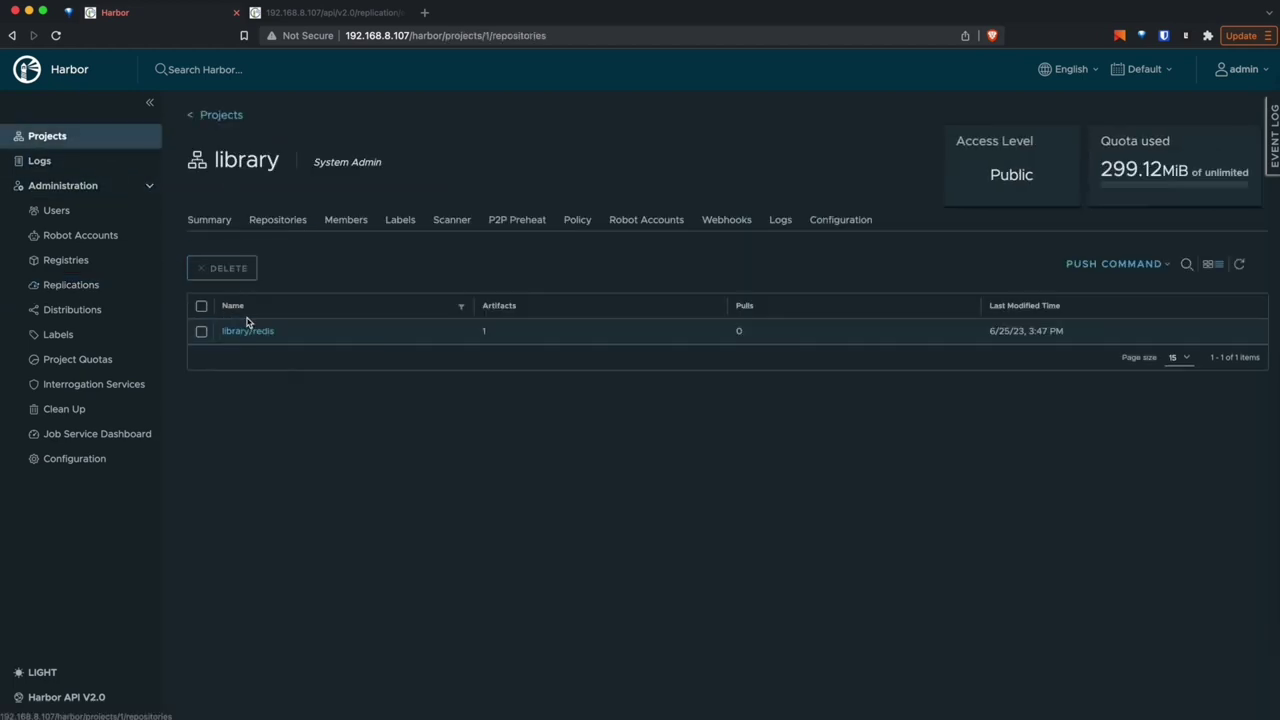
{"action": "left_click", "coordinate": [242, 331]}
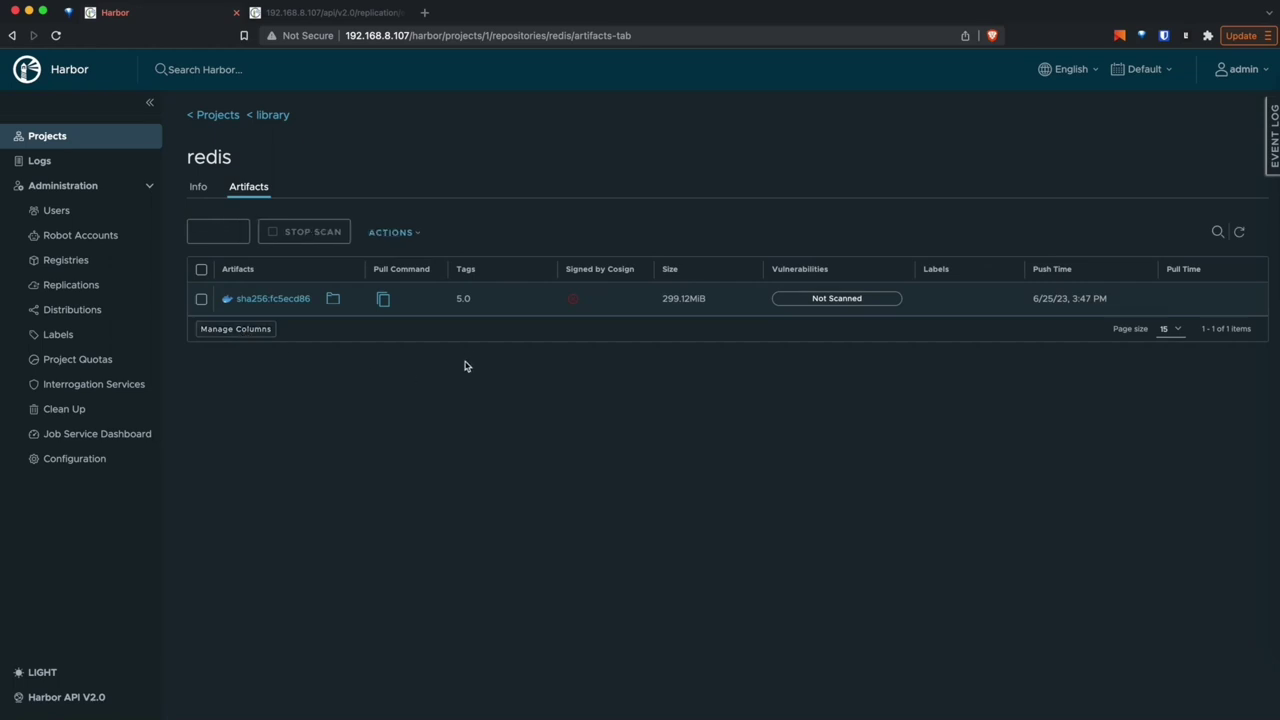
{"action": "left_click", "coordinate": [293, 299]}
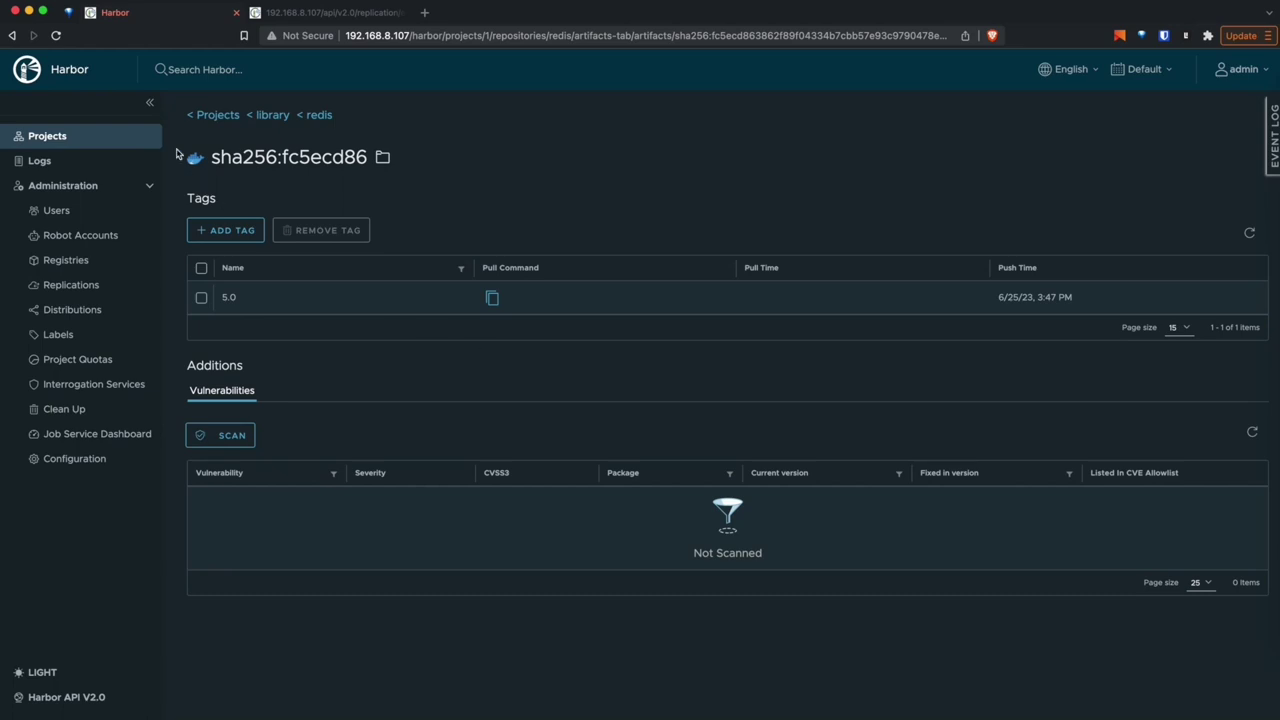
{"action": "left_click", "coordinate": [310, 116]}
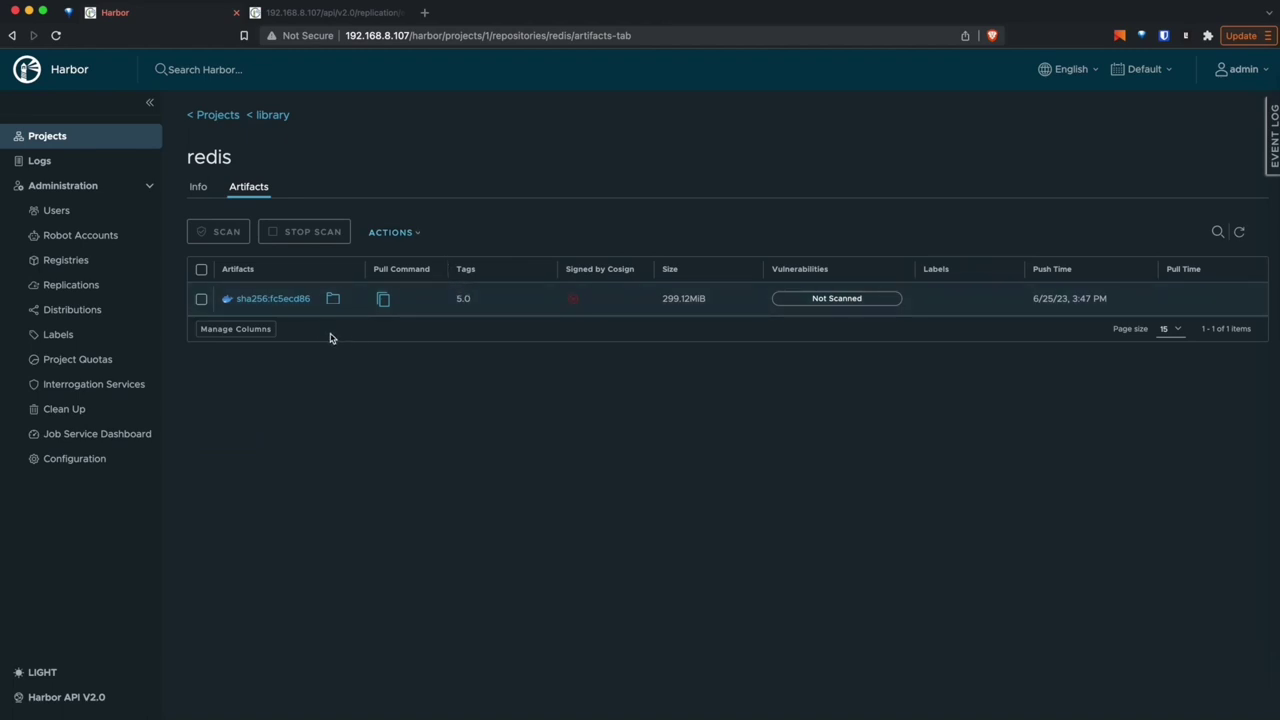
Step: Open Interrogation Services and look at the New Scanner form and Trivy's details without changing anything
{"action": "left_click", "coordinate": [92, 386]}
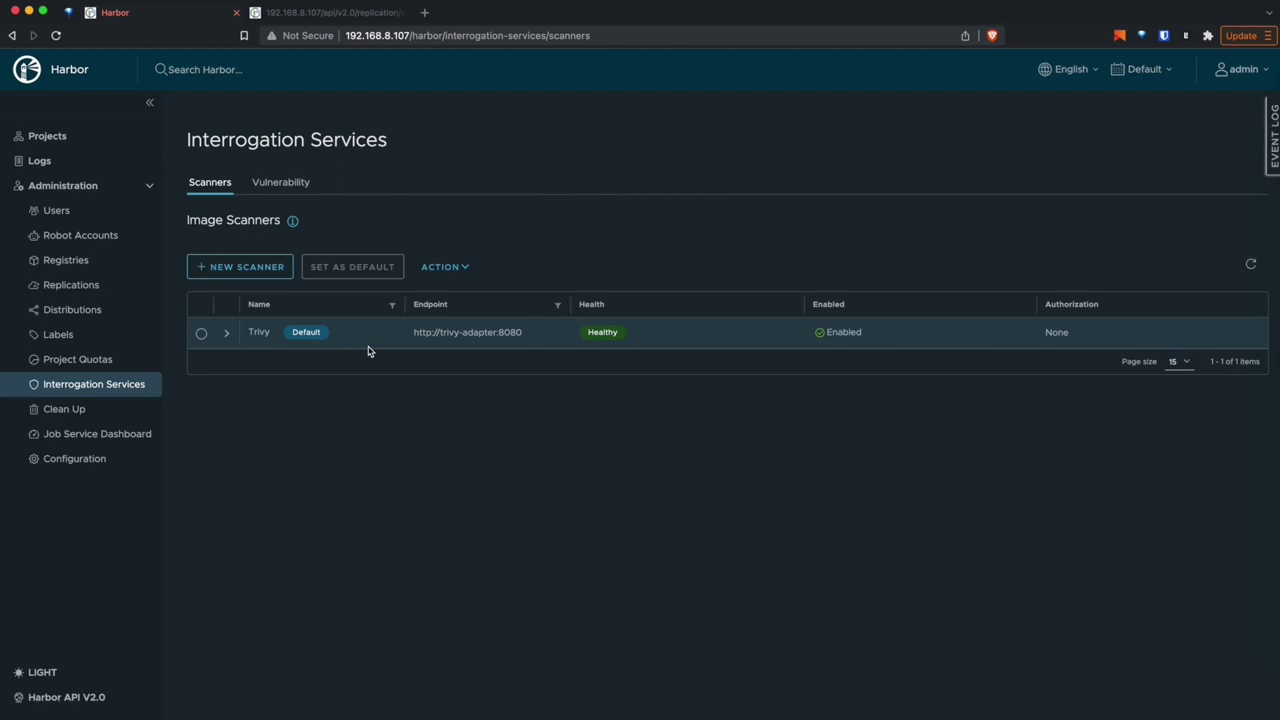
{"action": "left_click", "coordinate": [250, 267]}
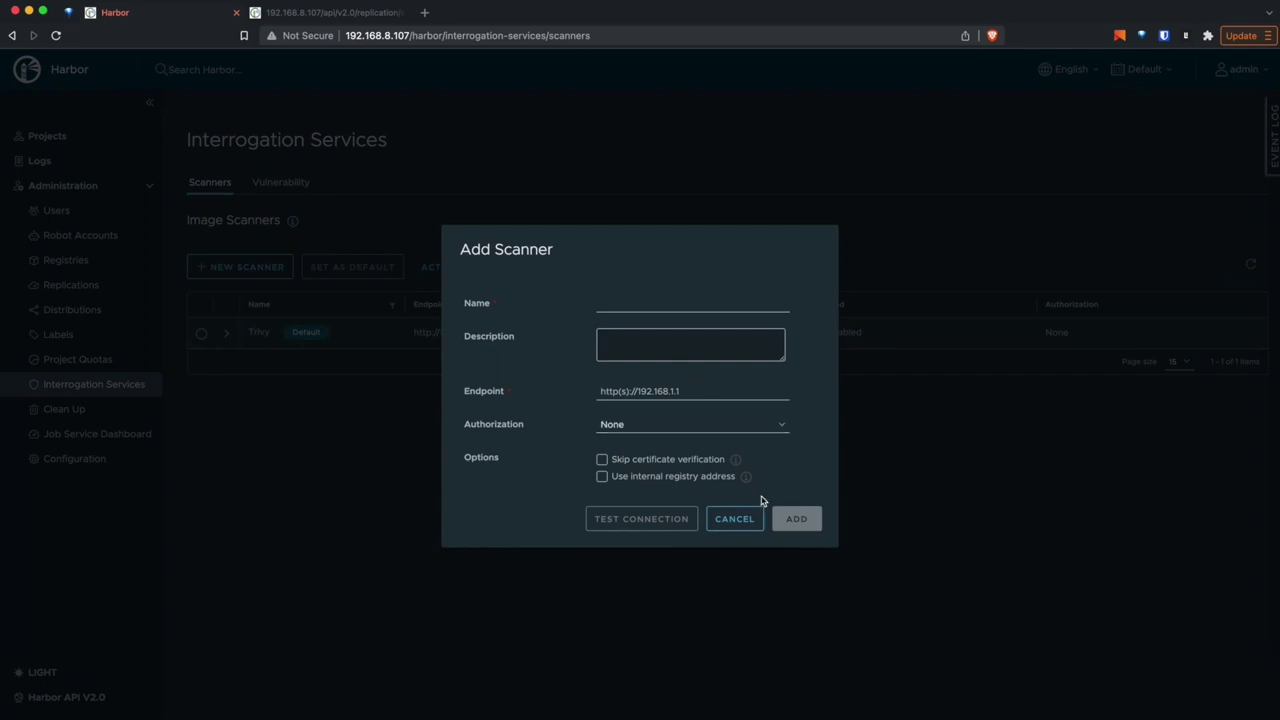
{"action": "left_click", "coordinate": [746, 518]}
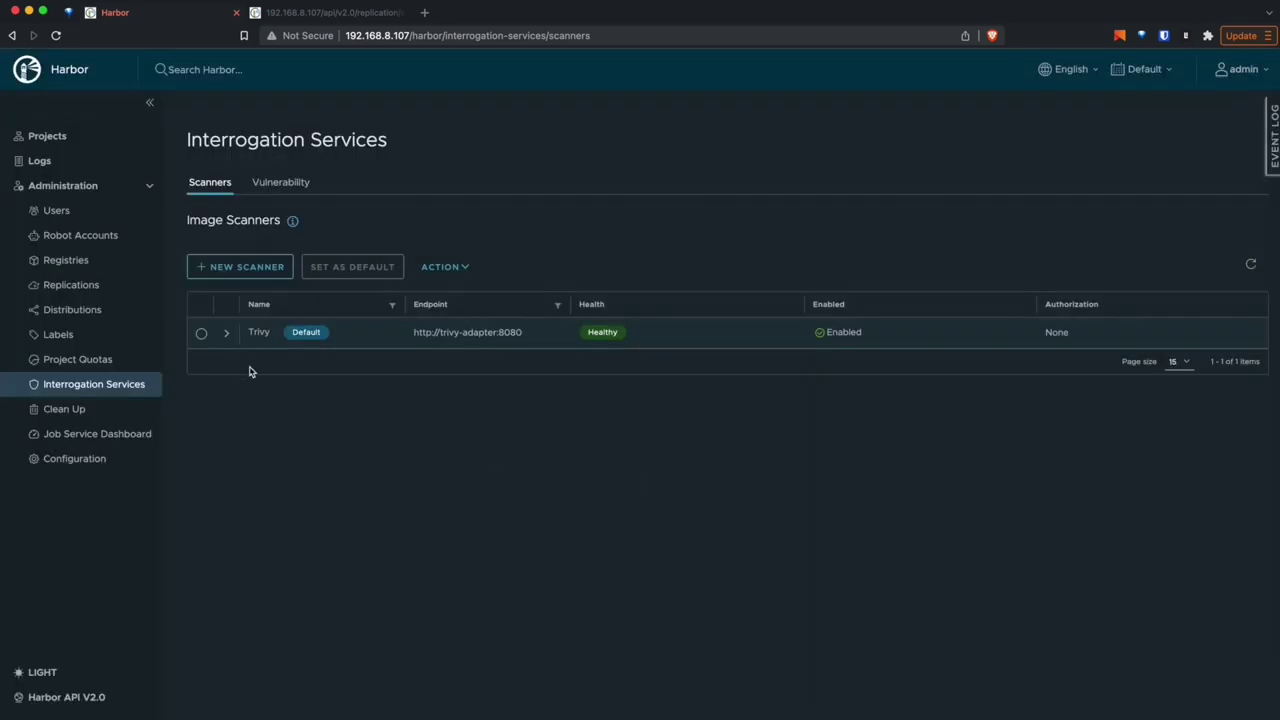
{"action": "left_click", "coordinate": [226, 334]}
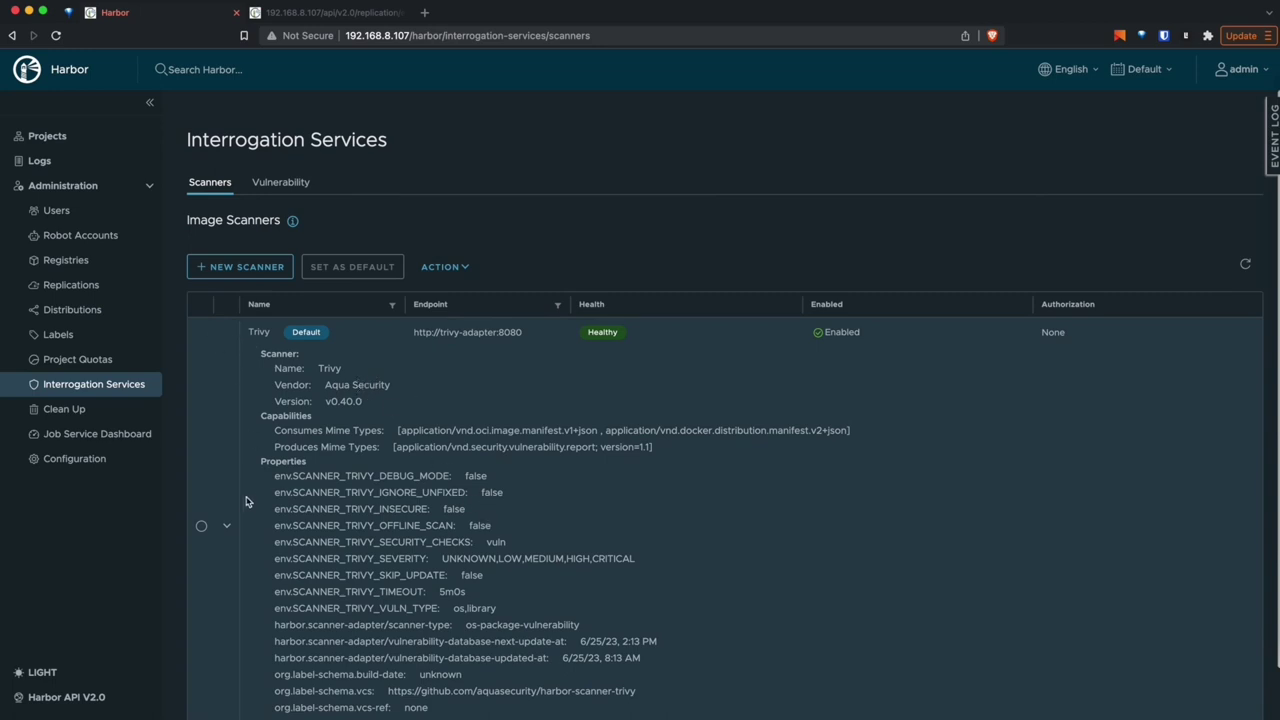
{"action": "left_click", "coordinate": [226, 525]}
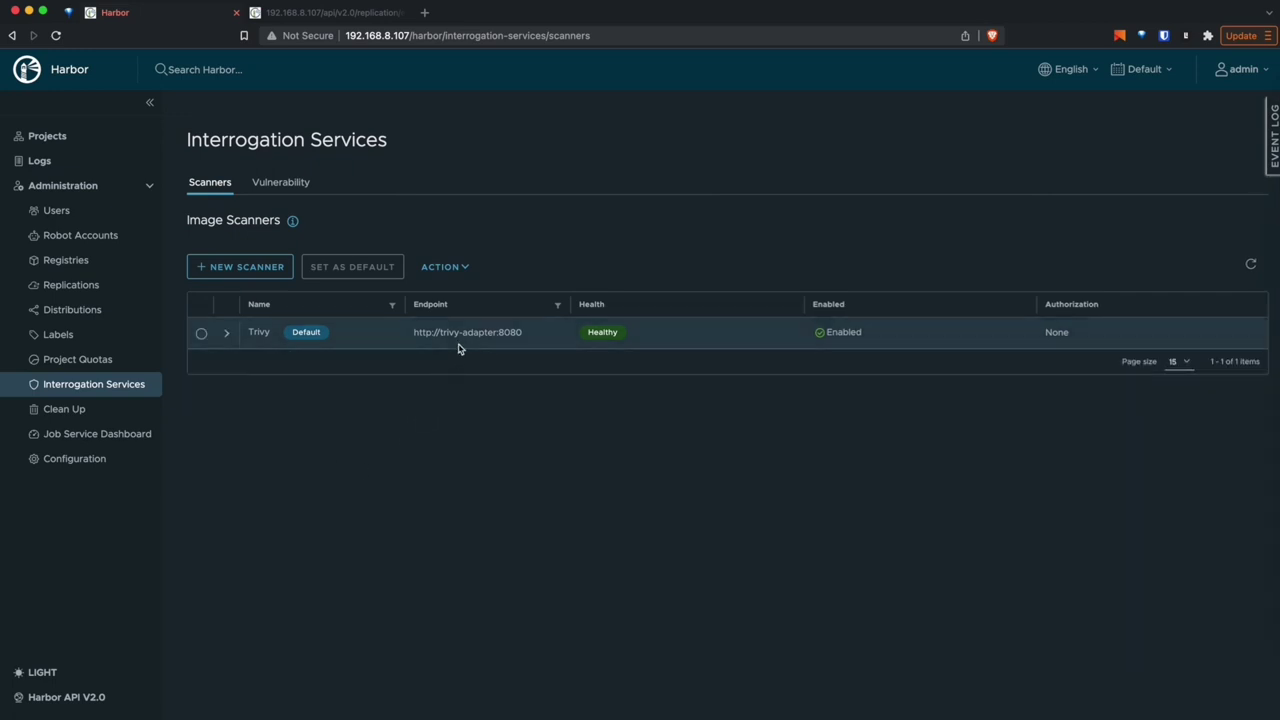
Step: Select Trivy and view its Vulnerability settings, leaving the scan-all schedule unedited
{"action": "left_click", "coordinate": [201, 333]}
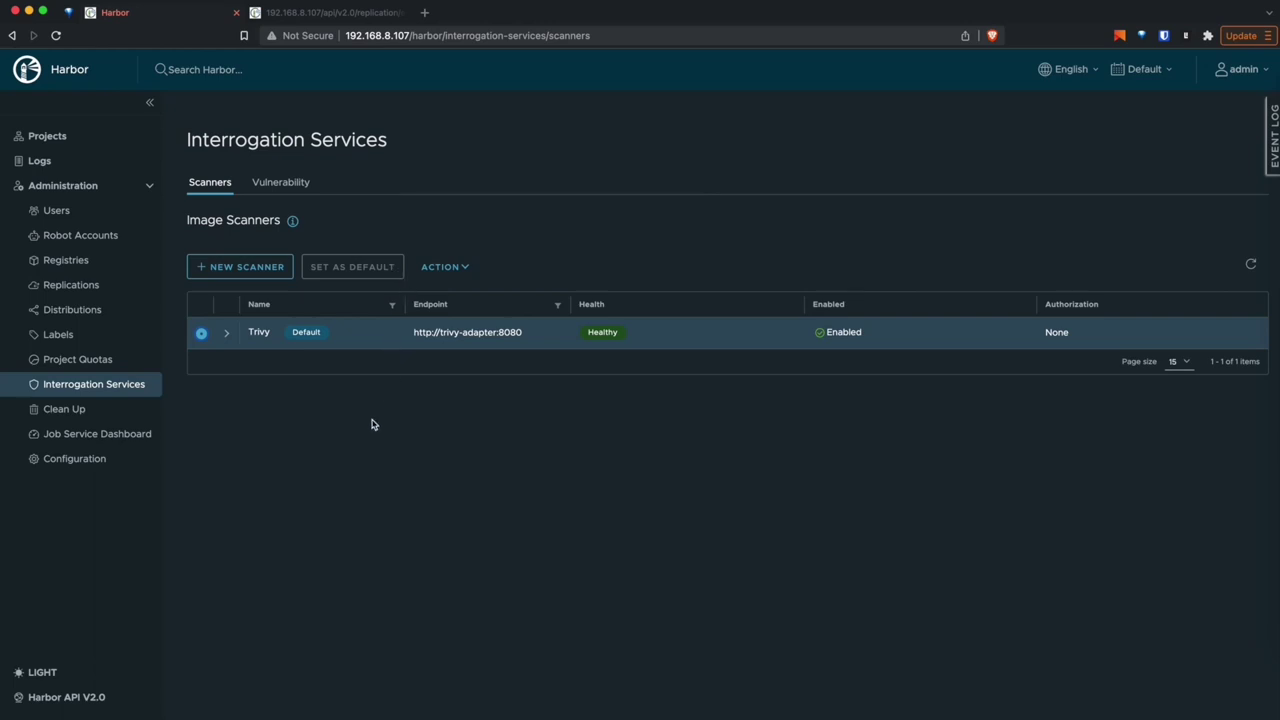
{"action": "left_click", "coordinate": [296, 181]}
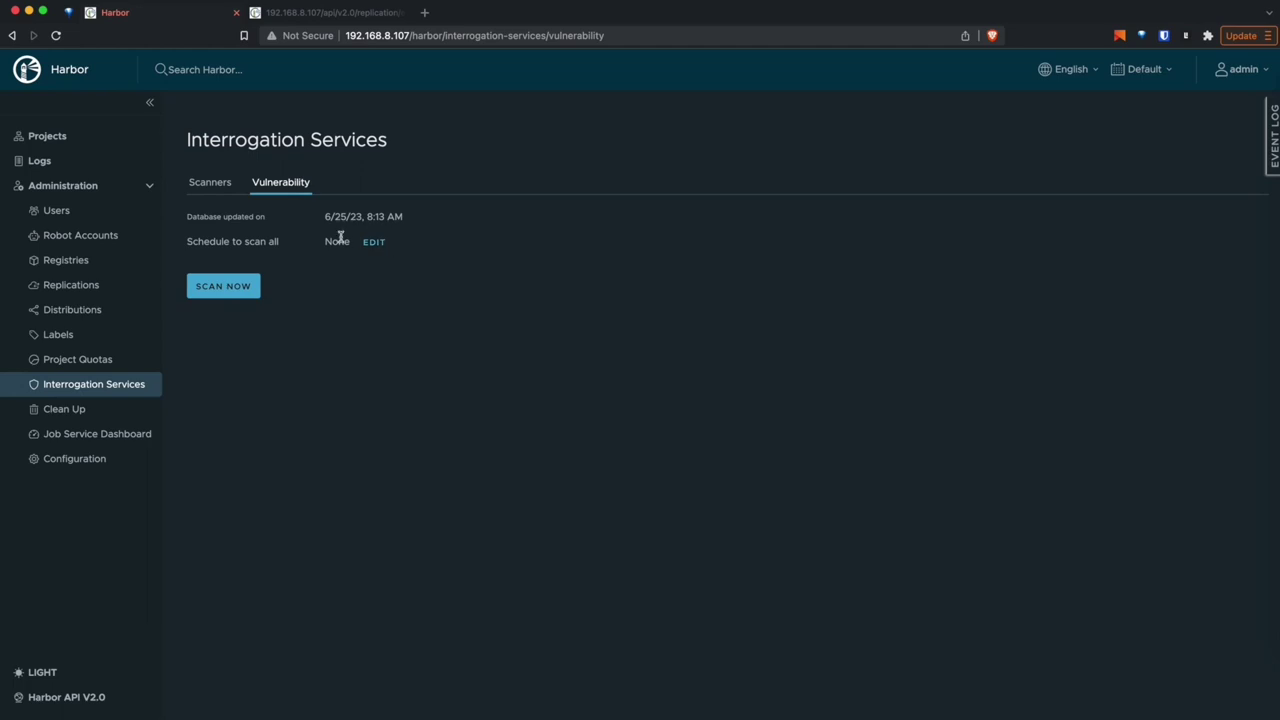
{"action": "left_click", "coordinate": [383, 246]}
{"action": "left_click", "coordinate": [467, 243]}
{"action": "left_click", "coordinate": [138, 152]}
Step: Scan the library/redis 5.0 artifact and refresh until it shows 109 vulnerabilities, 28 fixable
{"action": "left_click", "coordinate": [94, 140]}
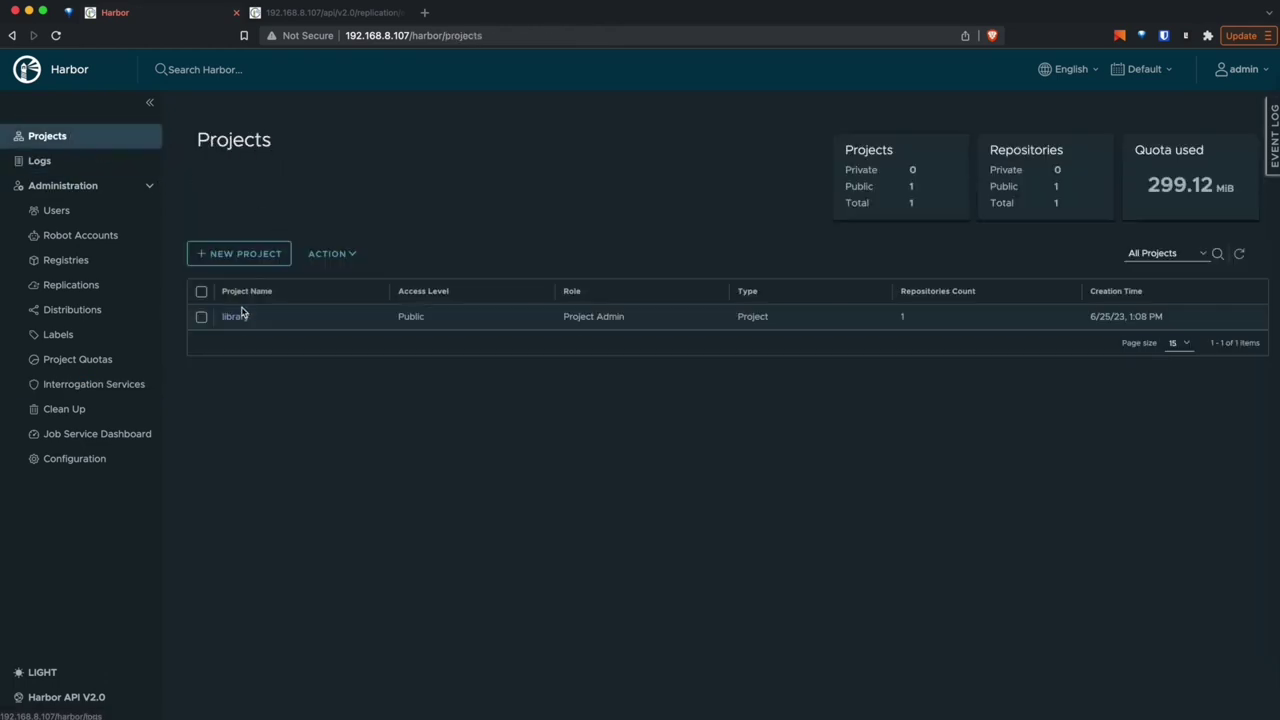
{"action": "left_click", "coordinate": [236, 317]}
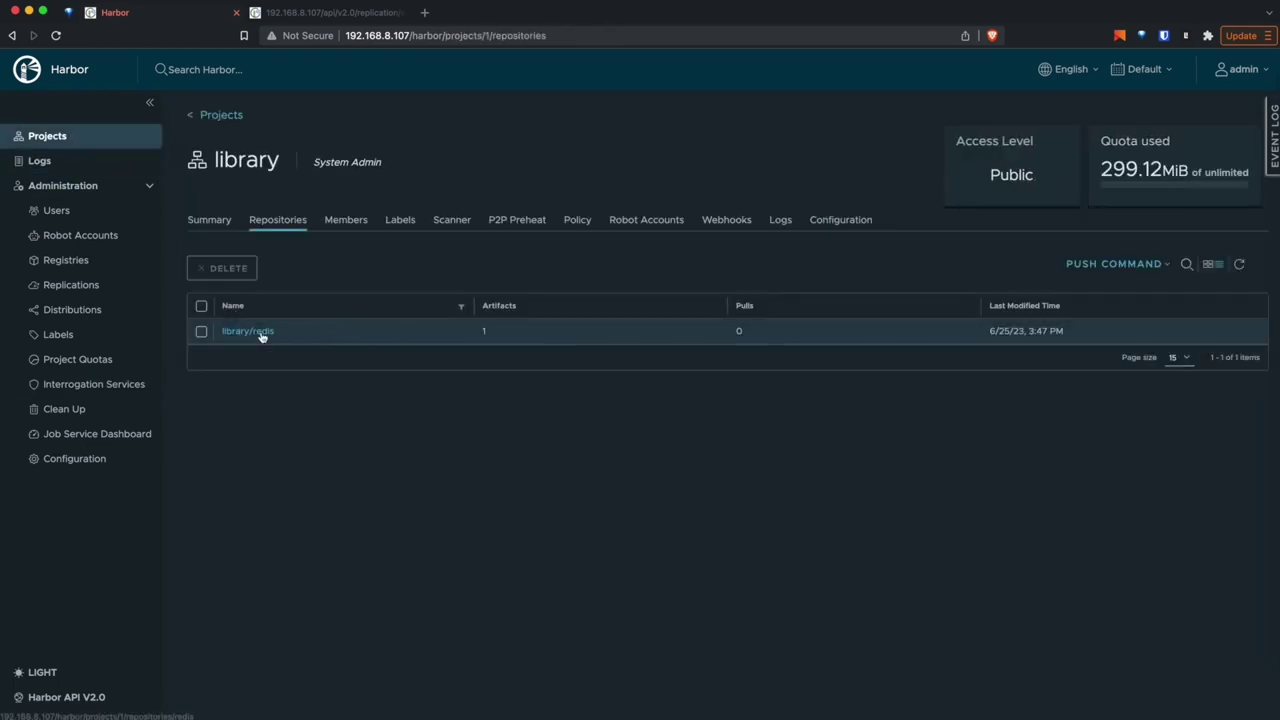
{"action": "left_click", "coordinate": [262, 337]}
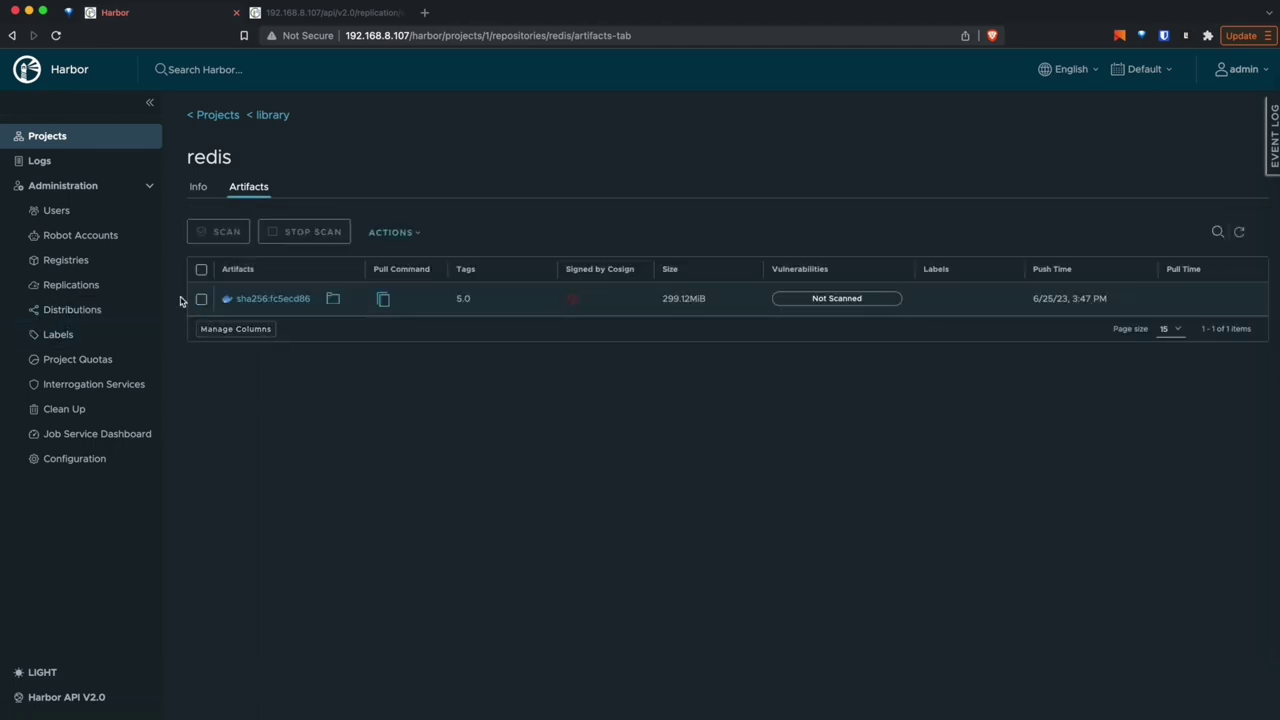
{"action": "left_click", "coordinate": [201, 298]}
{"action": "left_click", "coordinate": [218, 231]}
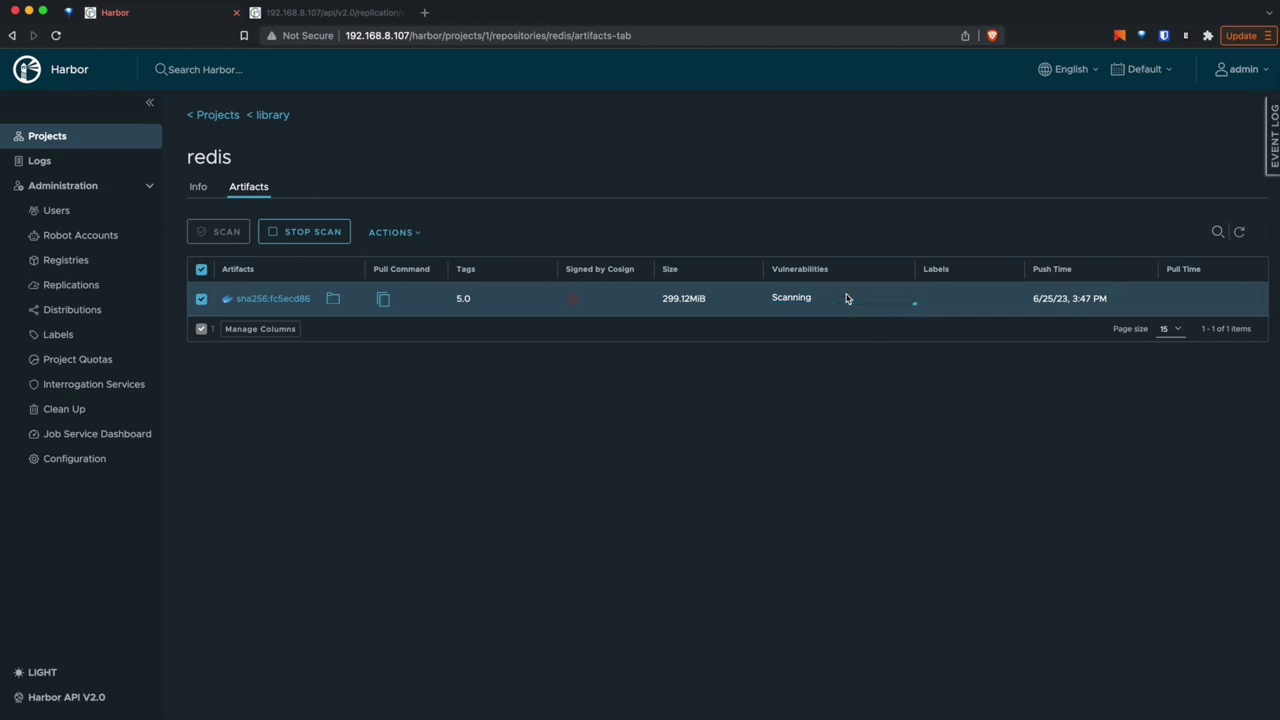
{"action": "left_click", "coordinate": [1238, 232]}
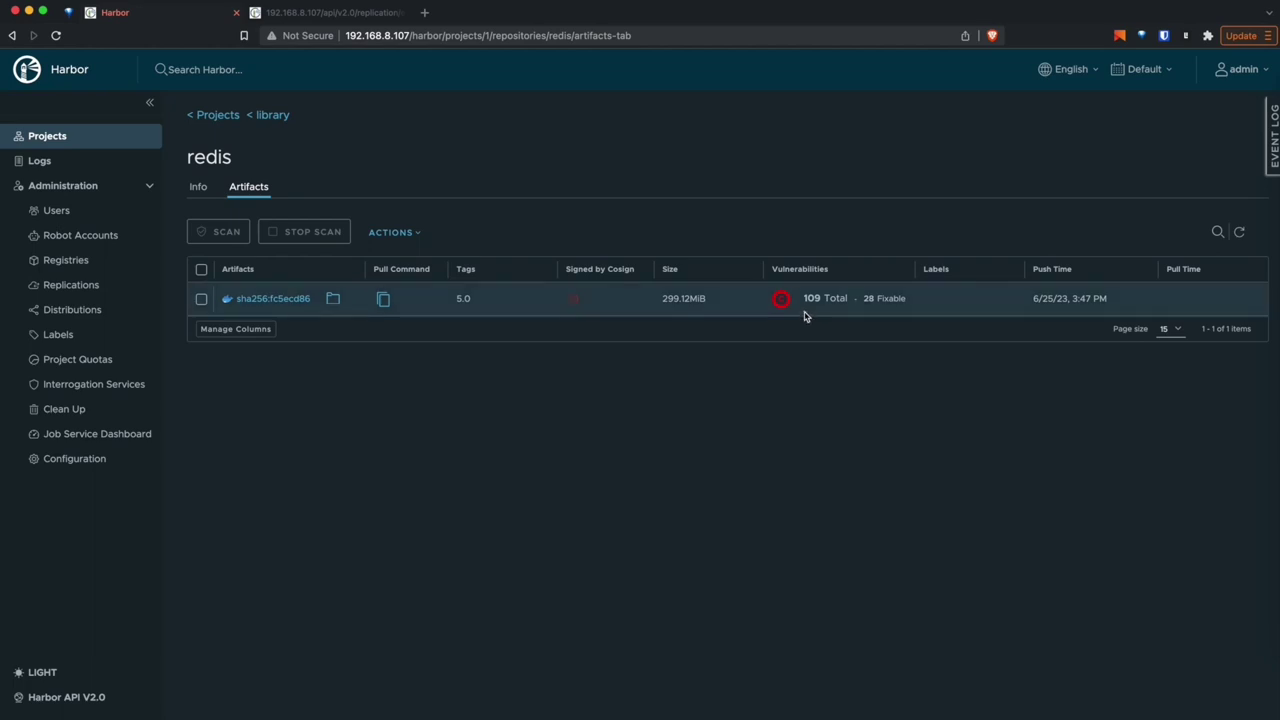
{"action": "mouse_move", "coordinate": [826, 306]}
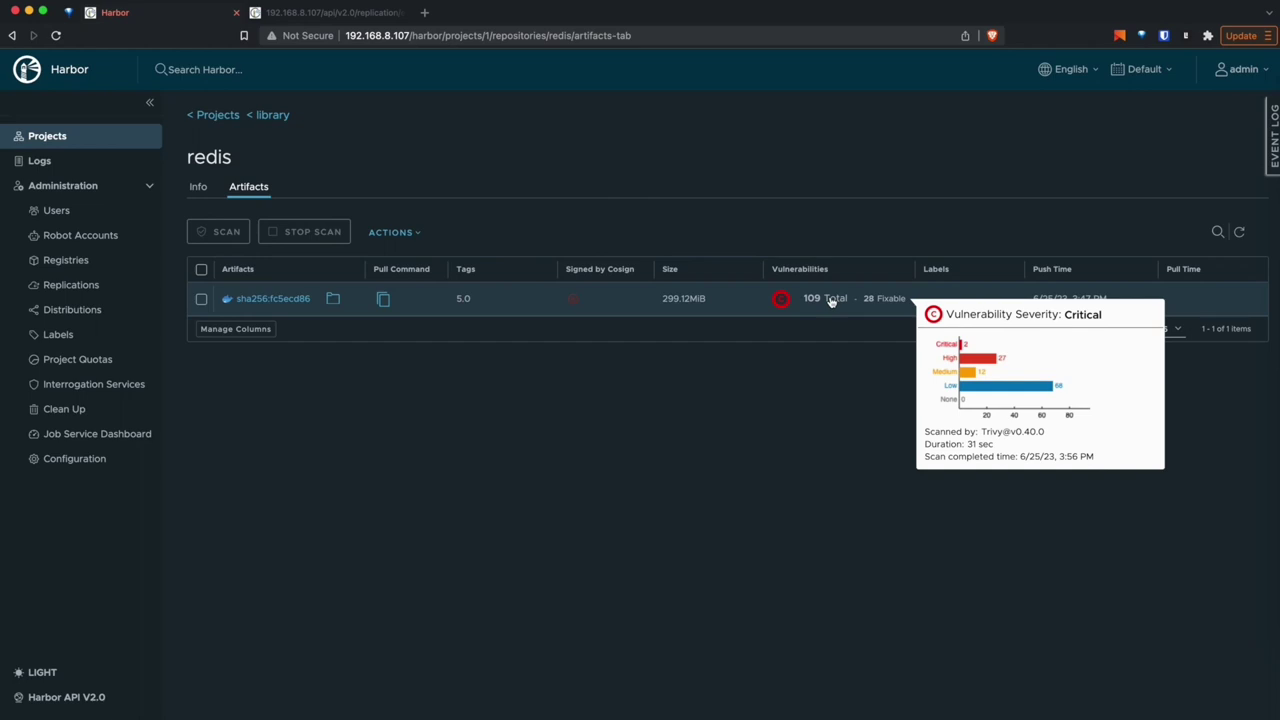
Step: Open the sha256:fc5ecd86 artifact's details and scroll its list, led by CVE-2019-8457 and CVE-2021-46848
{"action": "left_click", "coordinate": [273, 300]}
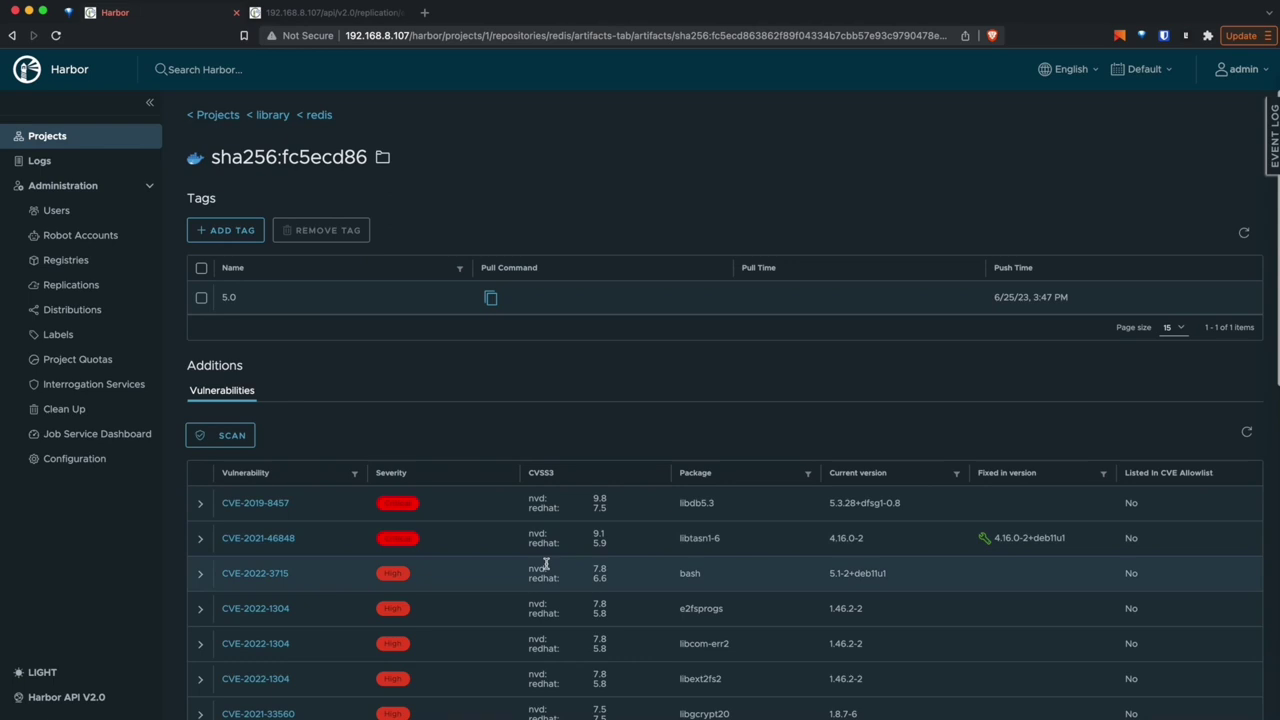
{"action": "scroll", "coordinate": [616, 572], "scroll_direction": "down", "scroll_amount": 1}
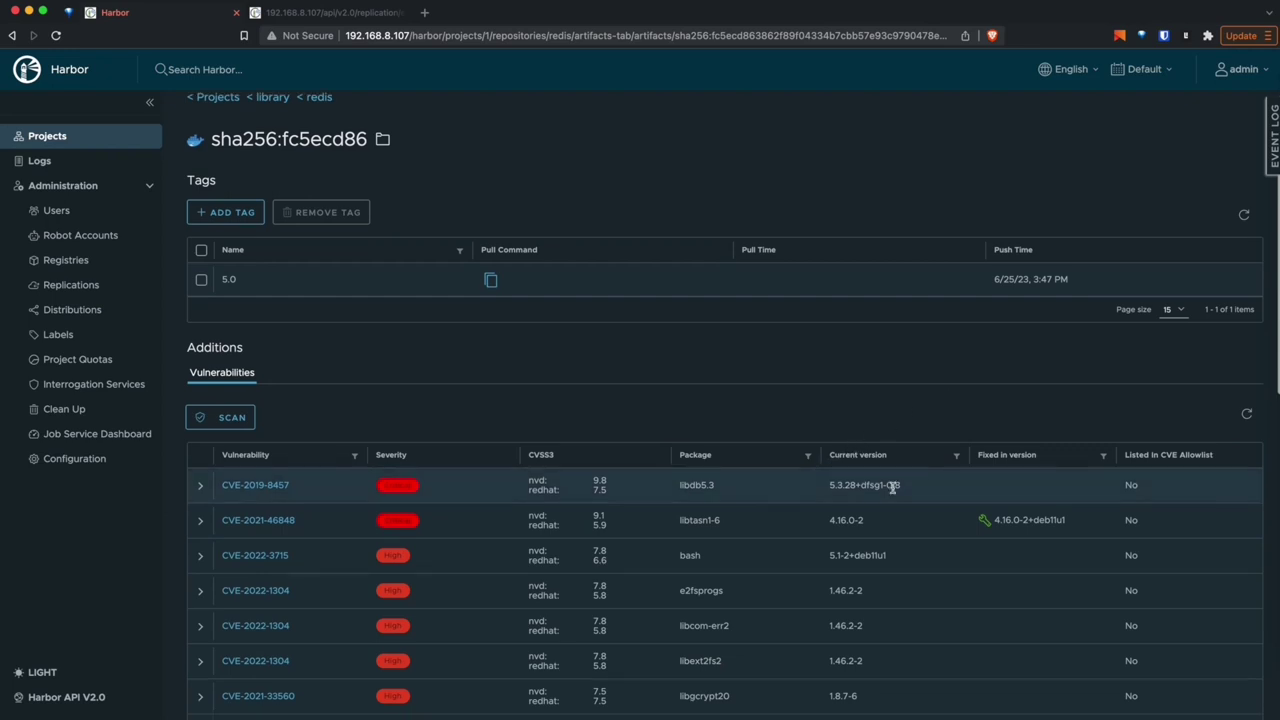
{"action": "scroll", "coordinate": [900, 482], "scroll_direction": "down", "scroll_amount": 2}
{"action": "scroll", "coordinate": [990, 455], "scroll_direction": "down", "scroll_amount": 3}
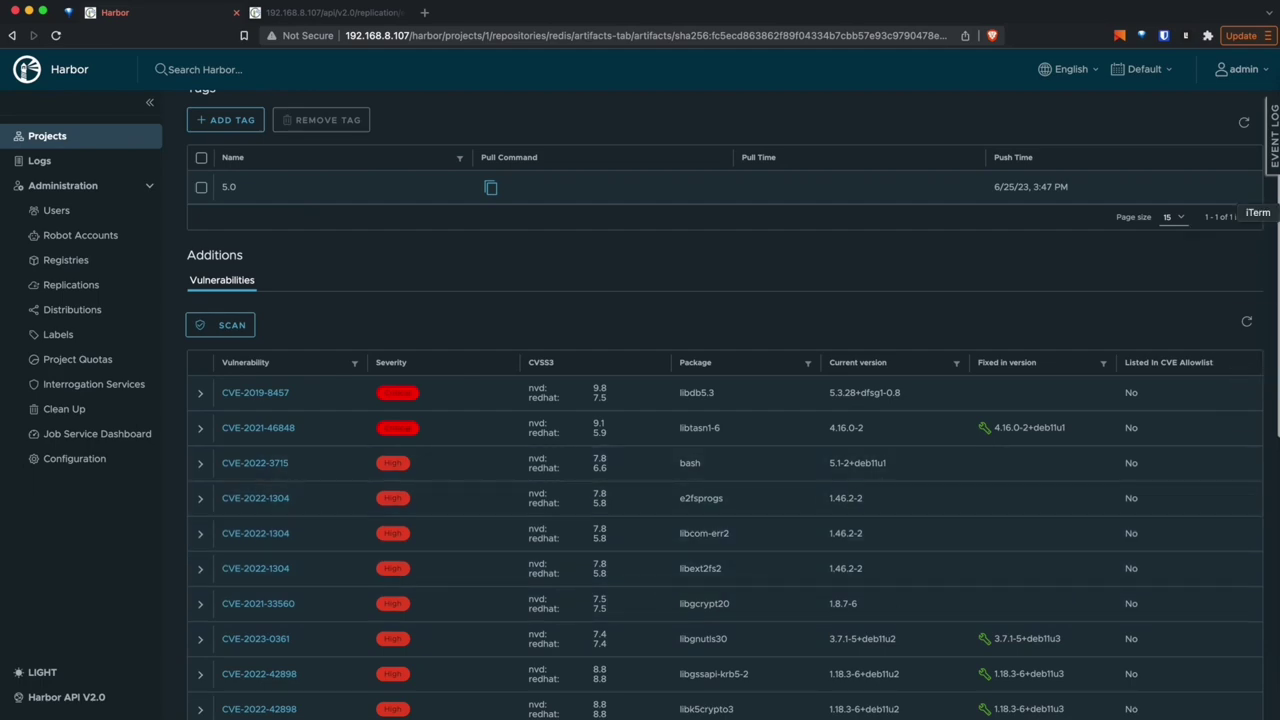
{"action": "left_click", "coordinate": [1274, 213]}
{"action": "left_click", "coordinate": [897, 40]}
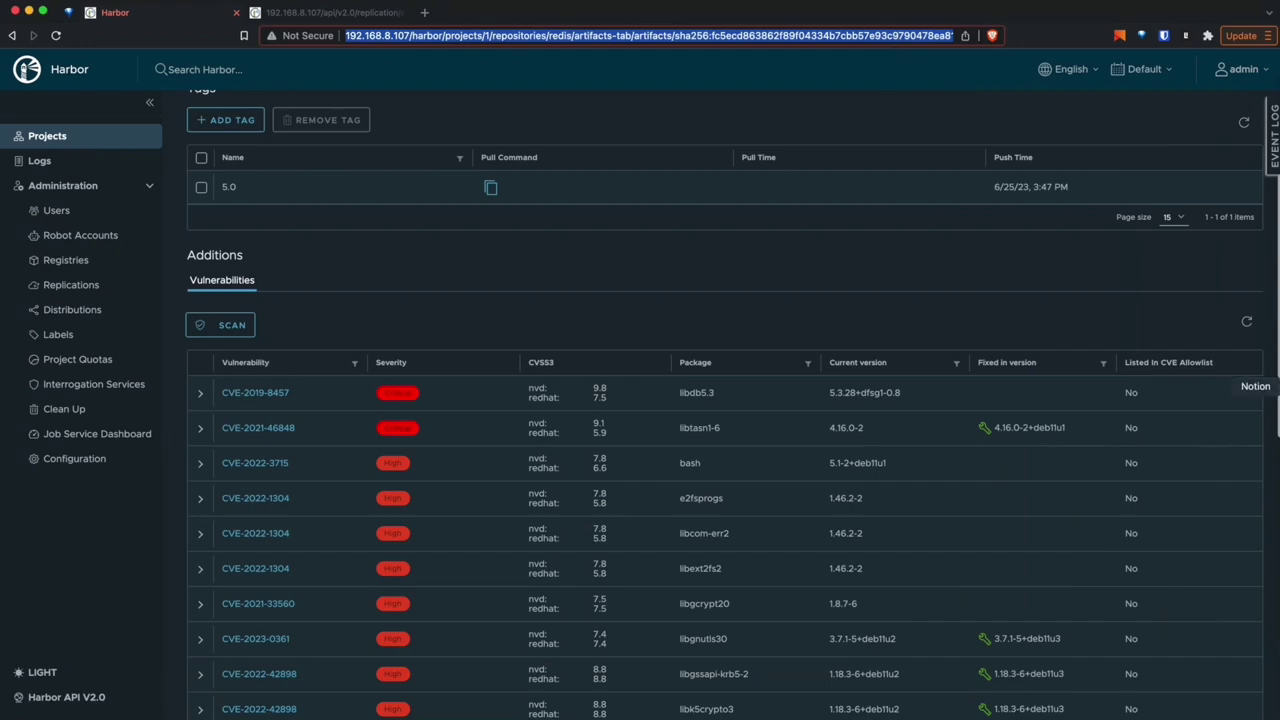
Step: Run docker pull 192.168.8.107/library/redis:5.0 in the harbor folder's shell, which downloads successfully
{"action": "left_click", "coordinate": [1274, 213]}
{"action": "left_click", "coordinate": [846, 57]}
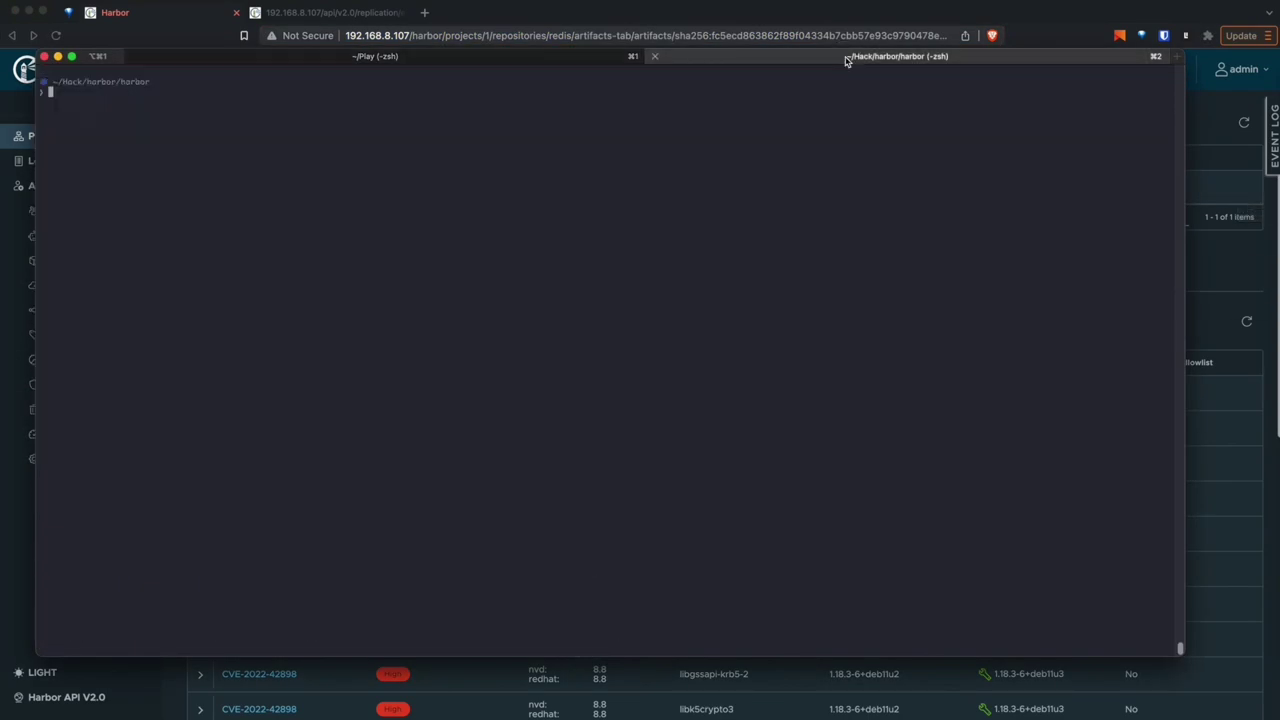
{"action": "type", "text": "docker pull"}
{"action": "key", "text": "Right"}
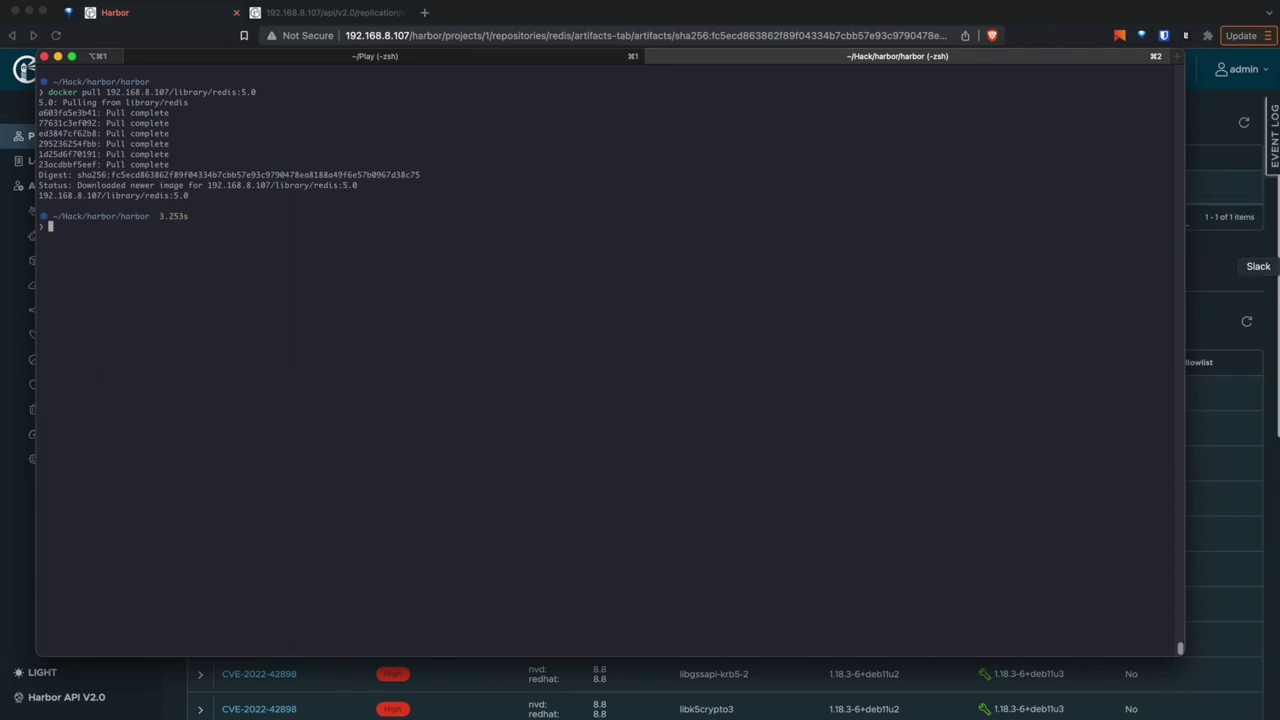
{"action": "left_click", "coordinate": [1219, 279]}
Step: Enable 'Prevent vulnerable images from running' at Critical severity for library and save
{"action": "scroll", "coordinate": [530, 328], "scroll_direction": "down", "scroll_amount": 1}
{"action": "left_click", "coordinate": [88, 138]}
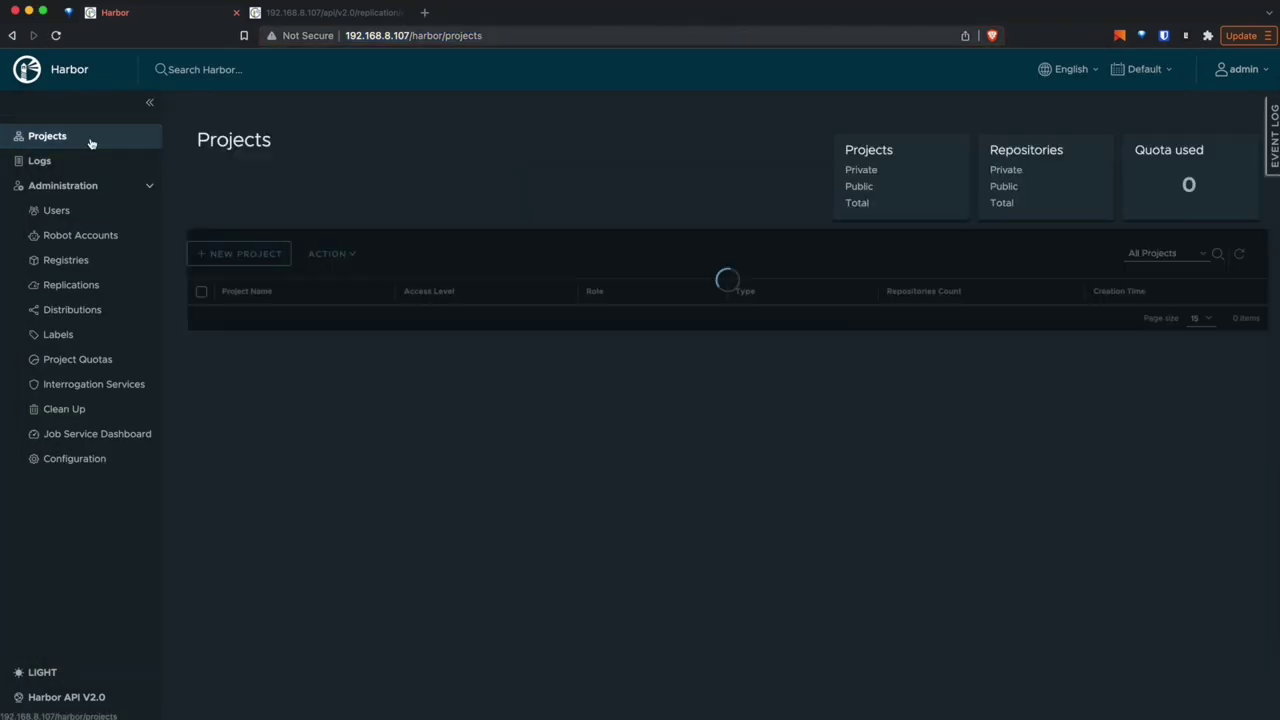
{"action": "left_click", "coordinate": [240, 317]}
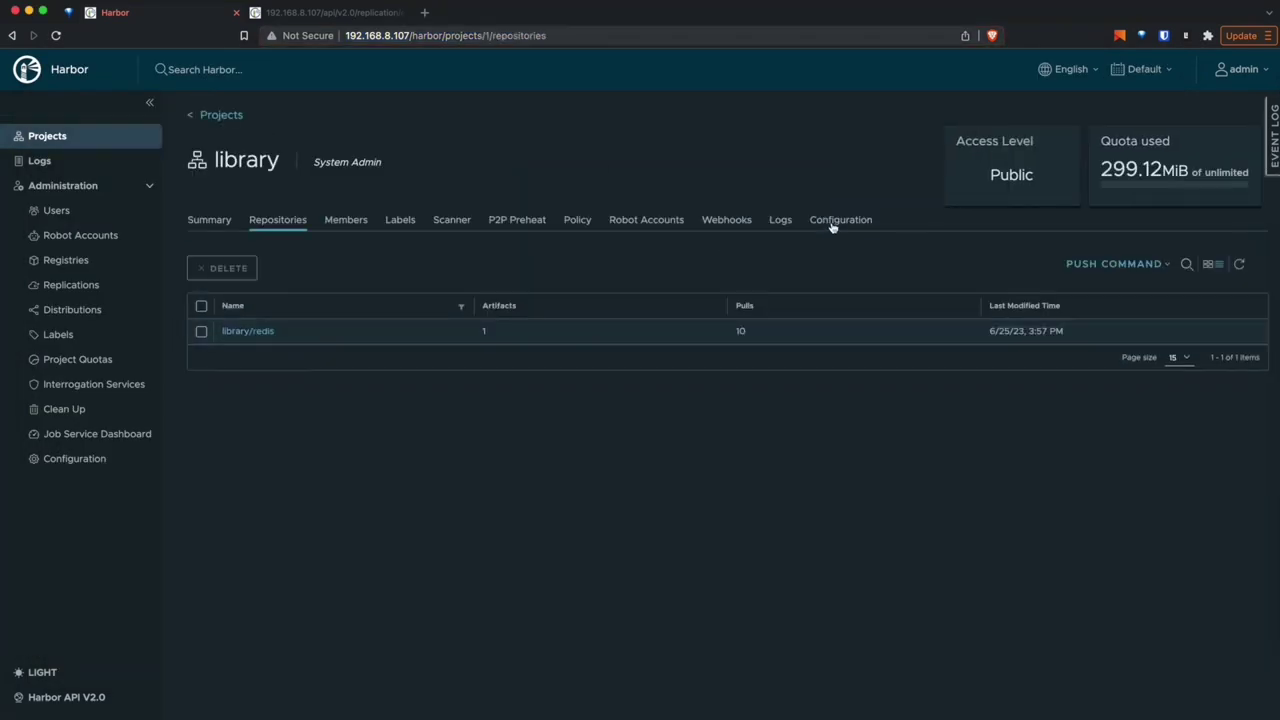
{"action": "left_click", "coordinate": [845, 220]}
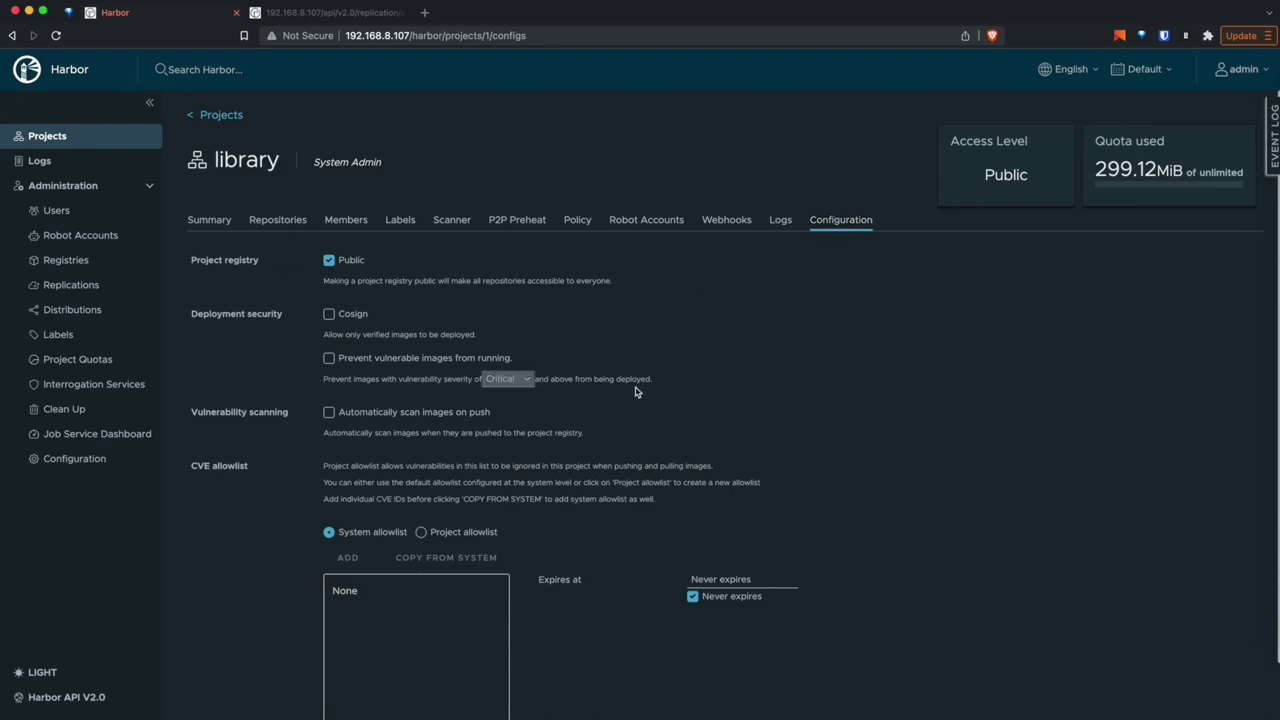
{"action": "left_click", "coordinate": [328, 360]}
{"action": "left_click", "coordinate": [528, 381]}
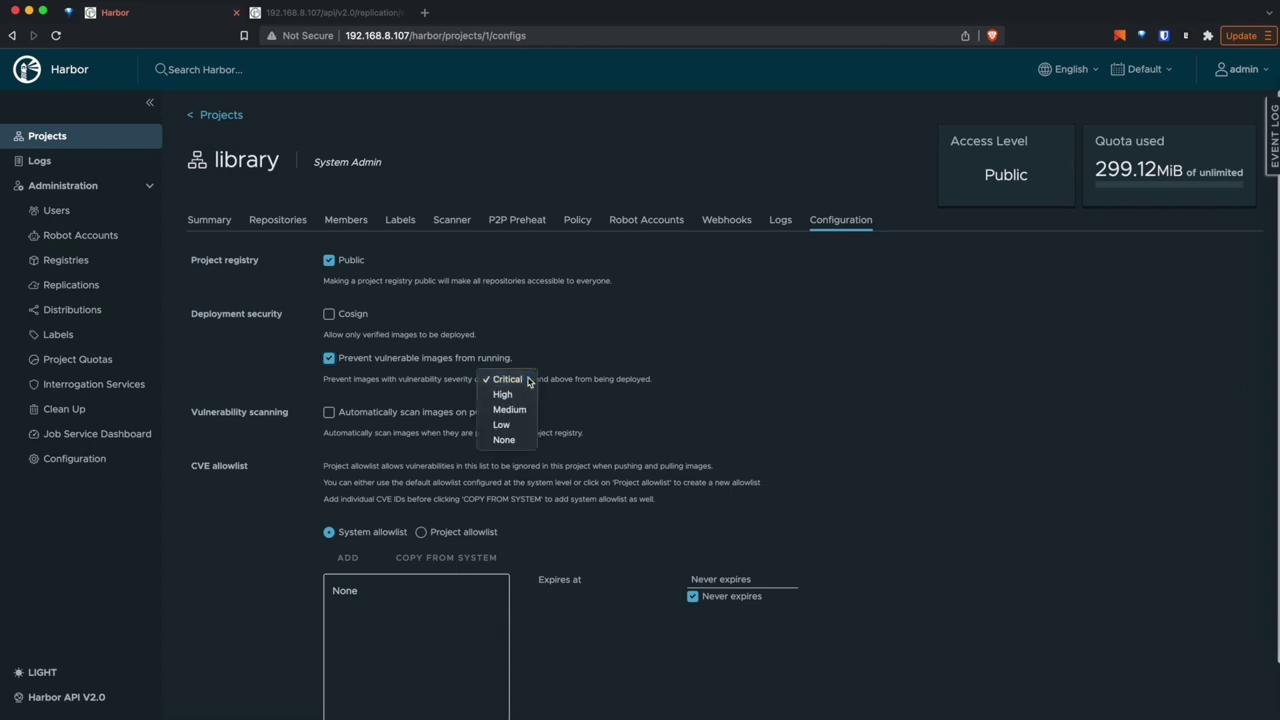
{"action": "left_click", "coordinate": [619, 409]}
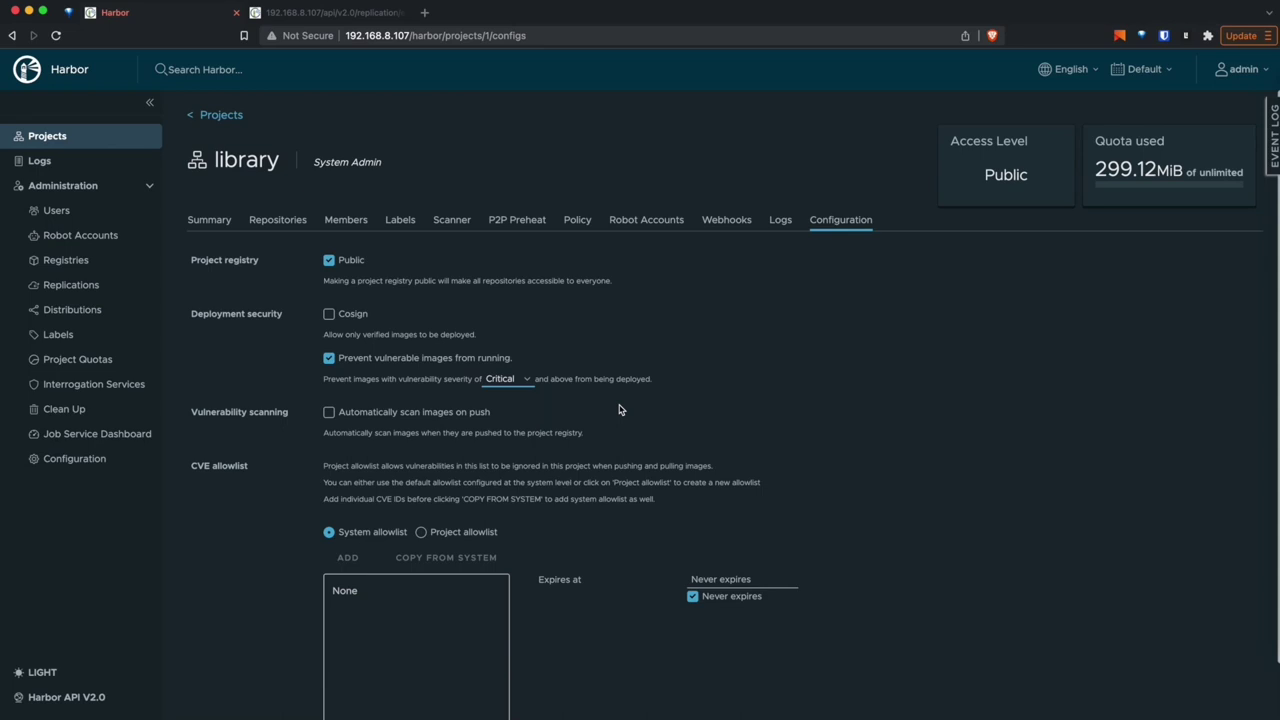
{"action": "scroll", "coordinate": [686, 619], "scroll_direction": "down", "scroll_amount": 1}
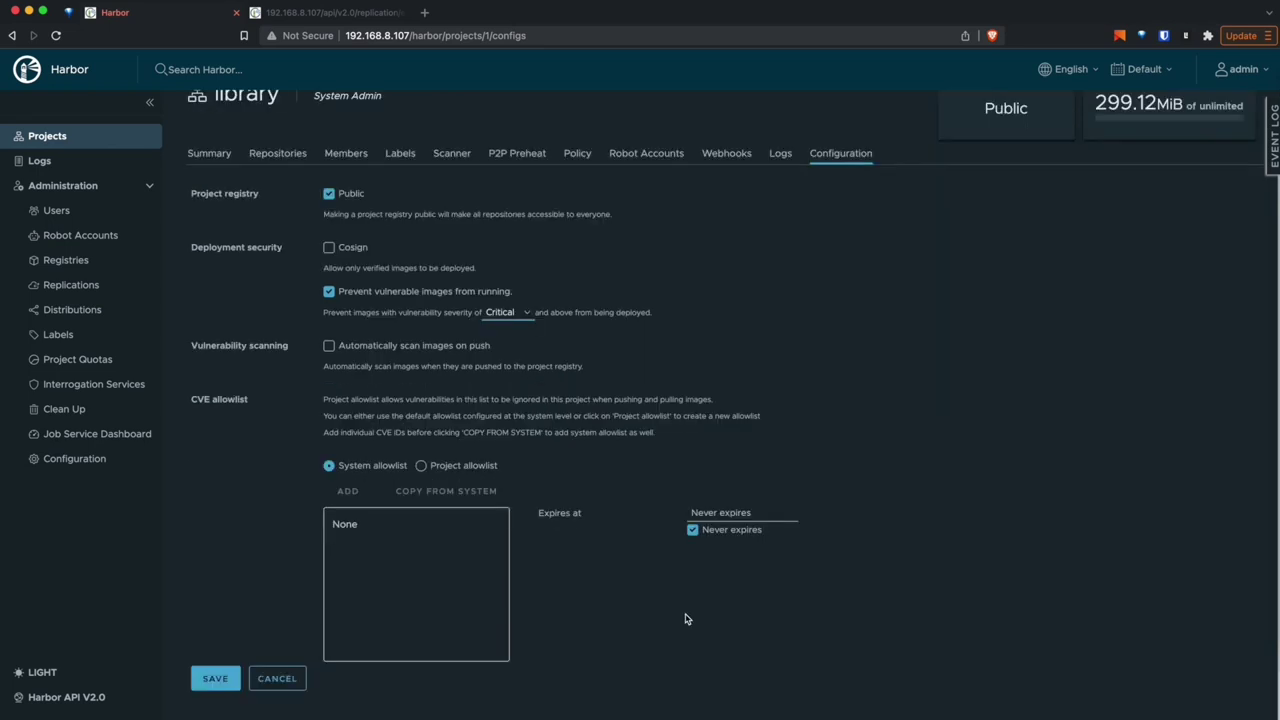
{"action": "left_click", "coordinate": [216, 680]}
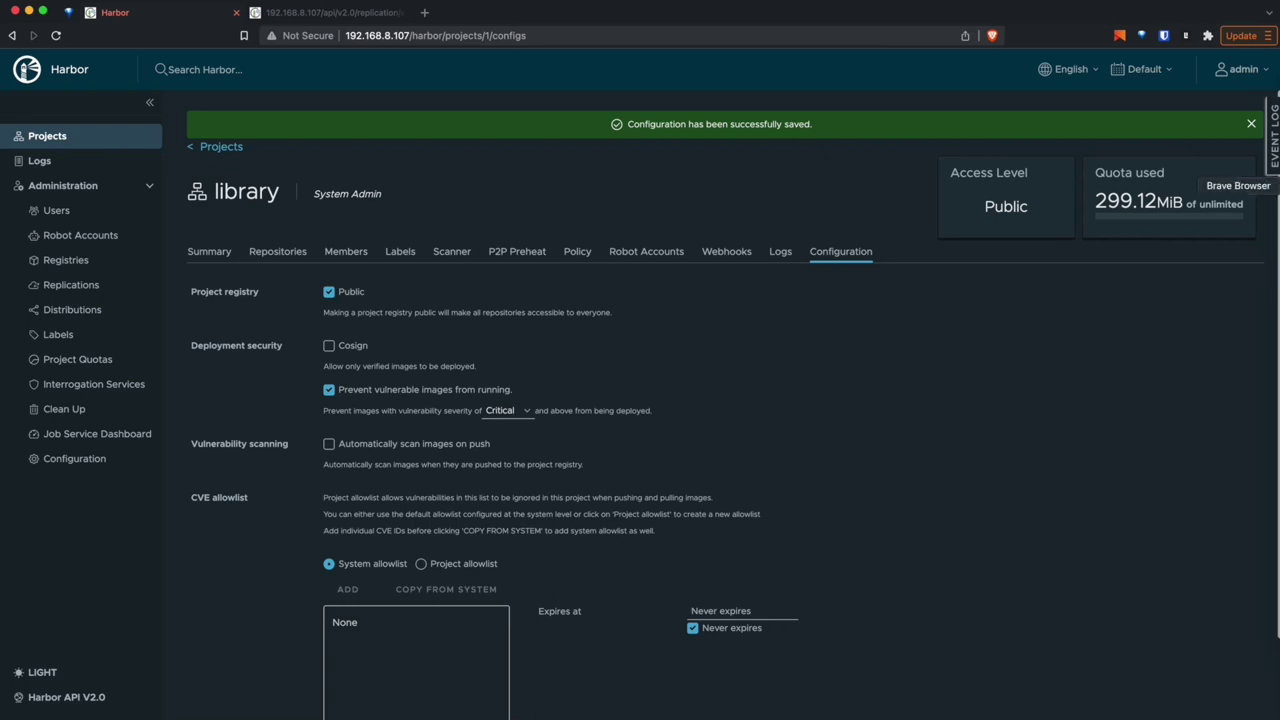
{"action": "left_click", "coordinate": [1274, 212]}
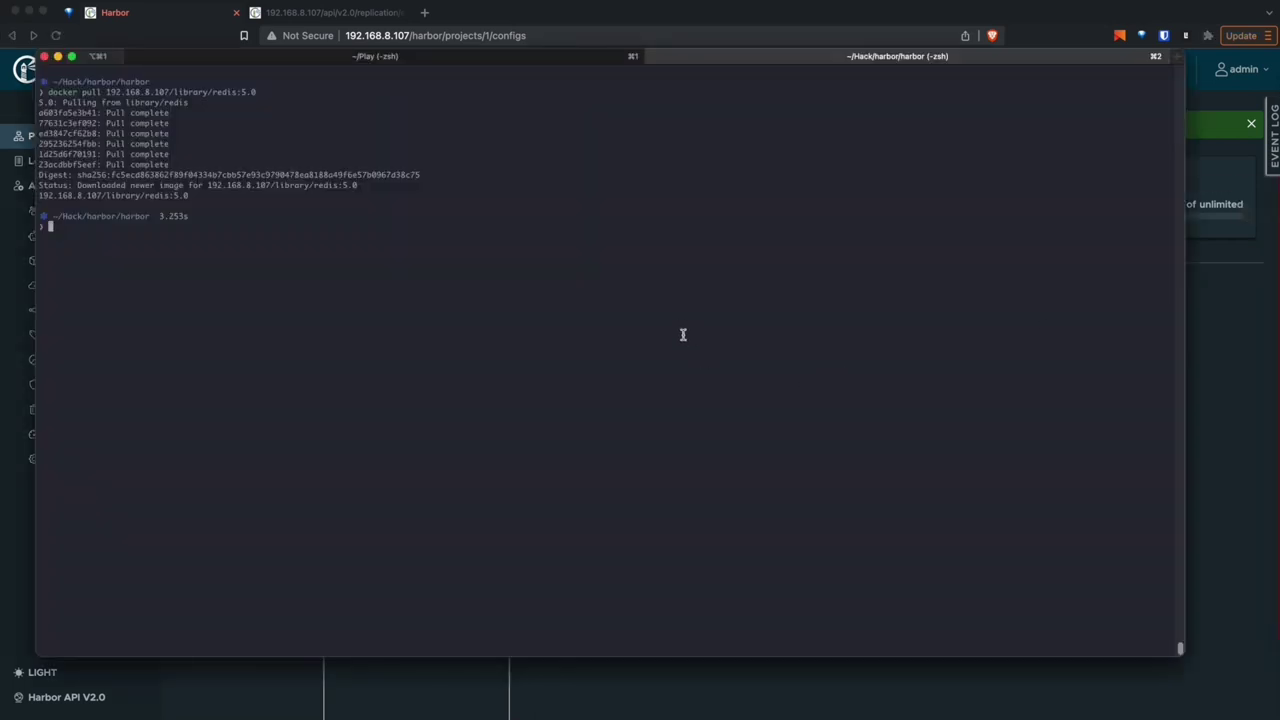
Step: Delete the local image with docker rmi 192.168.8.107/library/redis:5.0
{"action": "type", "text": "docker rmi"}
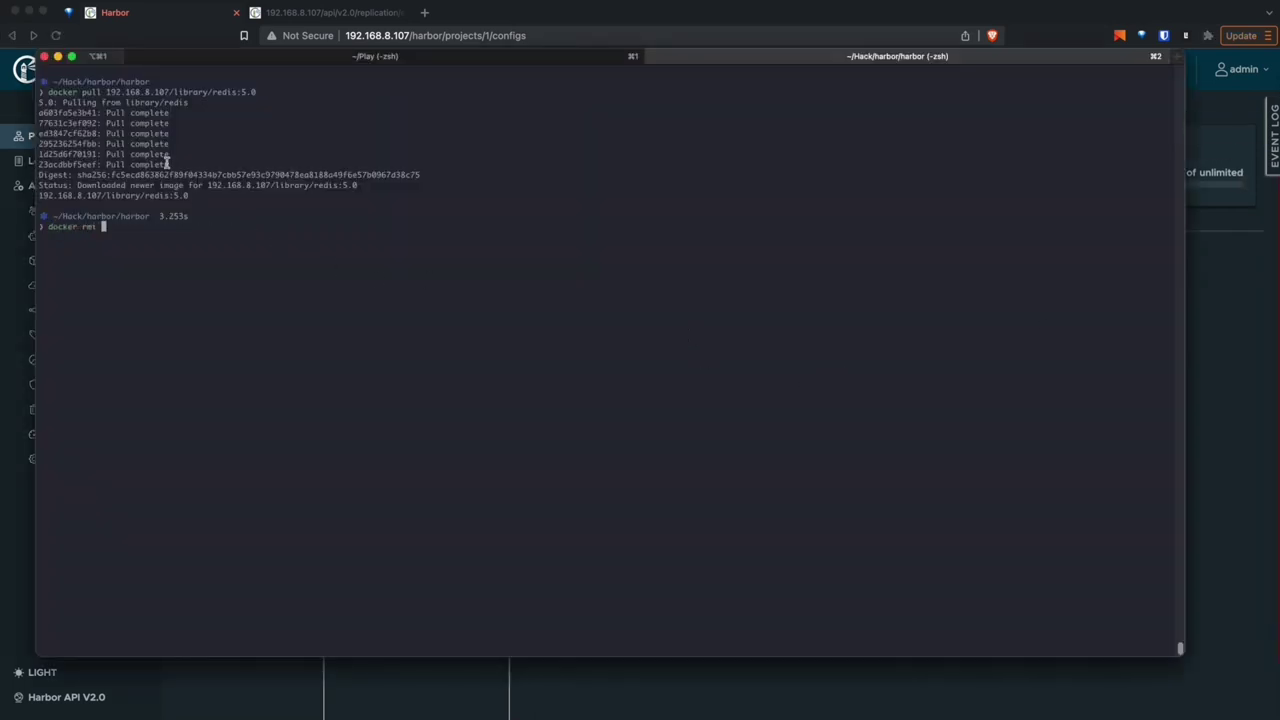
{"action": "left_click_drag", "start_coordinate": [106, 90], "coordinate": [258, 91]}
{"action": "left_click", "coordinate": [337, 163]}
{"action": "type", "text": "192.168.8.107/library/redis:5.0"}
{"action": "key", "text": "Return"}
Step: Rerun the redis:5.0 pull, which the Critical-severity policy now refuses
{"action": "key", "text": "Up"}
{"action": "key", "text": "Up"}
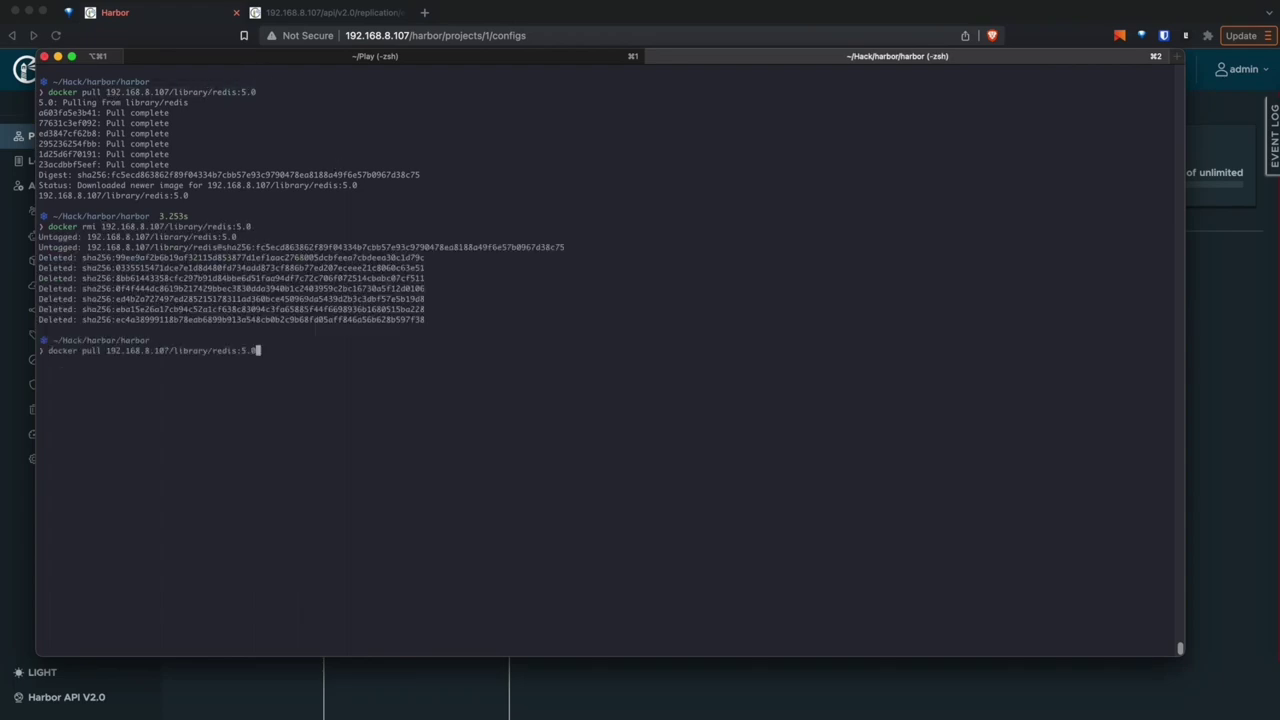
{"action": "key", "text": "Return"}
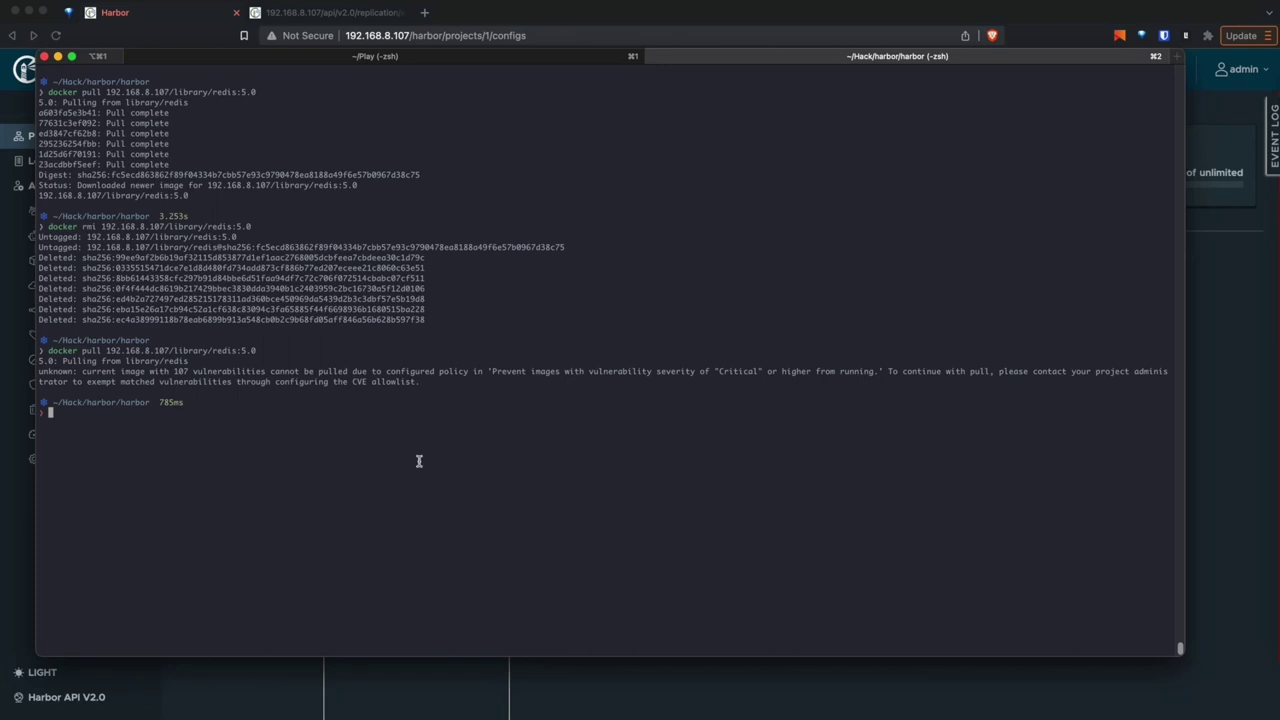
{"action": "key", "text": "super+Tab"}
{"action": "scroll", "coordinate": [477, 553], "scroll_direction": "down", "scroll_amount": 1}
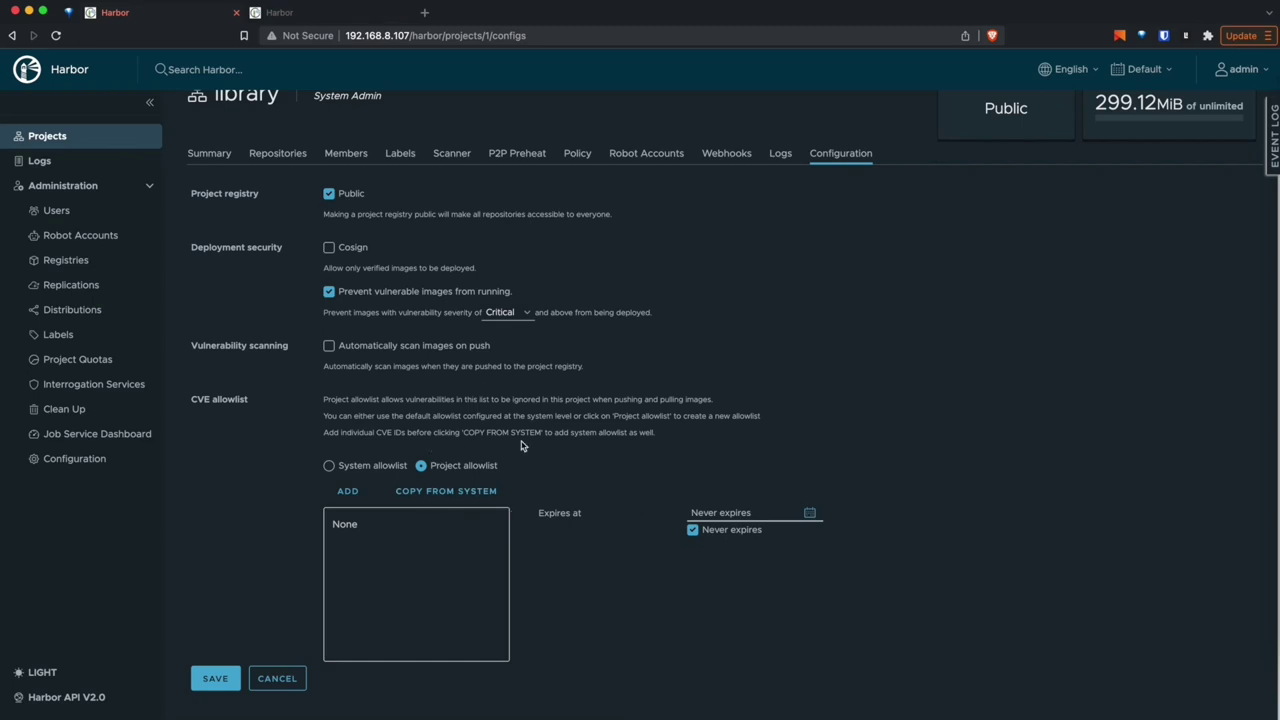
Step: Copy CVE-2019-8457 from the vulnerabilities list and add it to the library project allowlist
{"action": "left_click", "coordinate": [351, 17]}
{"action": "left_click_drag", "start_coordinate": [297, 292], "coordinate": [226, 286]}
{"action": "key", "text": "super+c"}
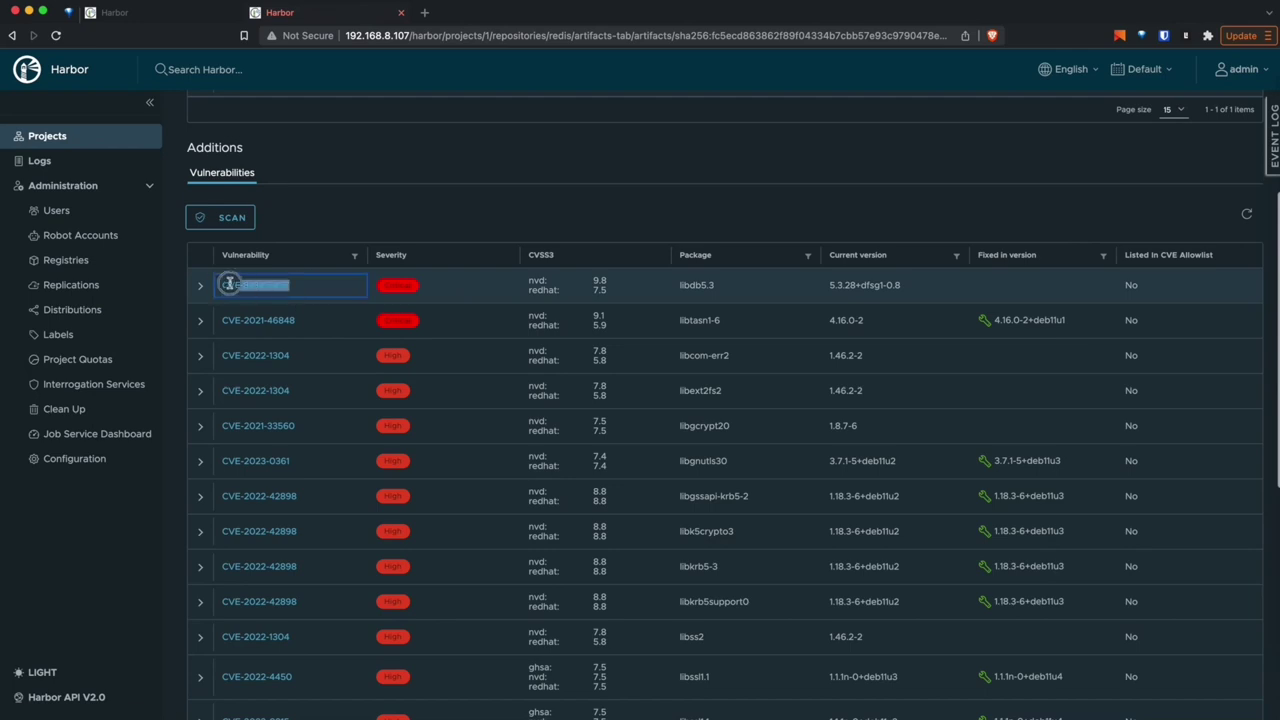
{"action": "left_click", "coordinate": [150, 17]}
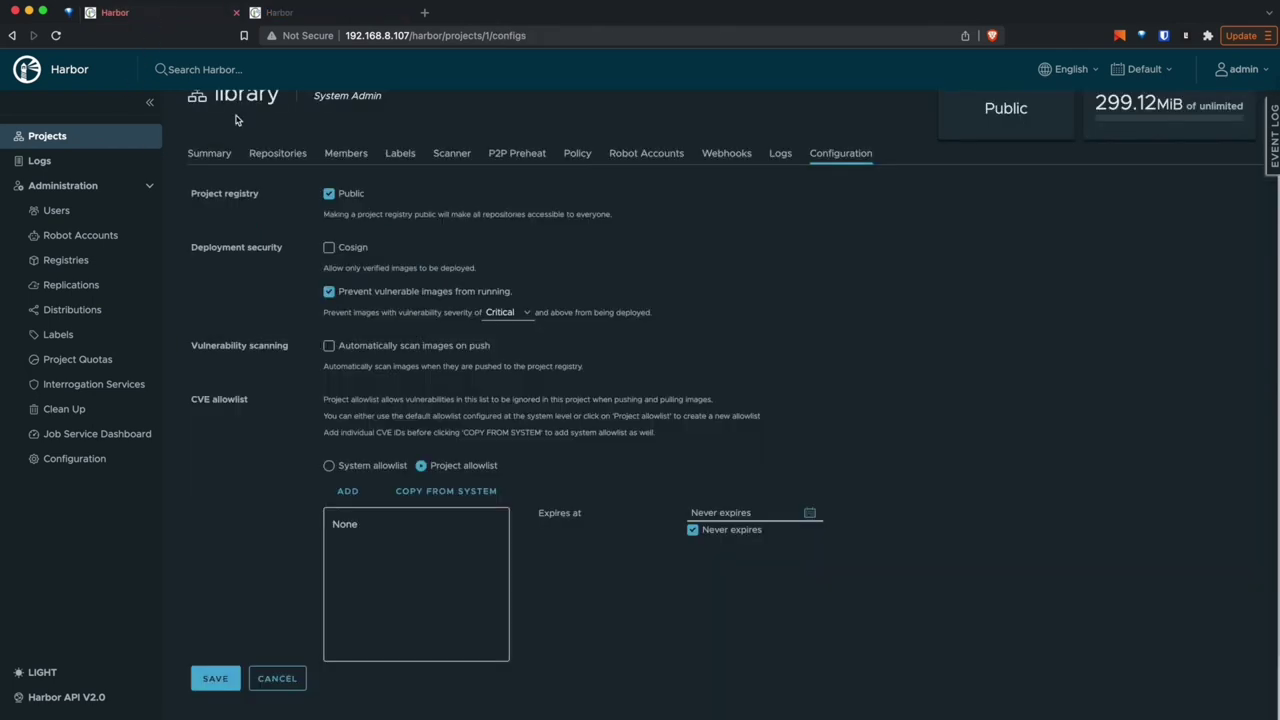
{"action": "left_click", "coordinate": [347, 491]}
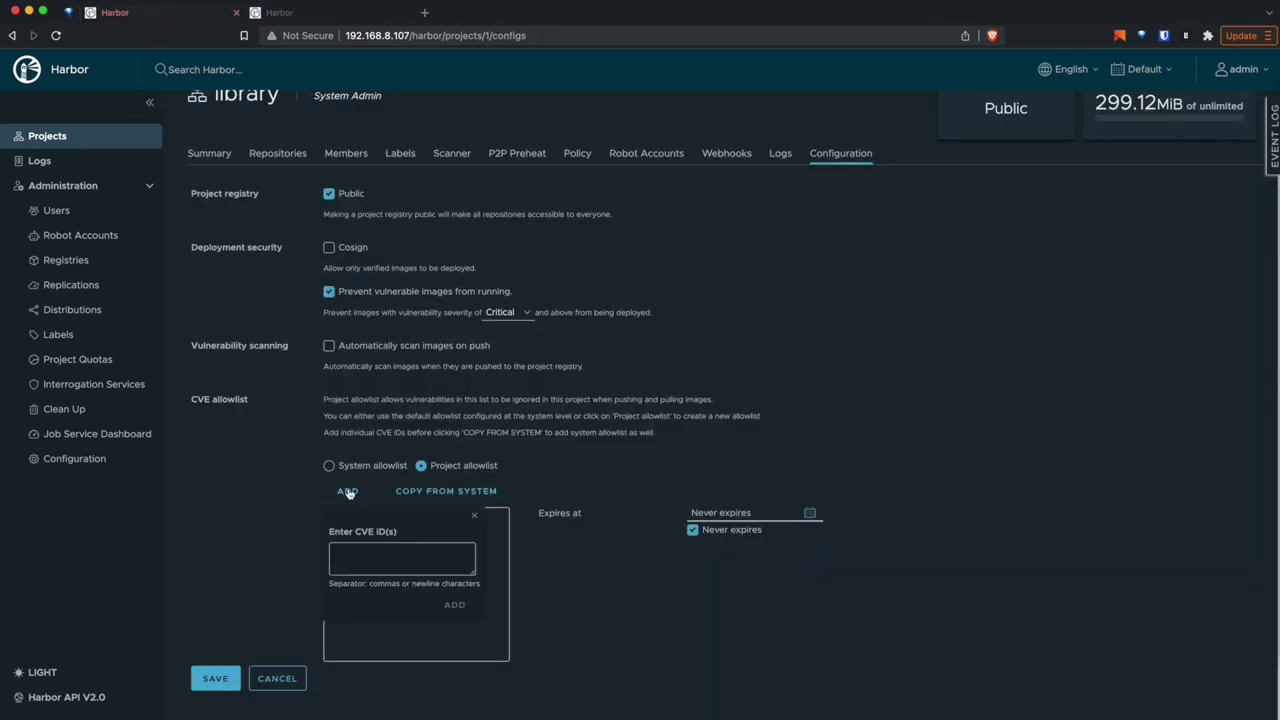
{"action": "left_click", "coordinate": [384, 552]}
{"action": "key", "text": "super+v"}
{"action": "left_click", "coordinate": [456, 604]}
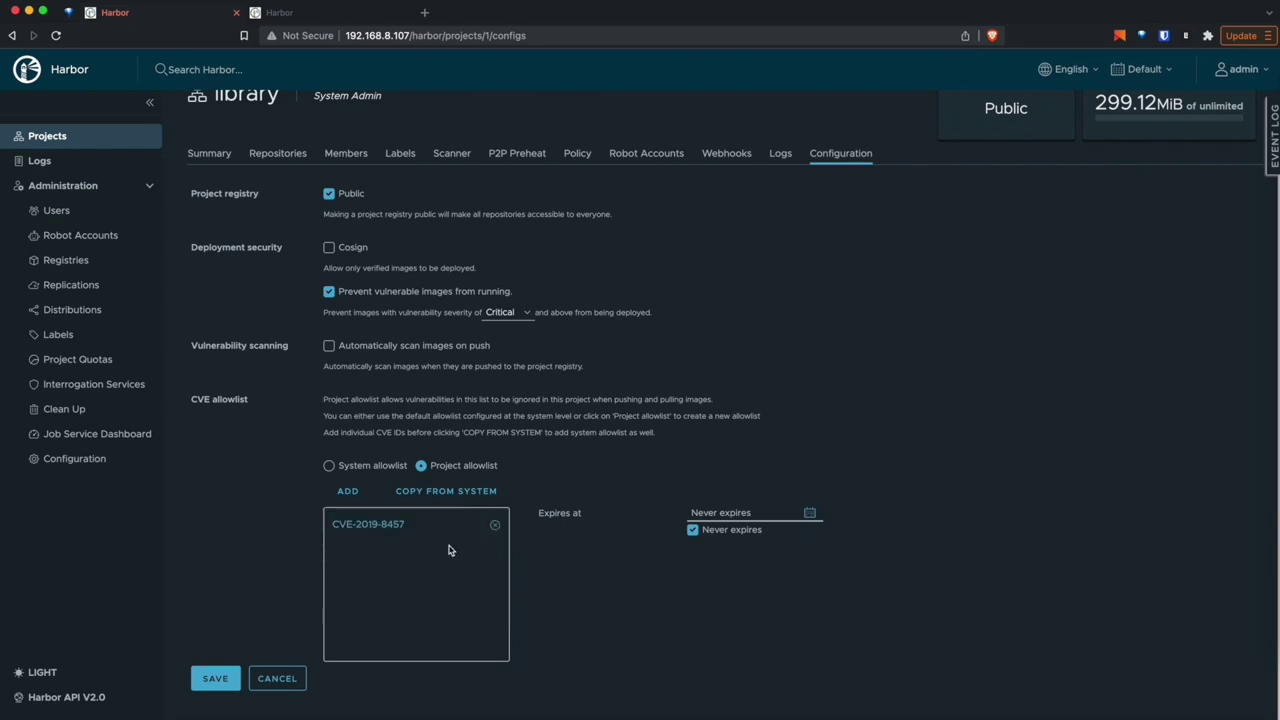
Step: Add CVE-2021-46848 to the allowlist as well and save the configuration
{"action": "left_click", "coordinate": [290, 12]}
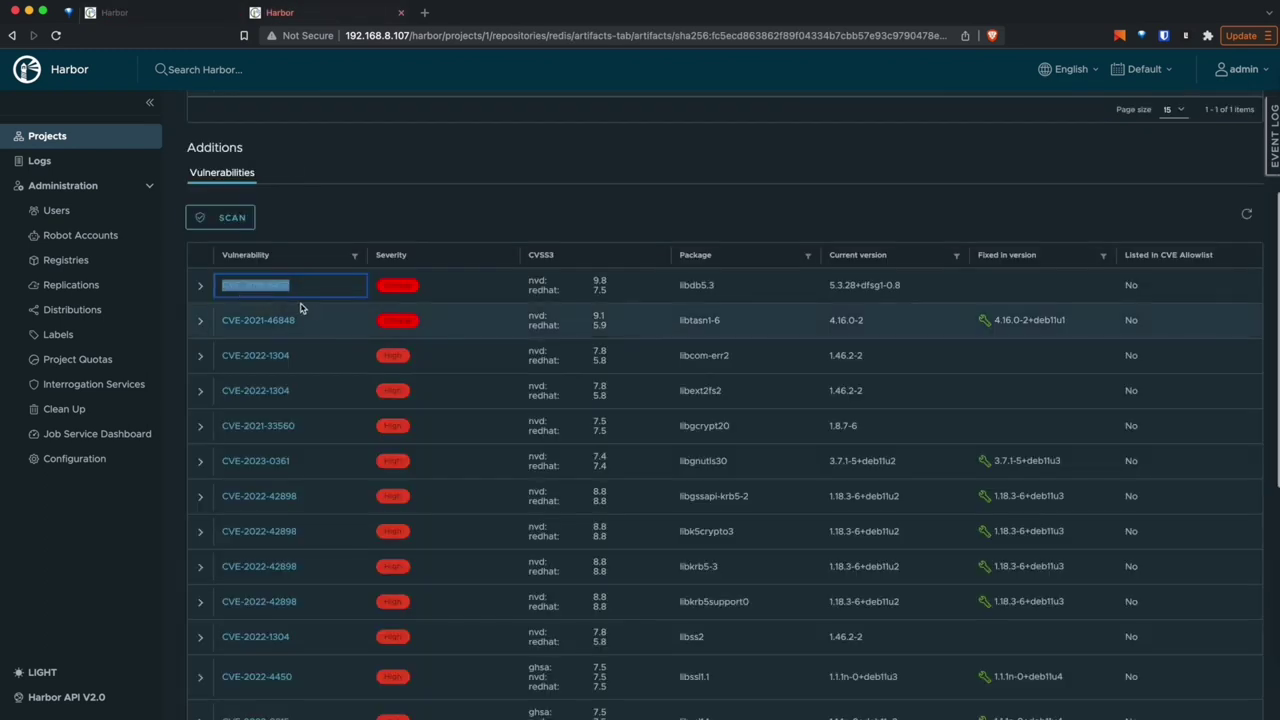
{"action": "left_click_drag", "start_coordinate": [310, 320], "coordinate": [228, 321]}
{"action": "key", "text": "super+c"}
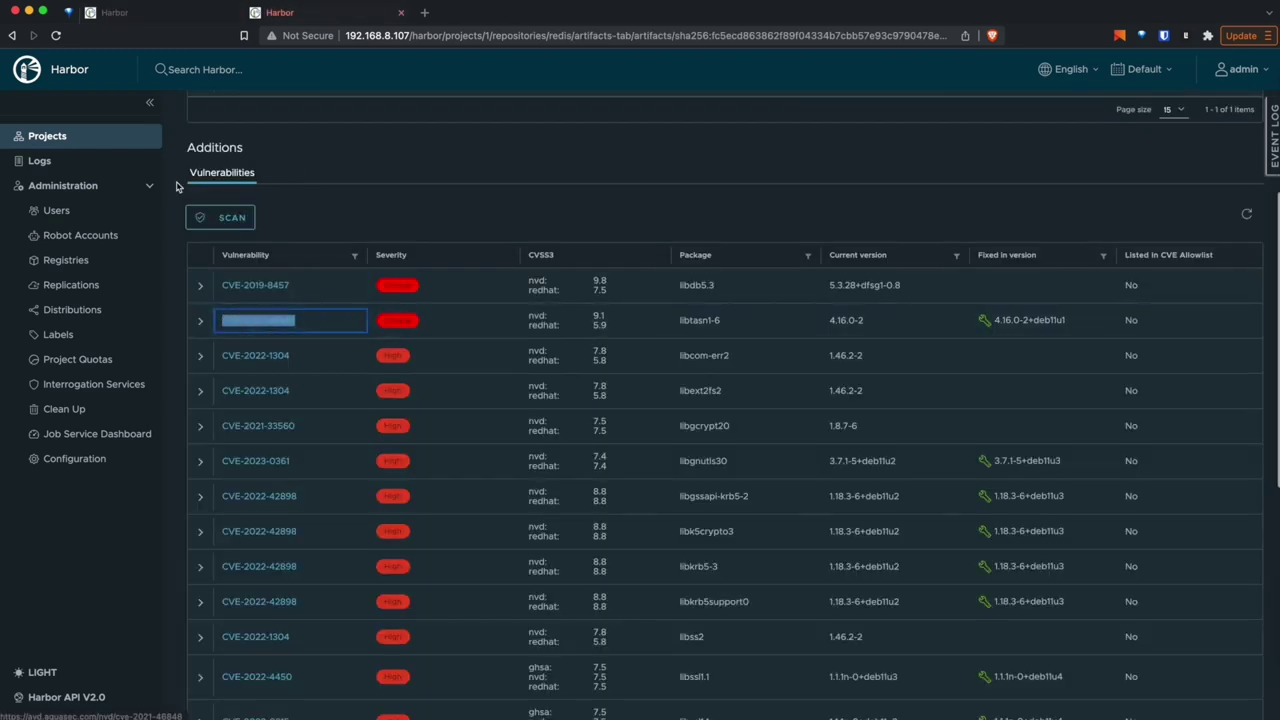
{"action": "left_click", "coordinate": [146, 14]}
{"action": "left_click", "coordinate": [348, 491]}
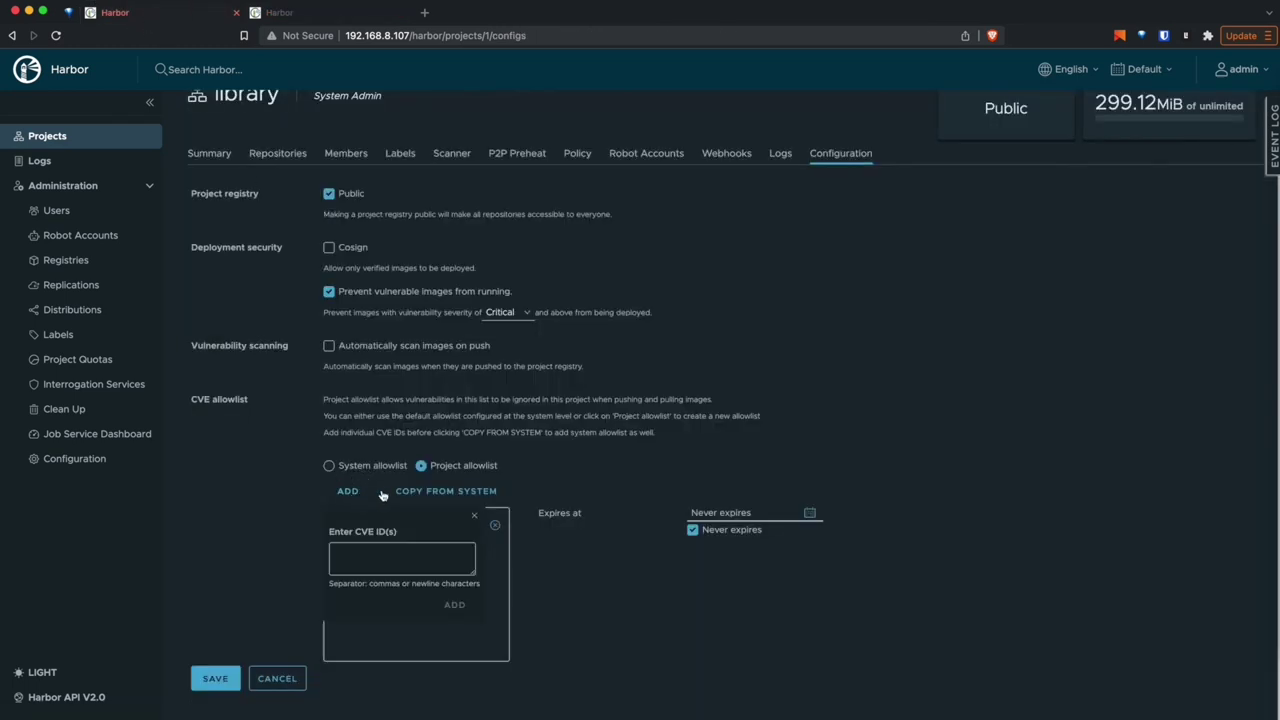
{"action": "key", "text": "super+v"}
{"action": "left_click", "coordinate": [455, 605]}
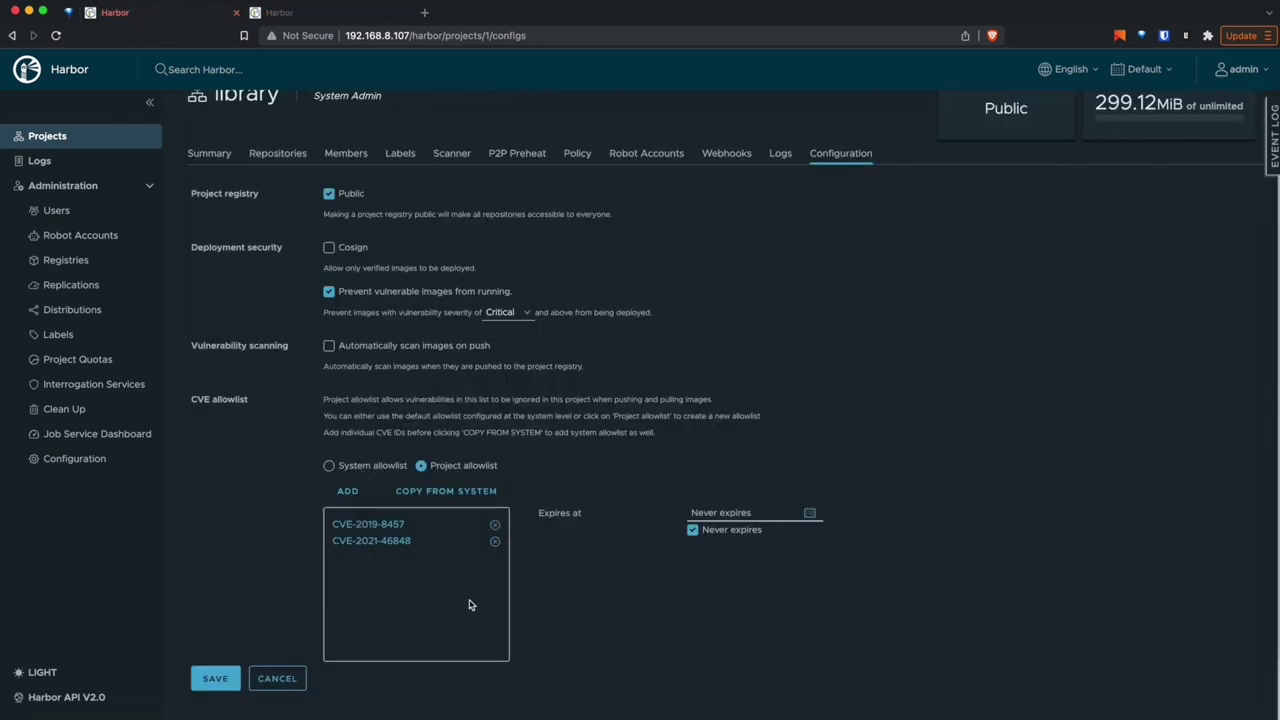
{"action": "left_click", "coordinate": [224, 677]}
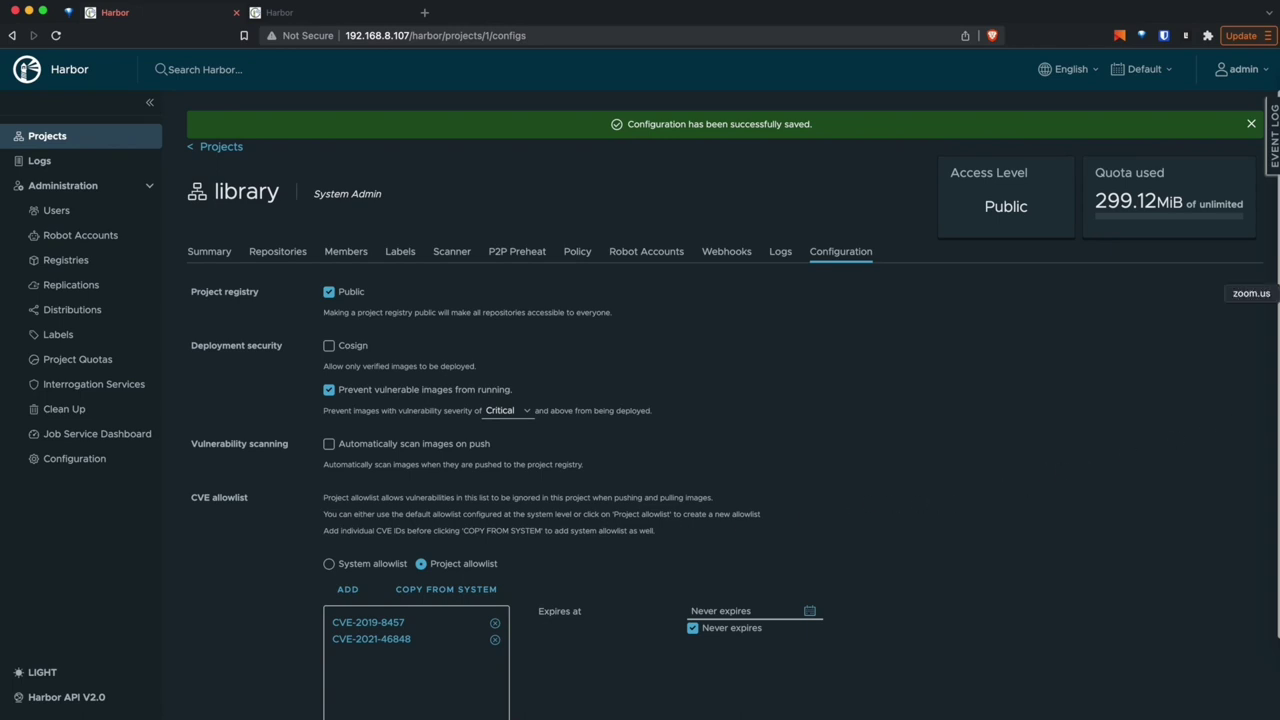
{"action": "left_click", "coordinate": [1276, 213]}
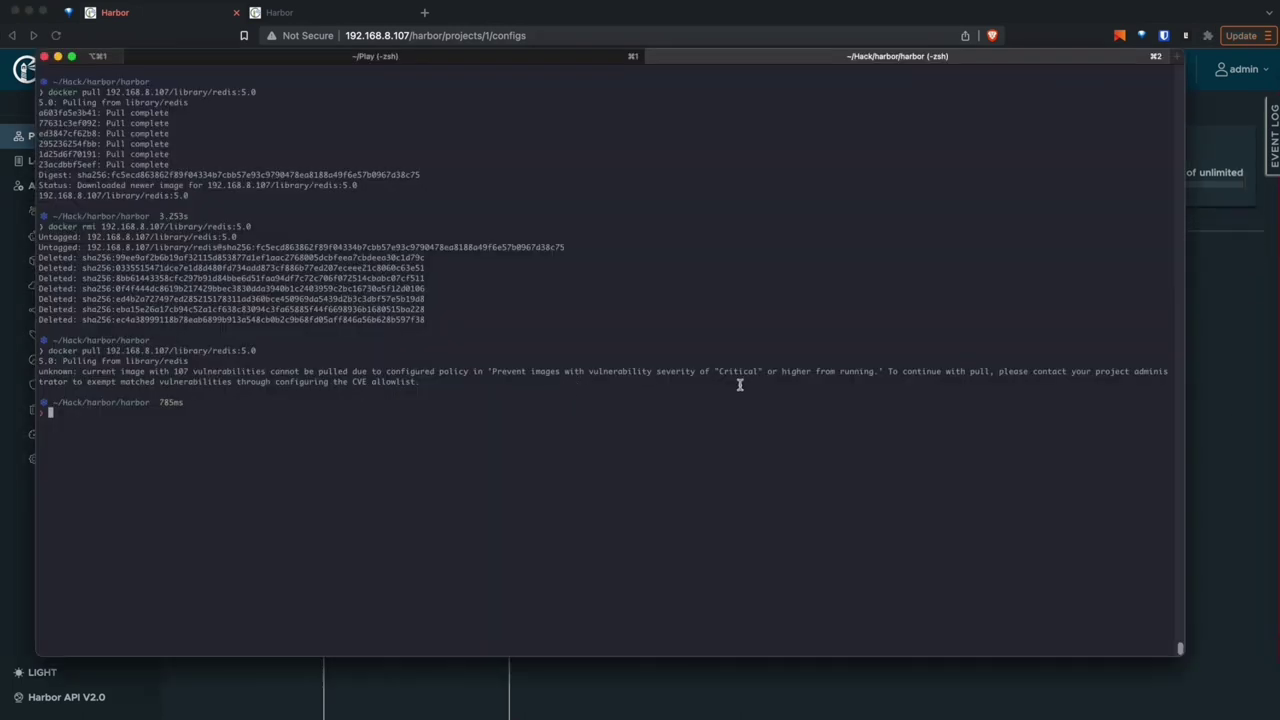
Step: Rerun the docker pull of redis:5.0, which now succeeds in 3.88s
{"action": "key", "text": "Up"}
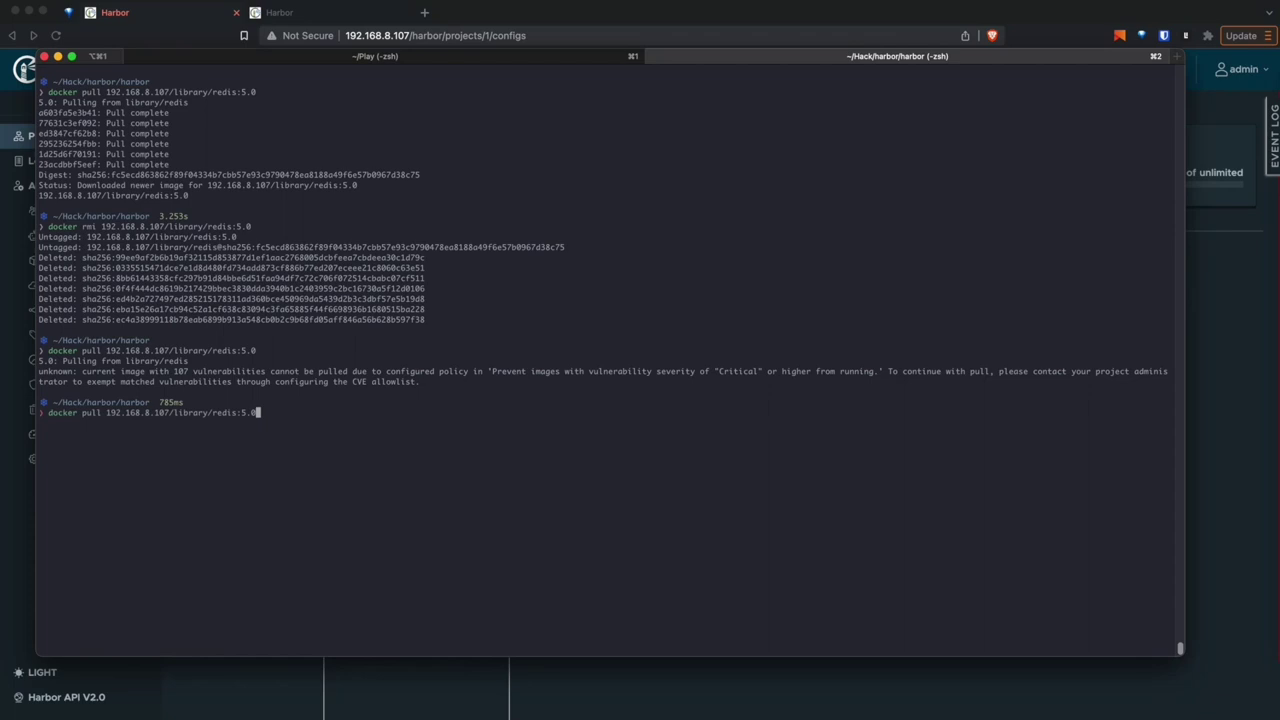
{"action": "key", "text": "Return"}
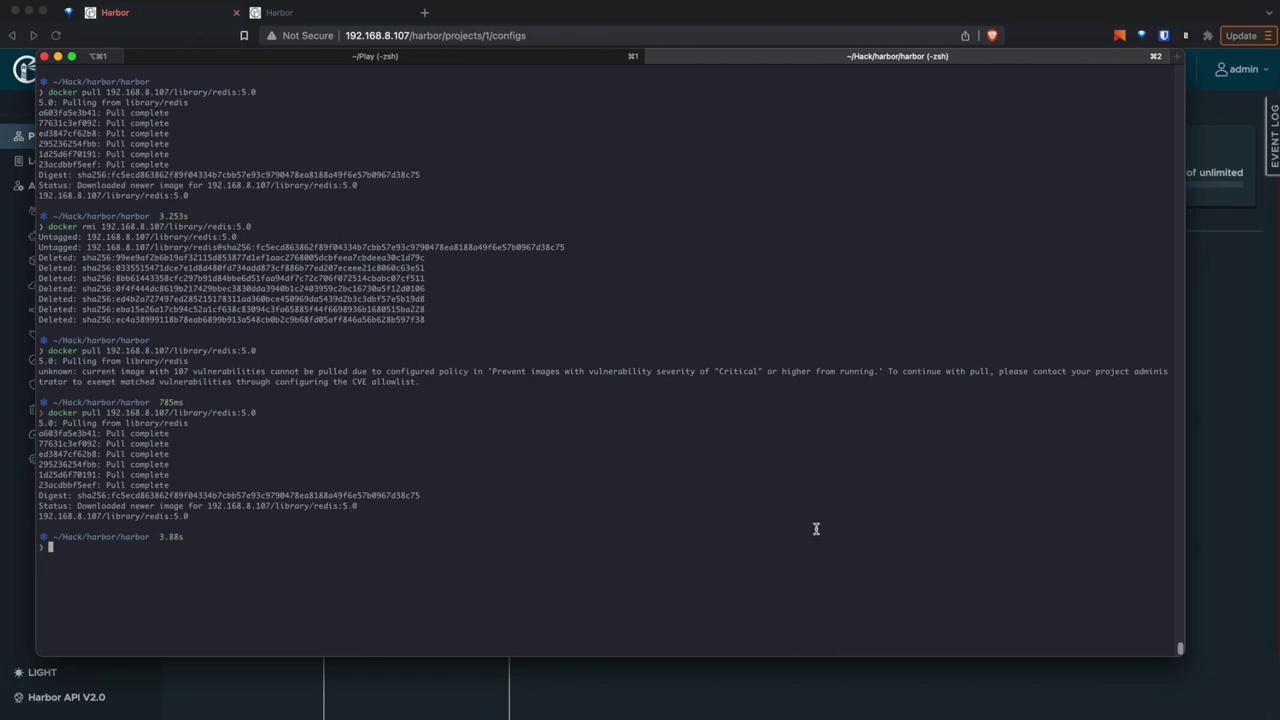
{"action": "left_click", "coordinate": [757, 690]}
{"action": "scroll", "coordinate": [690, 470], "scroll_direction": "down", "scroll_amount": 2}
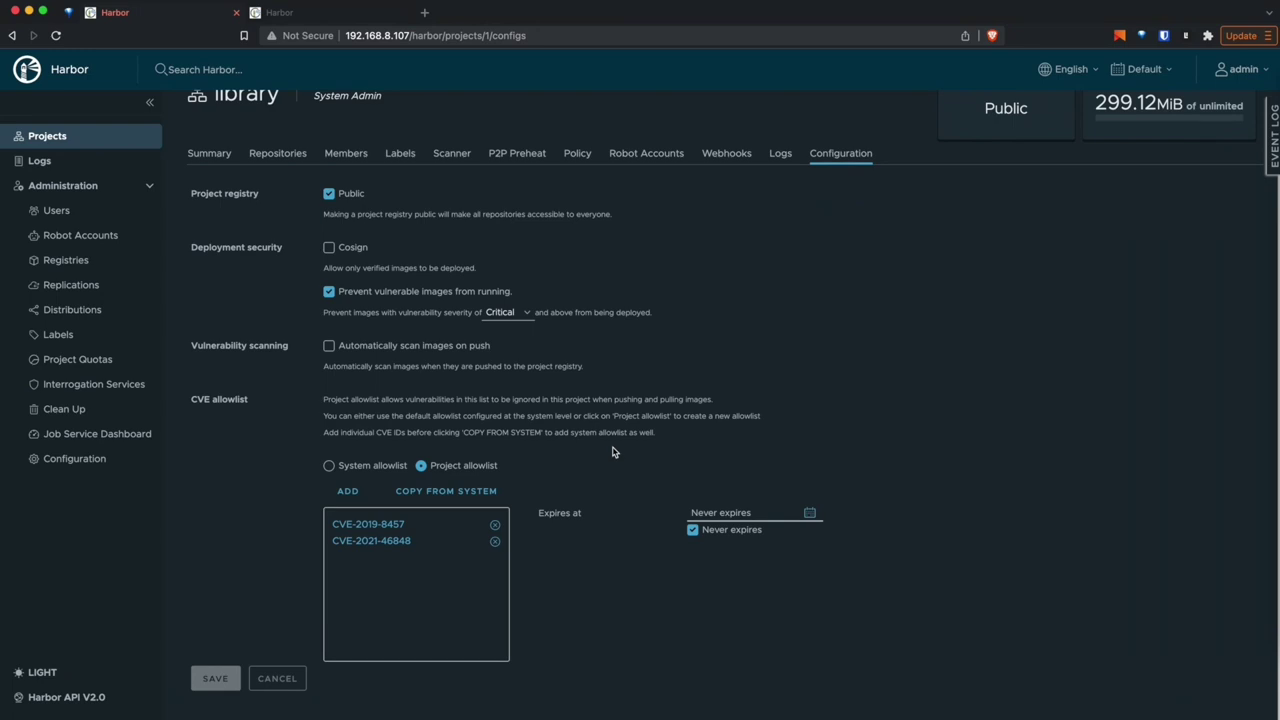
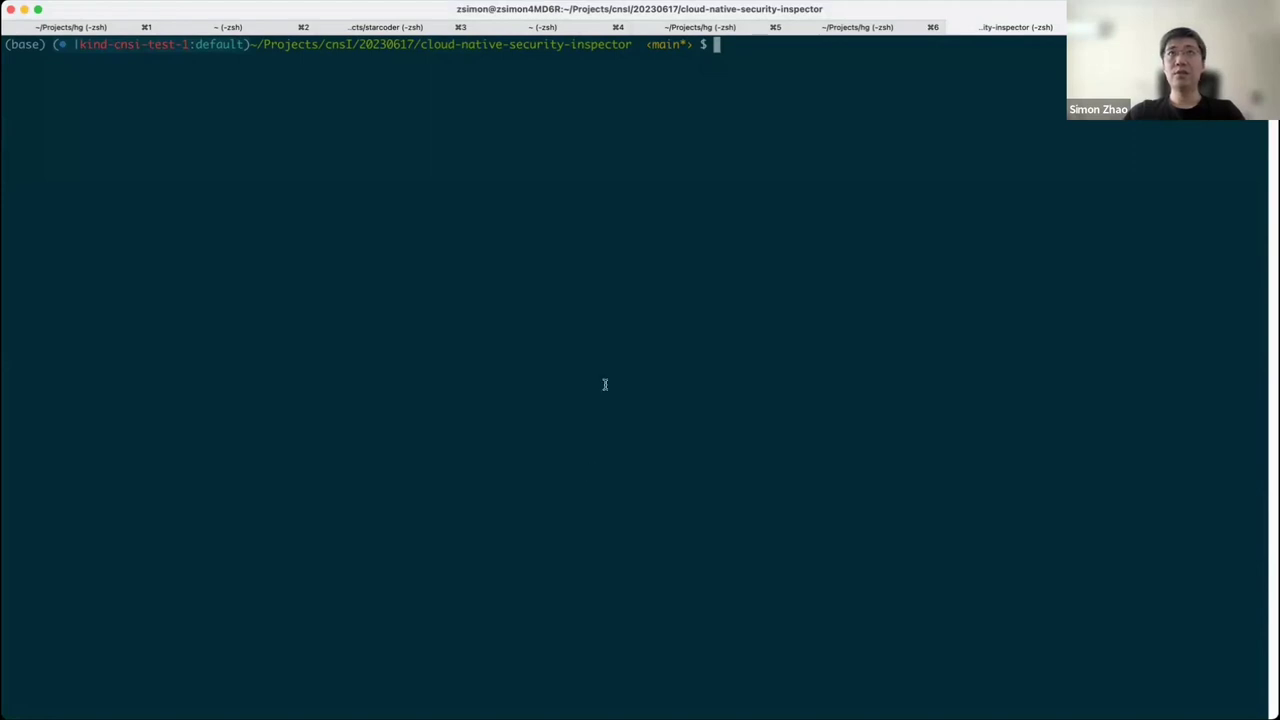
Step: Run './deploy.sh install' to install OpenSearch, Redis and Project Narrows on the kind cluster
{"action": "type", "text": "./doploy."}
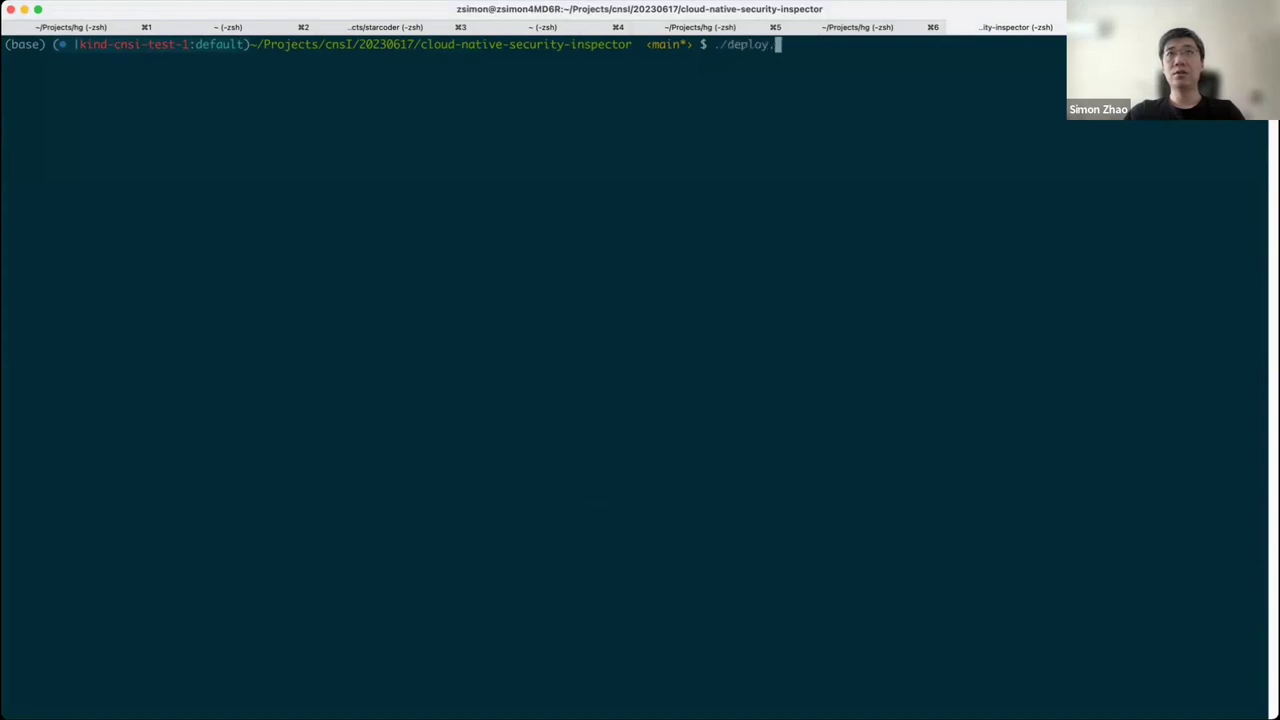
{"action": "type", "text": "sh install"}
{"action": "key", "text": "Return"}
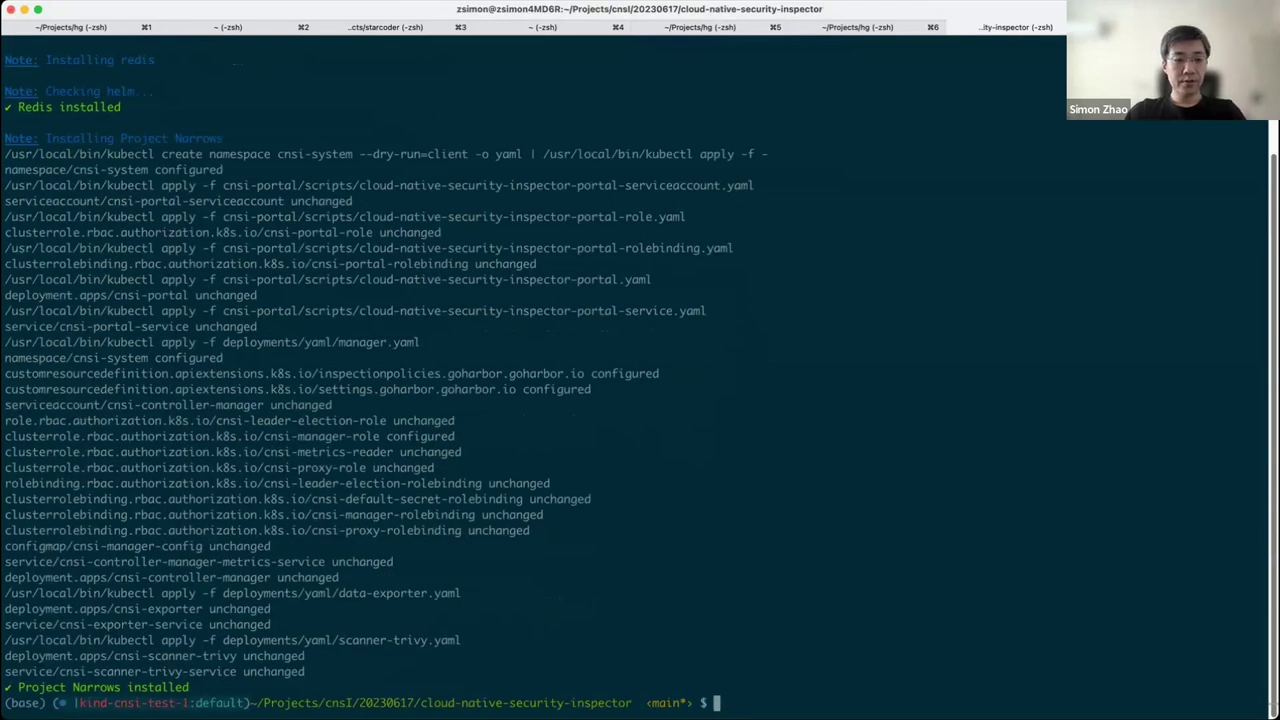
Step: List namespaces with 'k get ns', then the cnsi-system pods with 'k get po -n cnsi-system'
{"action": "type", "text": "k get ns"}
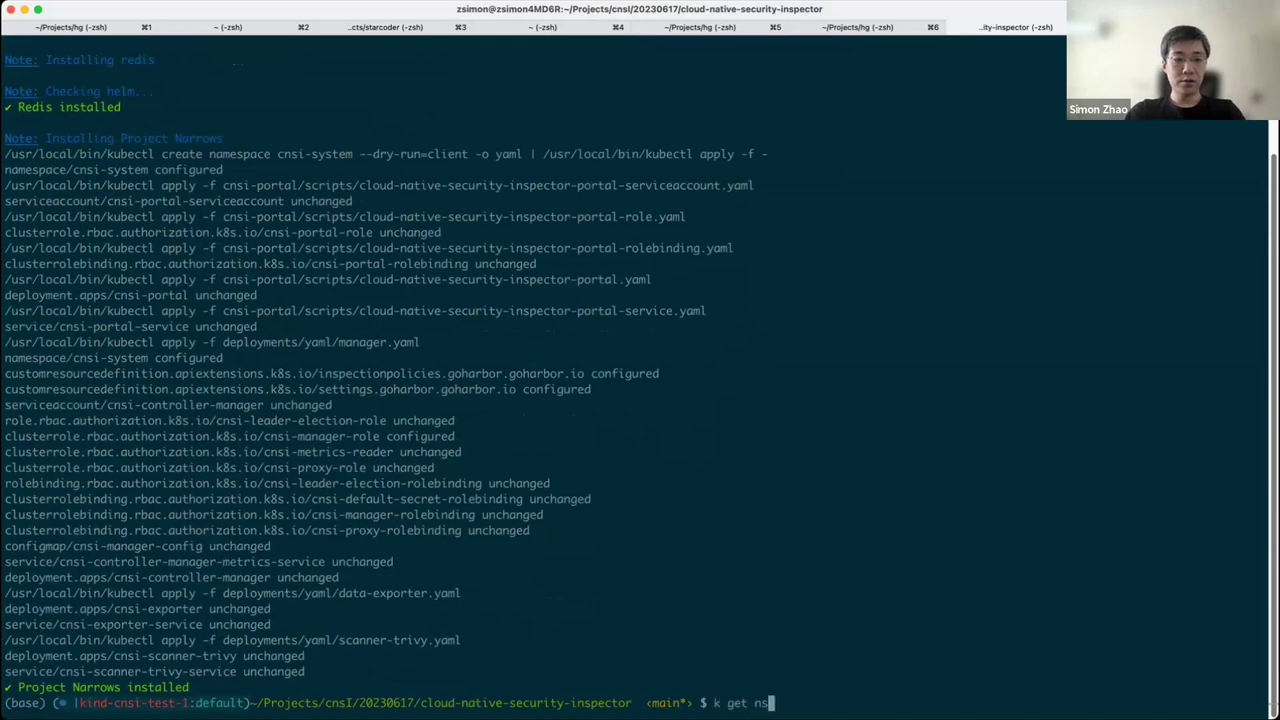
{"action": "key", "text": "Return"}
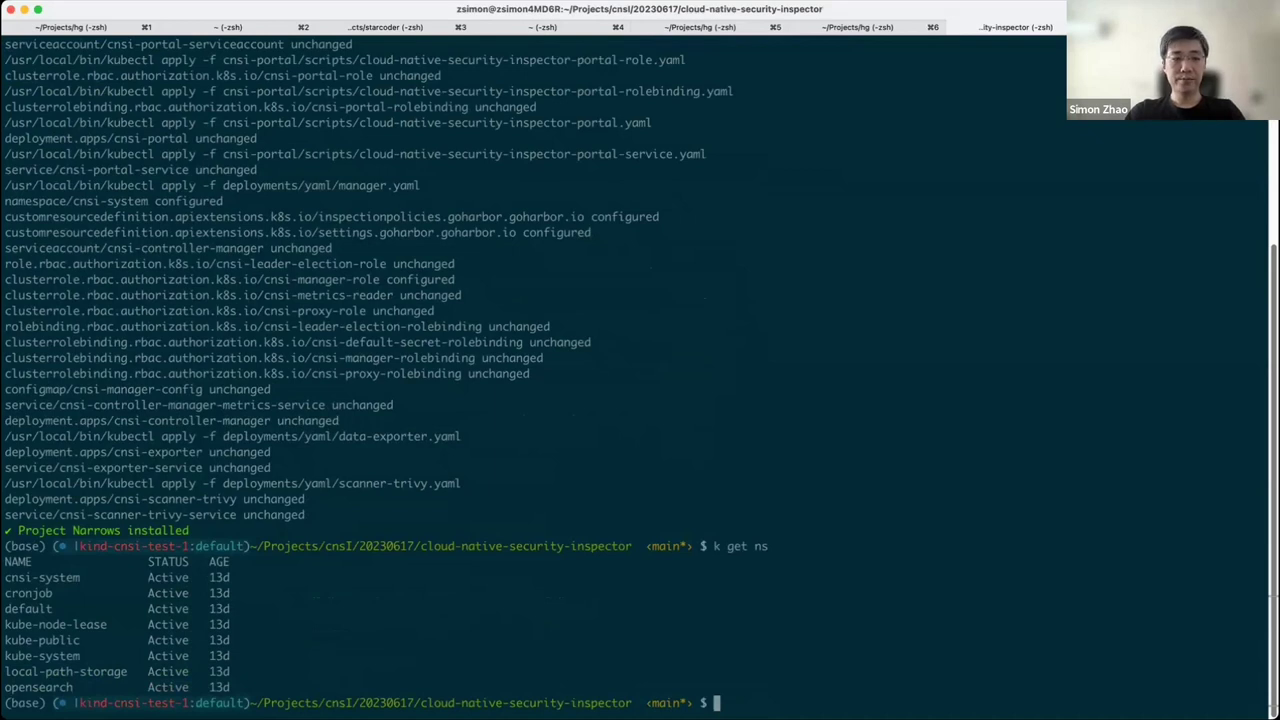
{"action": "type", "text": "k "}
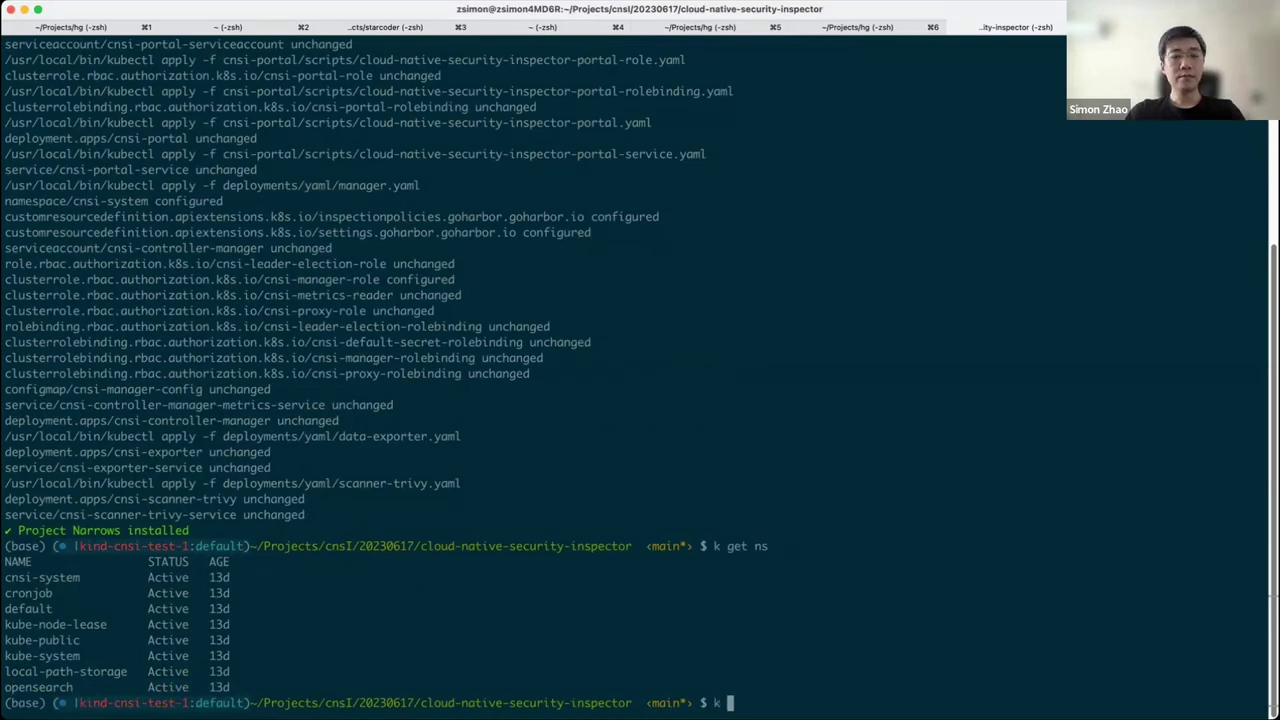
{"action": "type", "text": "g"}
{"action": "key", "text": "BackSpace"}
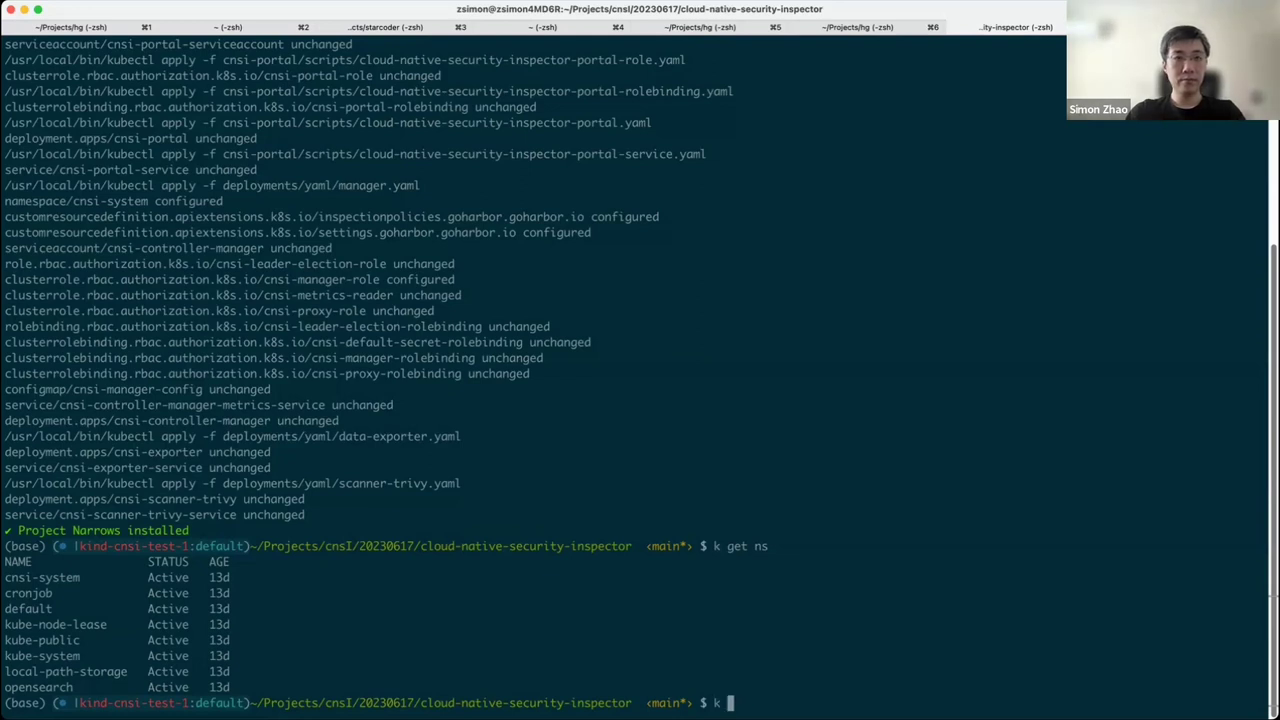
{"action": "type", "text": "get po -"}
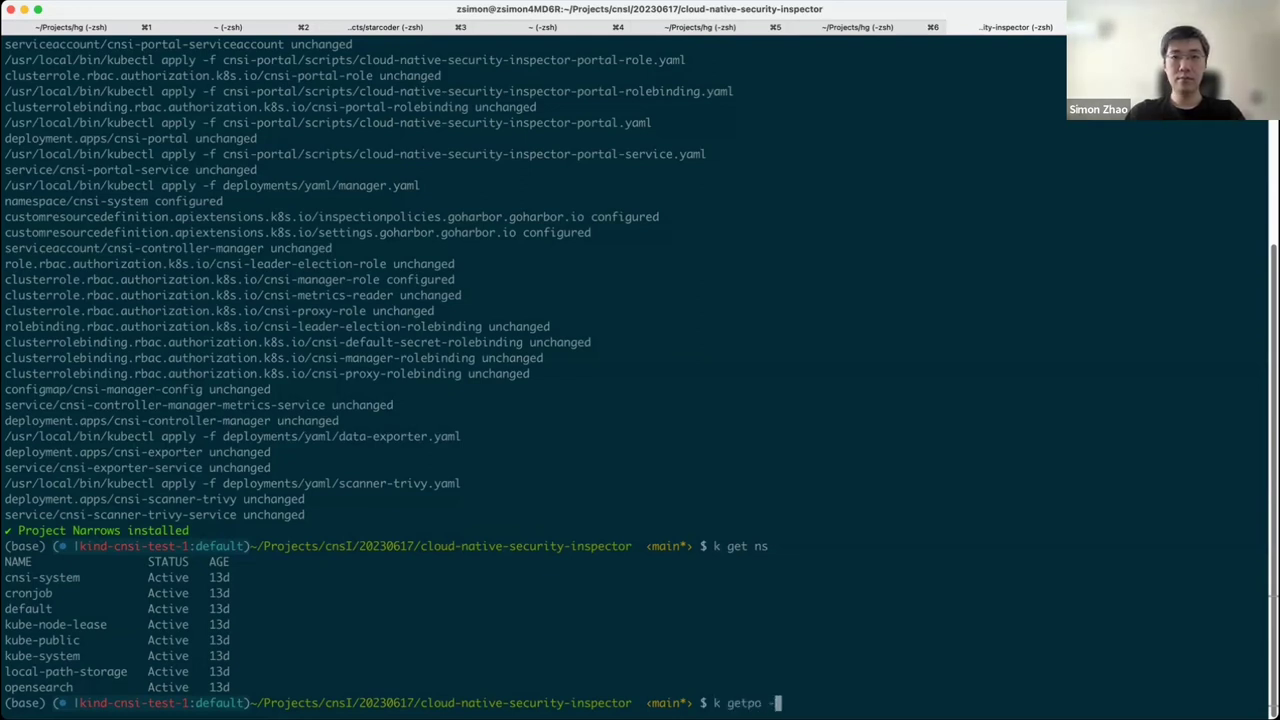
{"action": "key", "text": "BackSpace"}
{"action": "key", "text": "BackSpace"}
{"action": "type", "text": "po -n "}
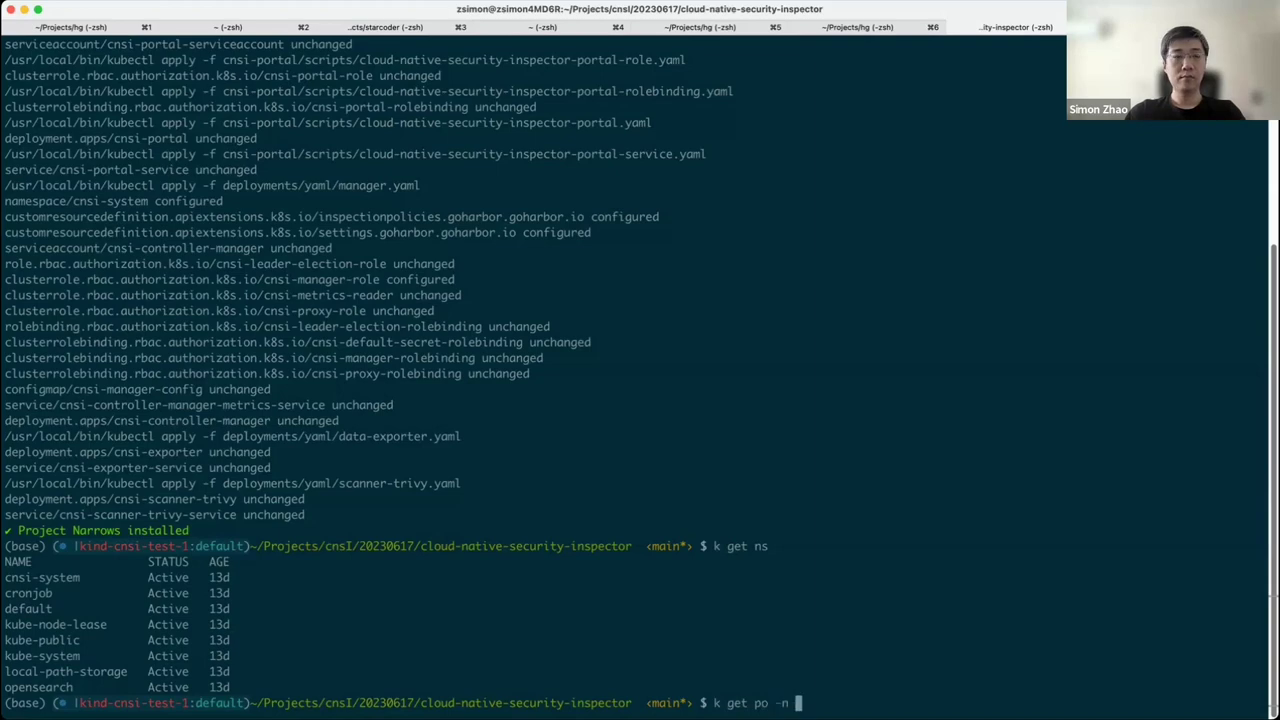
{"action": "type", "text": "cnsi-system"}
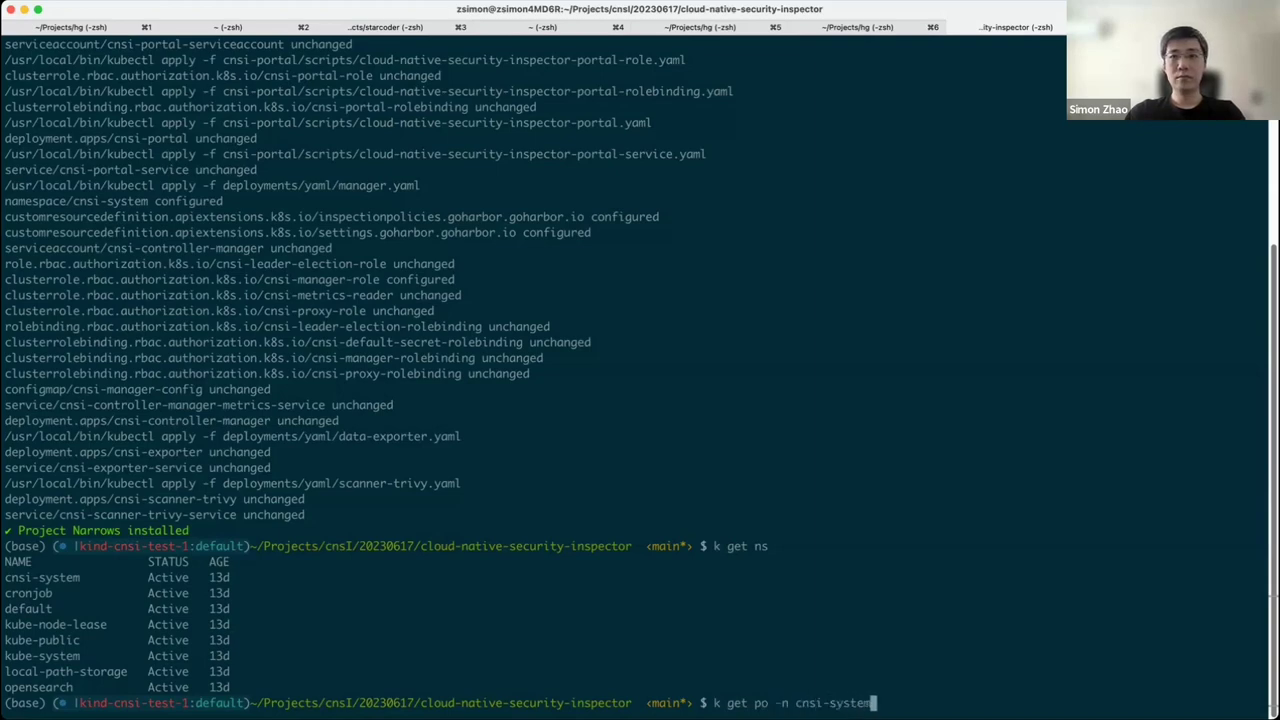
{"action": "key", "text": "Return"}
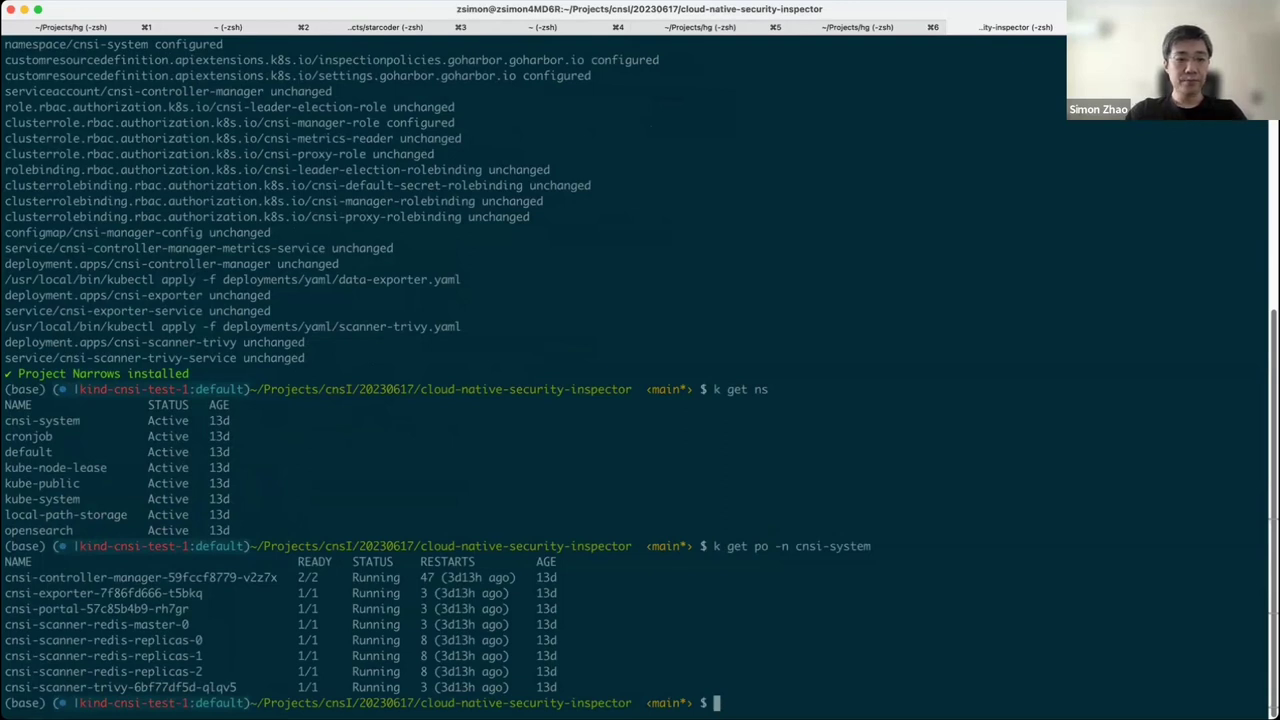
Step: Run 'k get cronjob -A' to show the three every-minute inspectionpolicy cronjobs
{"action": "type", "text": "k getc"}
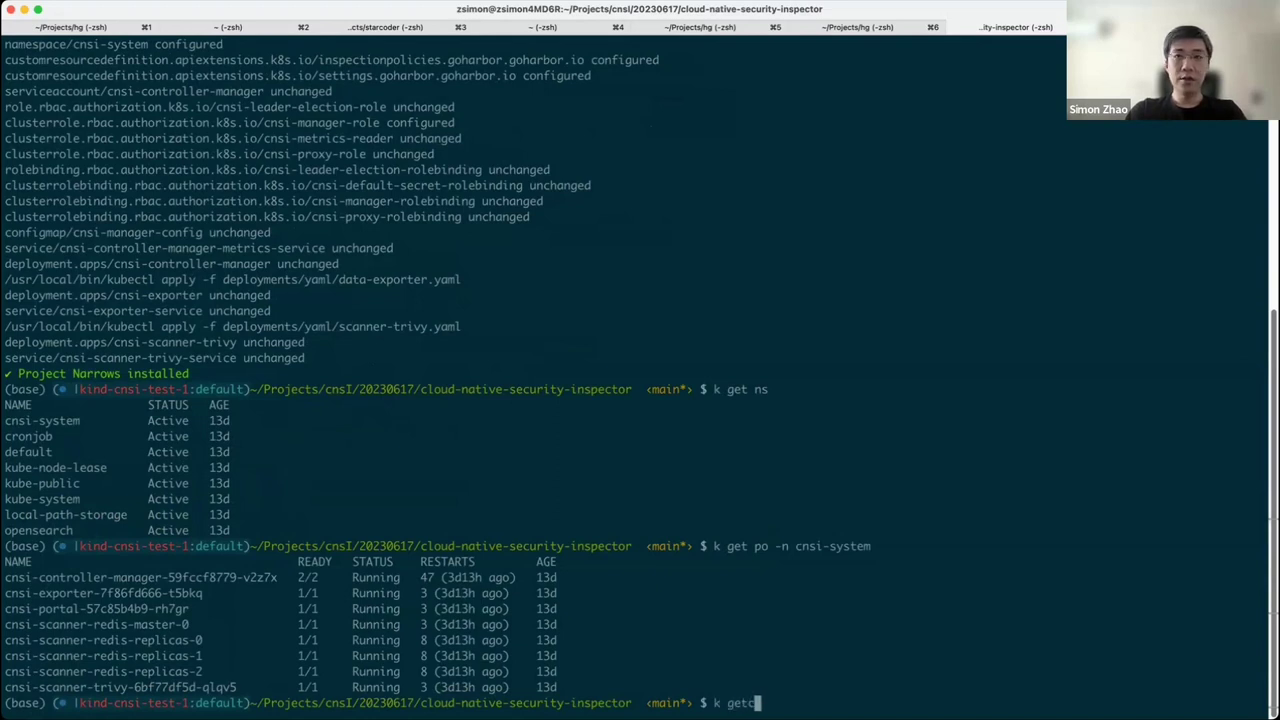
{"action": "key", "text": "BackSpace"}
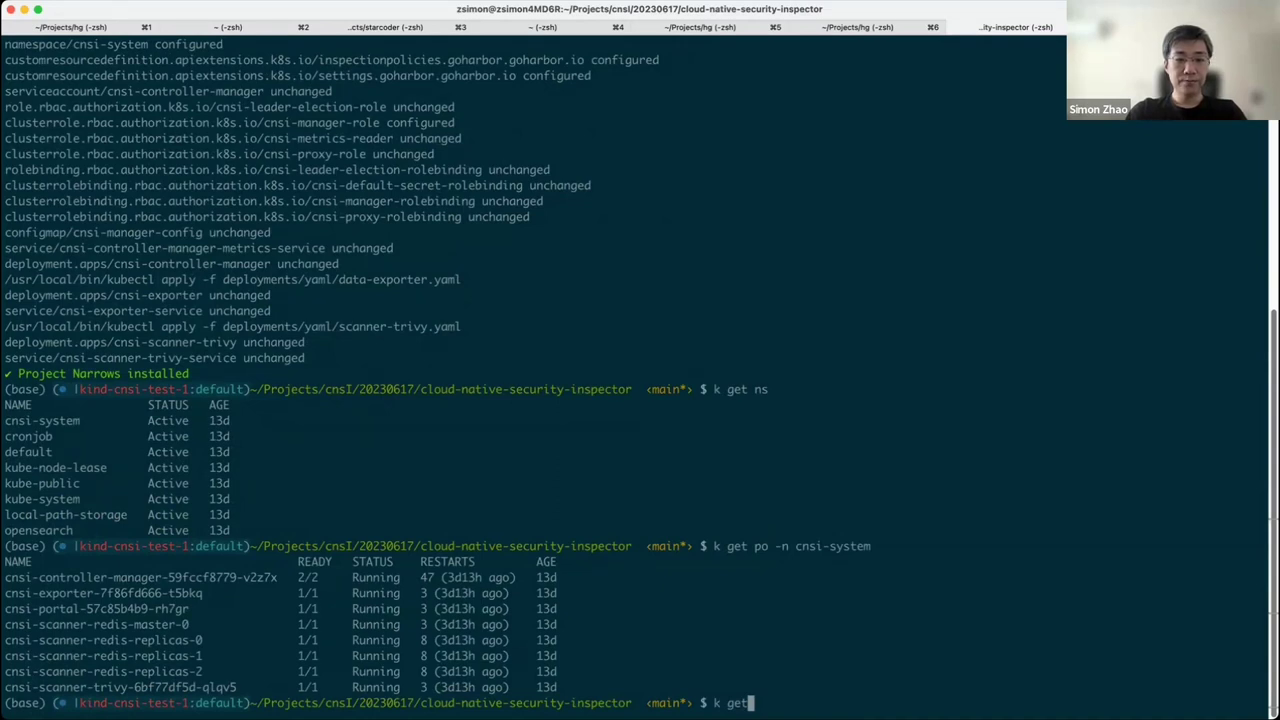
{"action": "type", "text": "cr"}
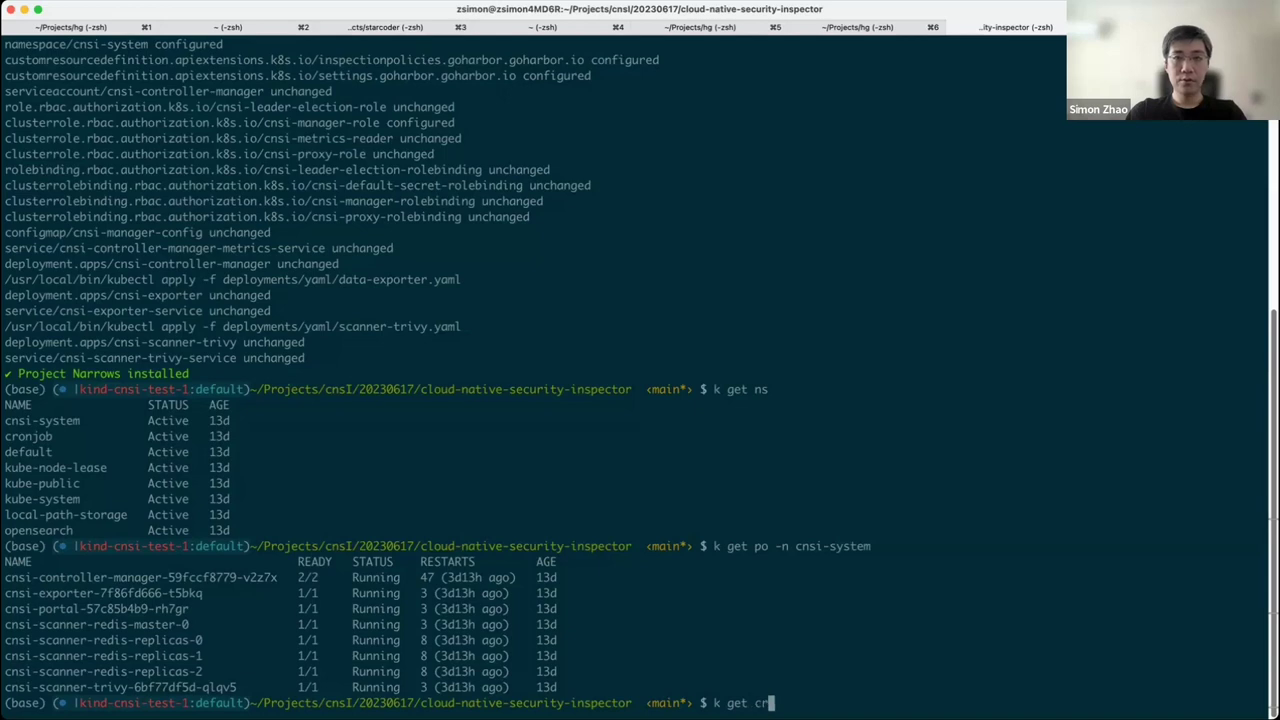
{"action": "type", "text": "onjob -"}
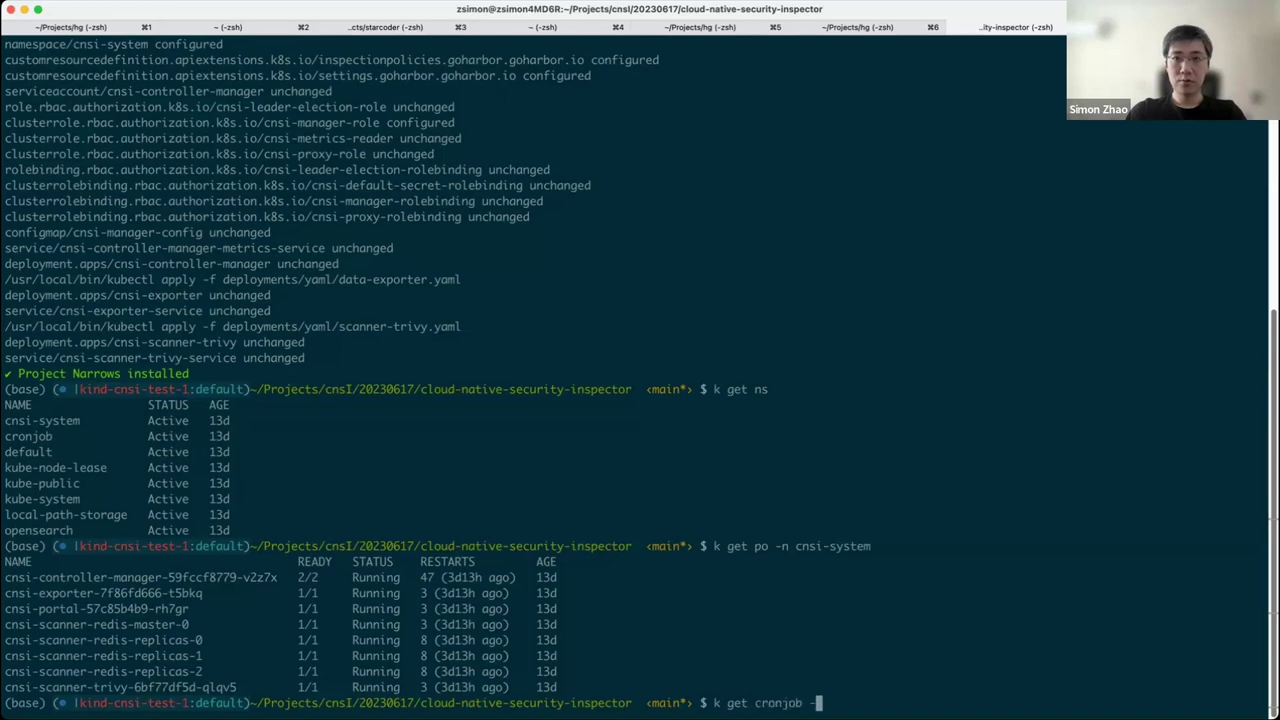
{"action": "type", "text": "A"}
{"action": "key", "text": "Return"}
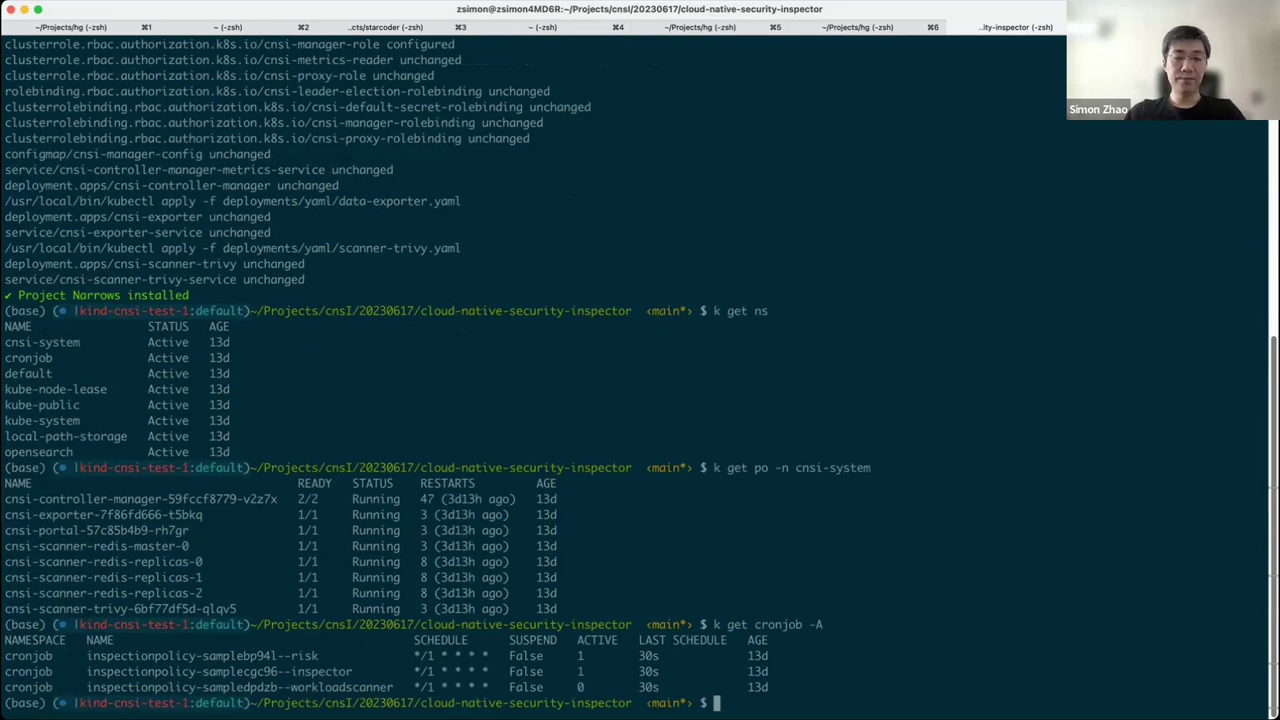
Step: Run 'k get po -n opensearch' to show the three opensearch-cluster-master pods Running
{"action": "key", "text": "Return"}
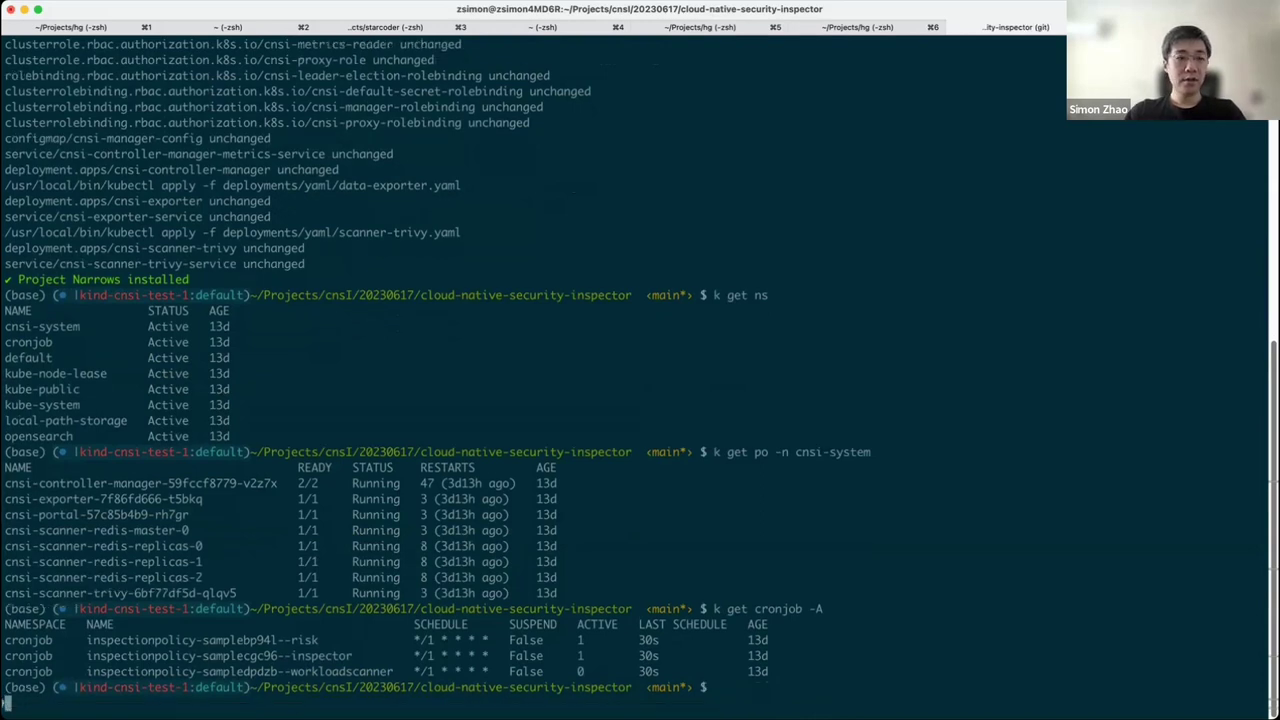
{"action": "type", "text": "k get"}
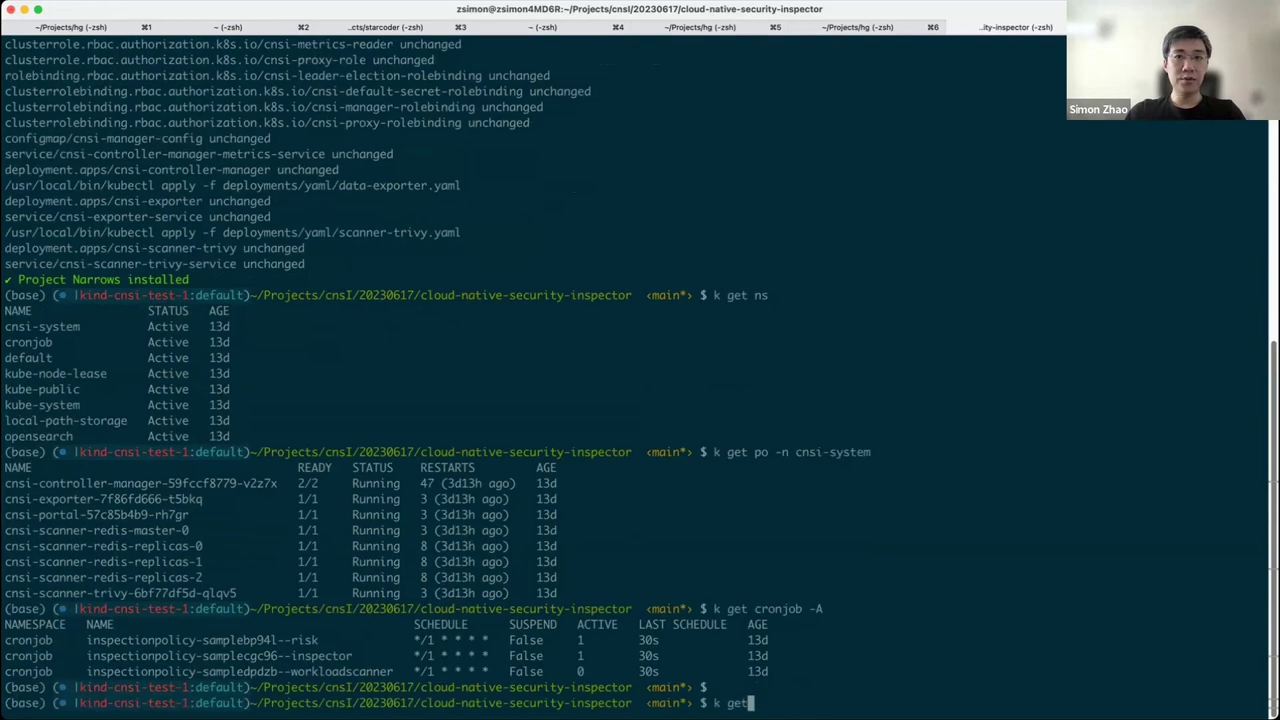
{"action": "type", "text": " po -n"}
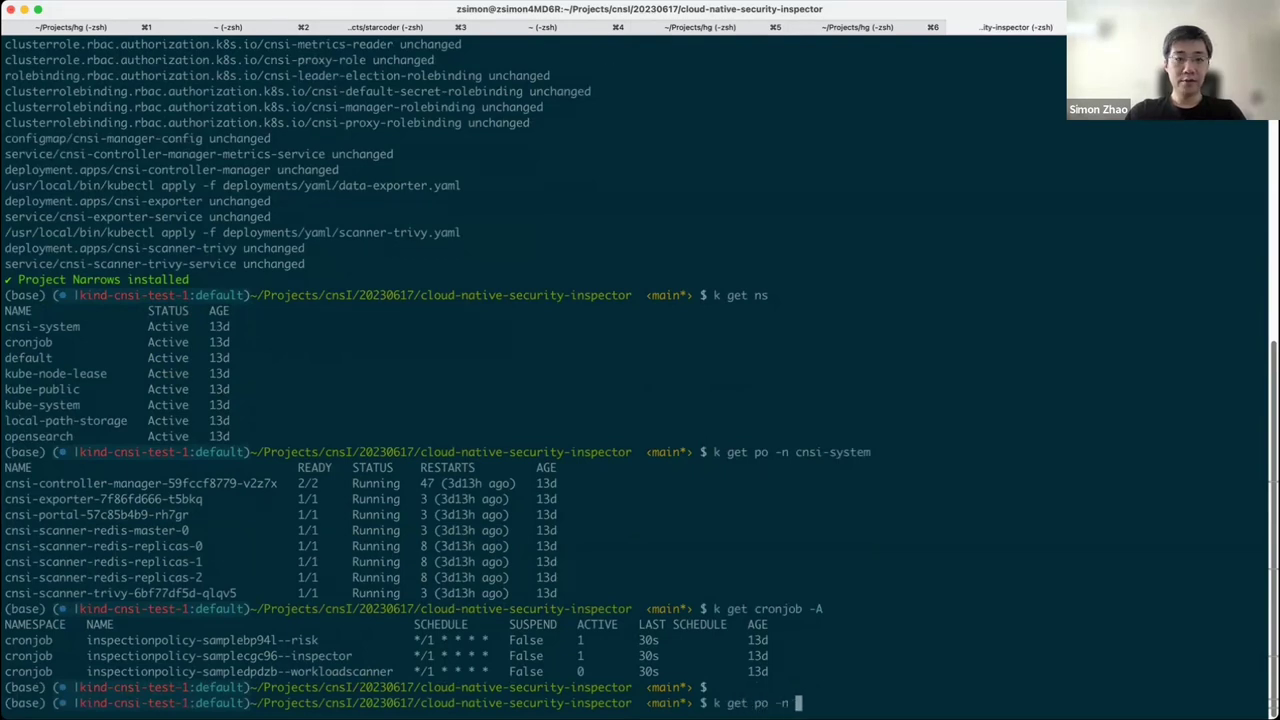
{"action": "type", "text": " opensr"}
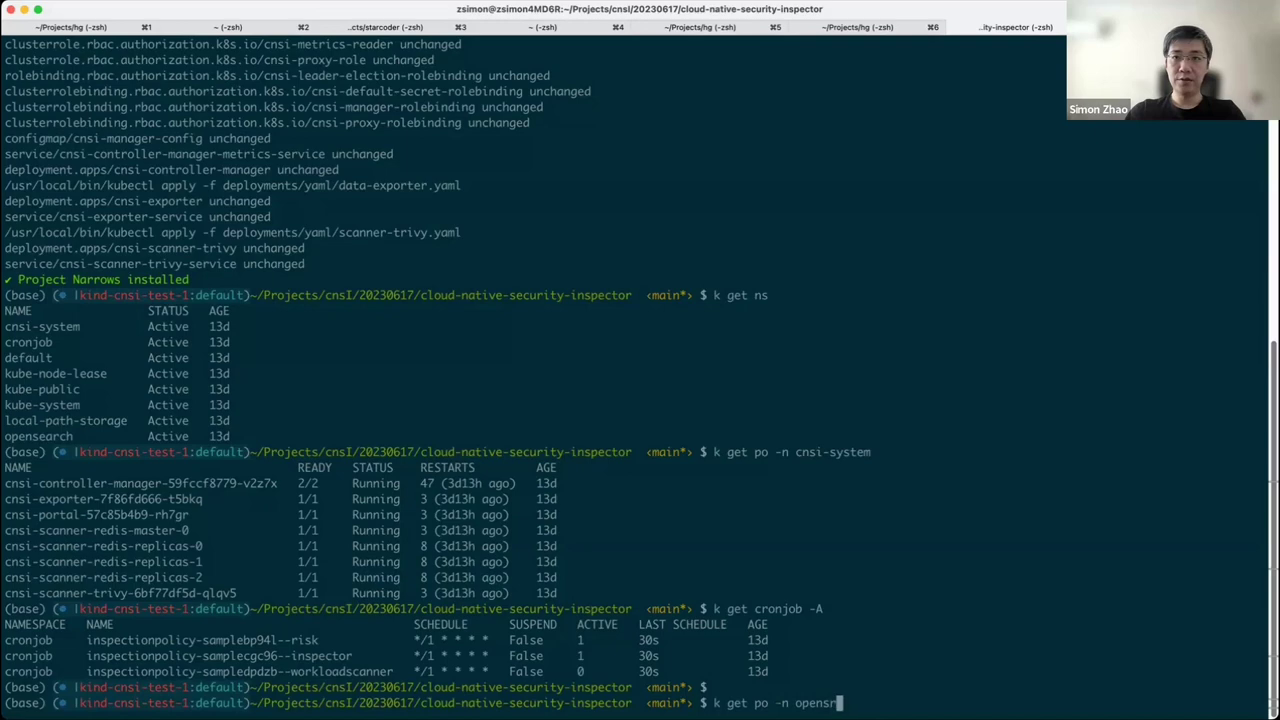
{"action": "key", "text": "BackSpace"}
{"action": "type", "text": "earch"}
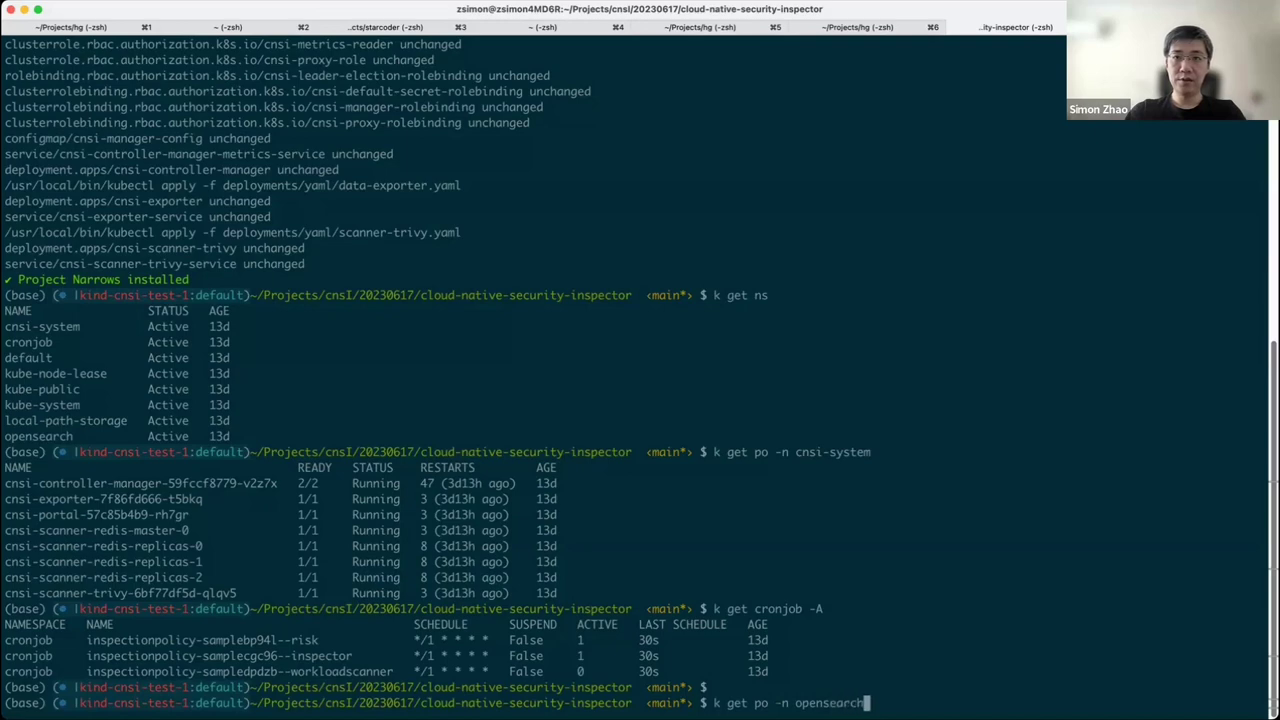
{"action": "key", "text": "Return"}
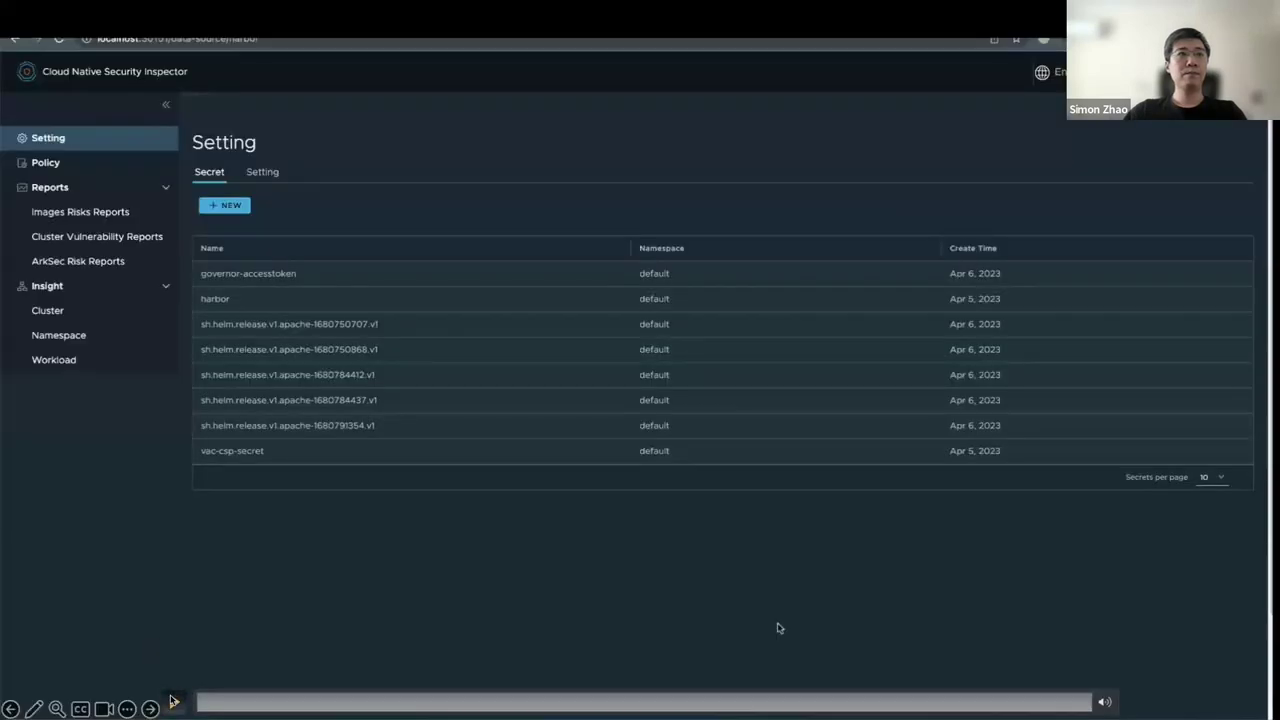
Step: Open sample-setting from the Setting list and step through its required, data source and cache sections
{"action": "left_click", "coordinate": [173, 702]}
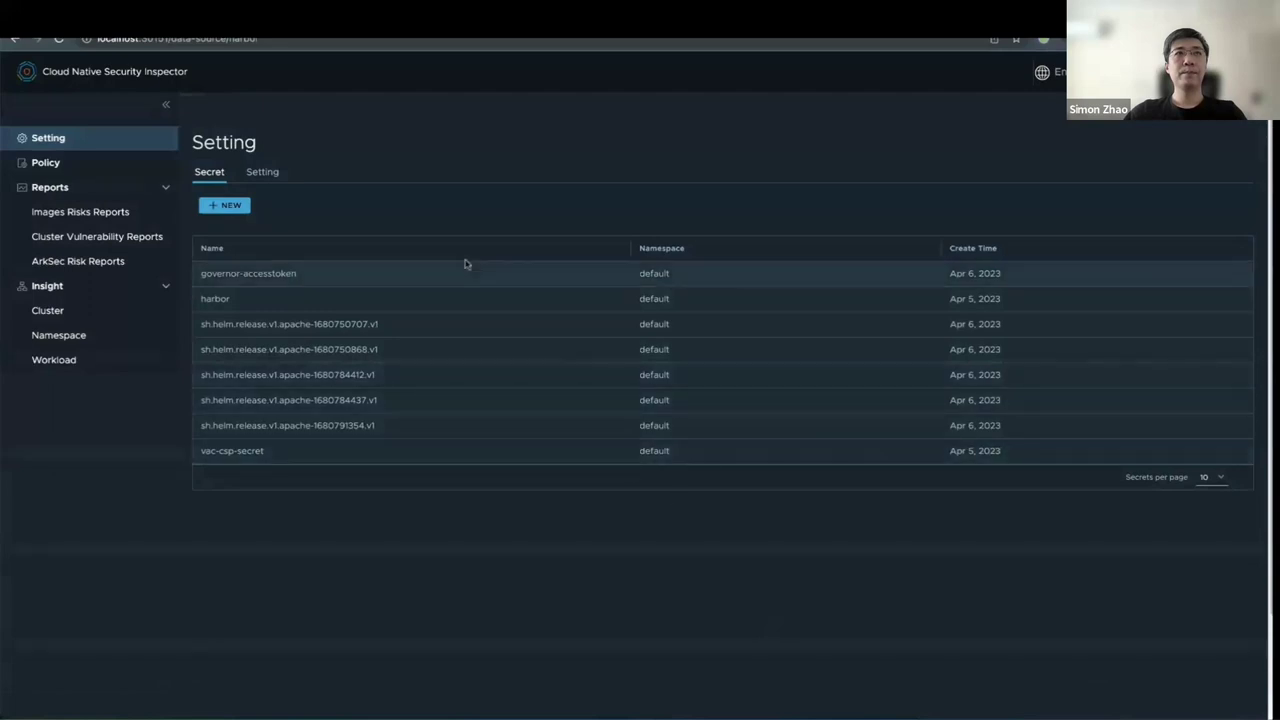
{"action": "left_click", "coordinate": [266, 178]}
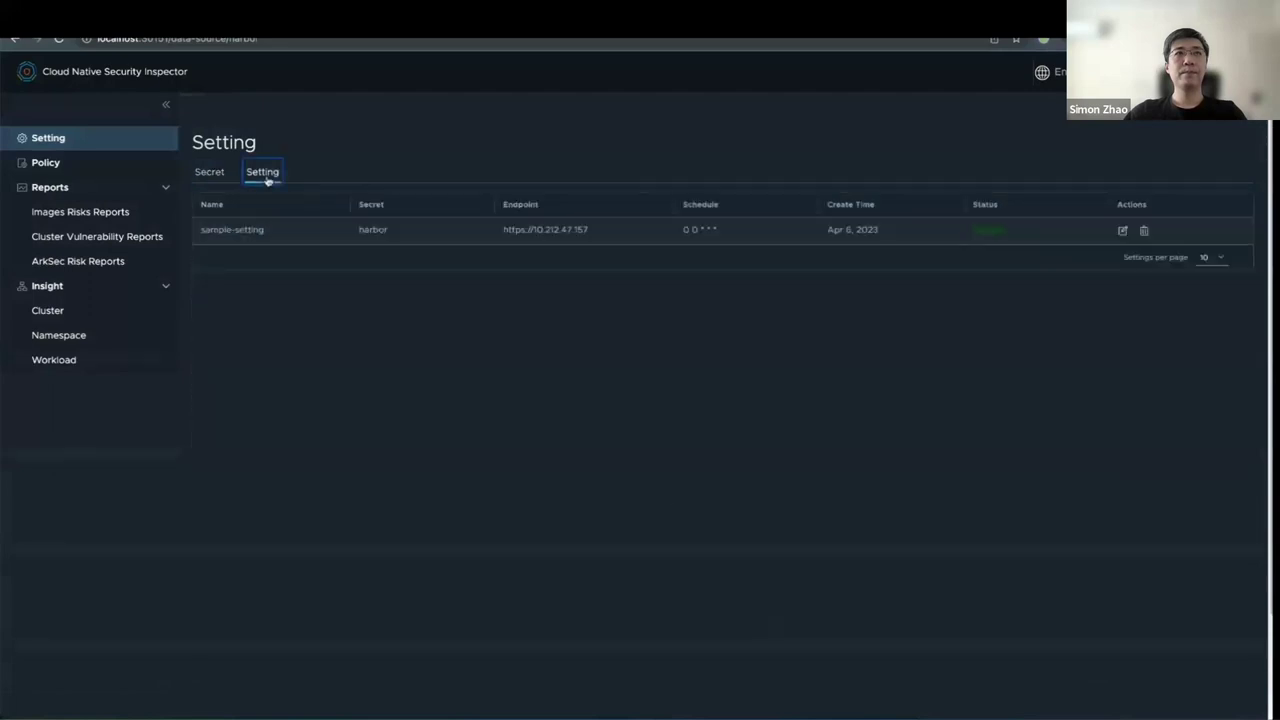
{"action": "left_click", "coordinate": [1122, 231]}
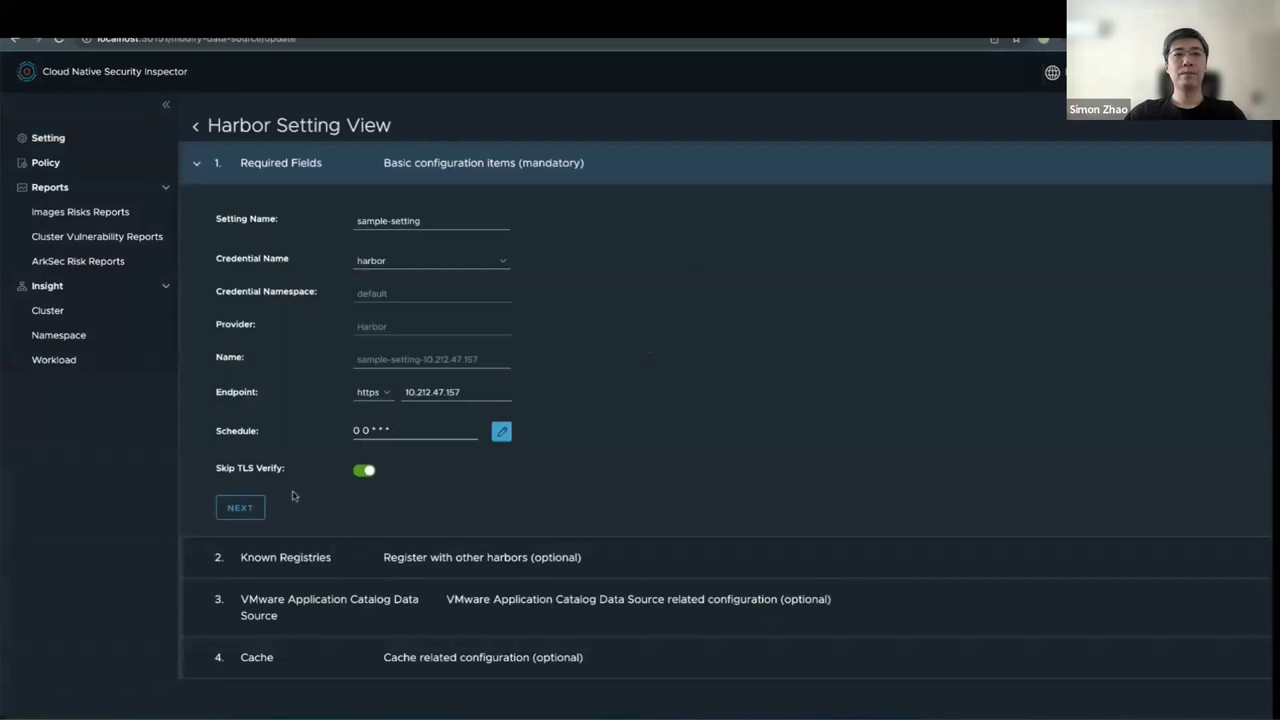
{"action": "left_click", "coordinate": [242, 507]}
{"action": "left_click", "coordinate": [240, 301]}
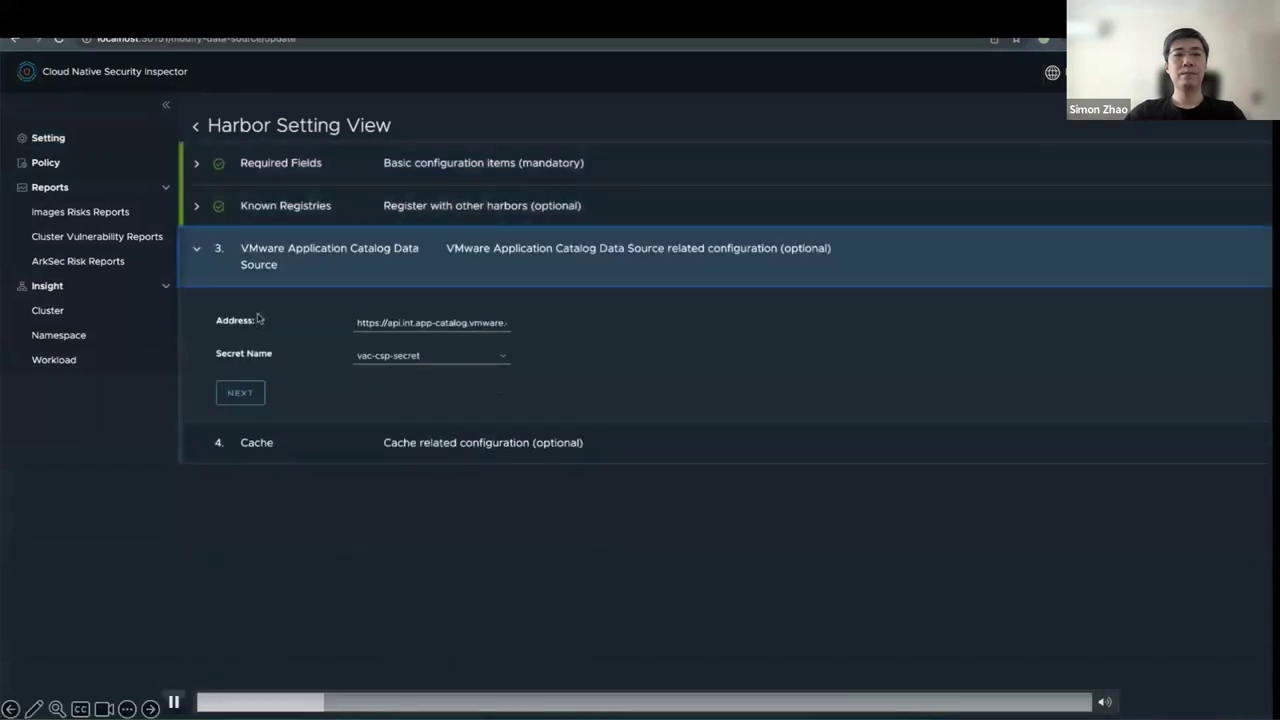
{"action": "left_click", "coordinate": [257, 396]}
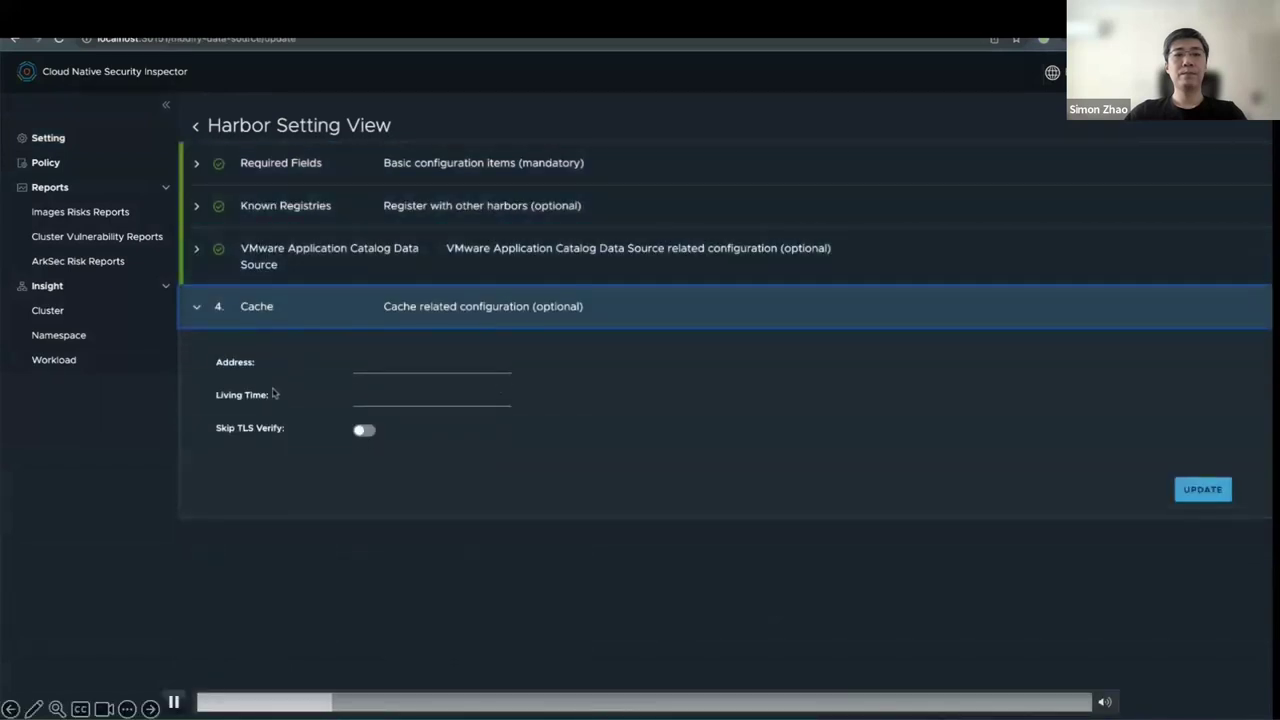
Step: Save sample-setting, then edit test-policy and advance to its Inspection Result Setting
{"action": "left_click", "coordinate": [1203, 489]}
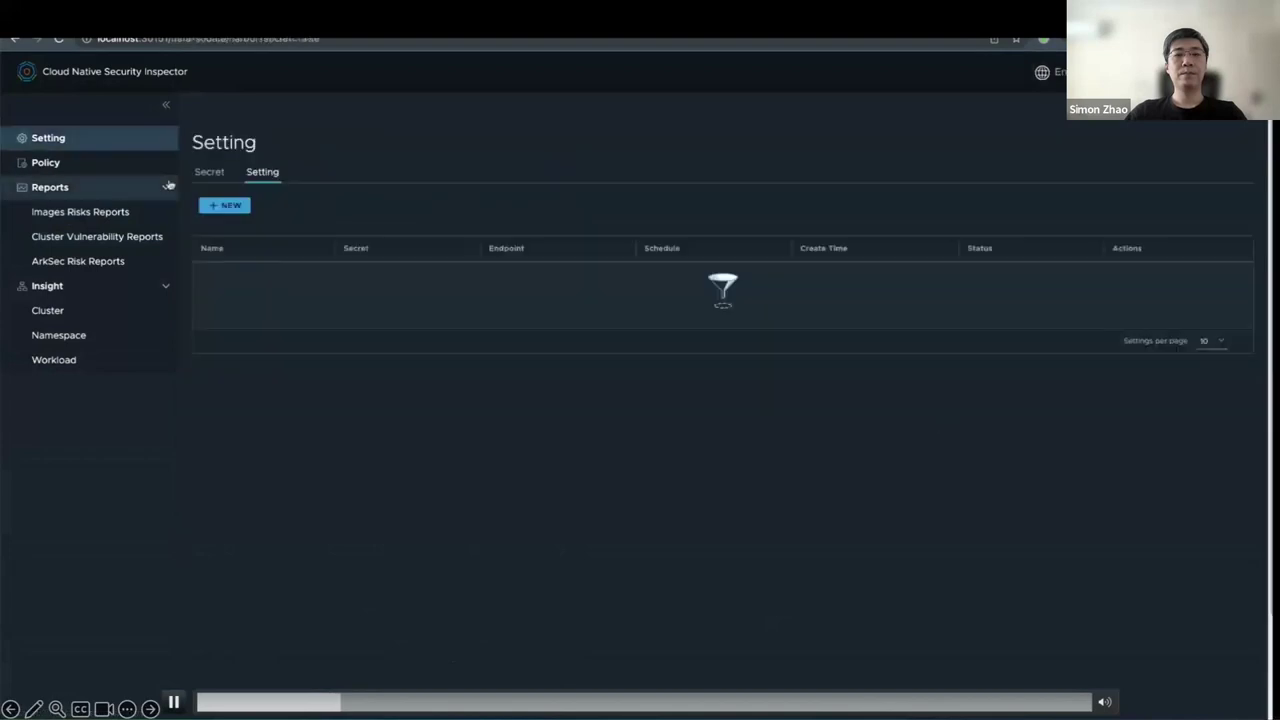
{"action": "left_click", "coordinate": [80, 168]}
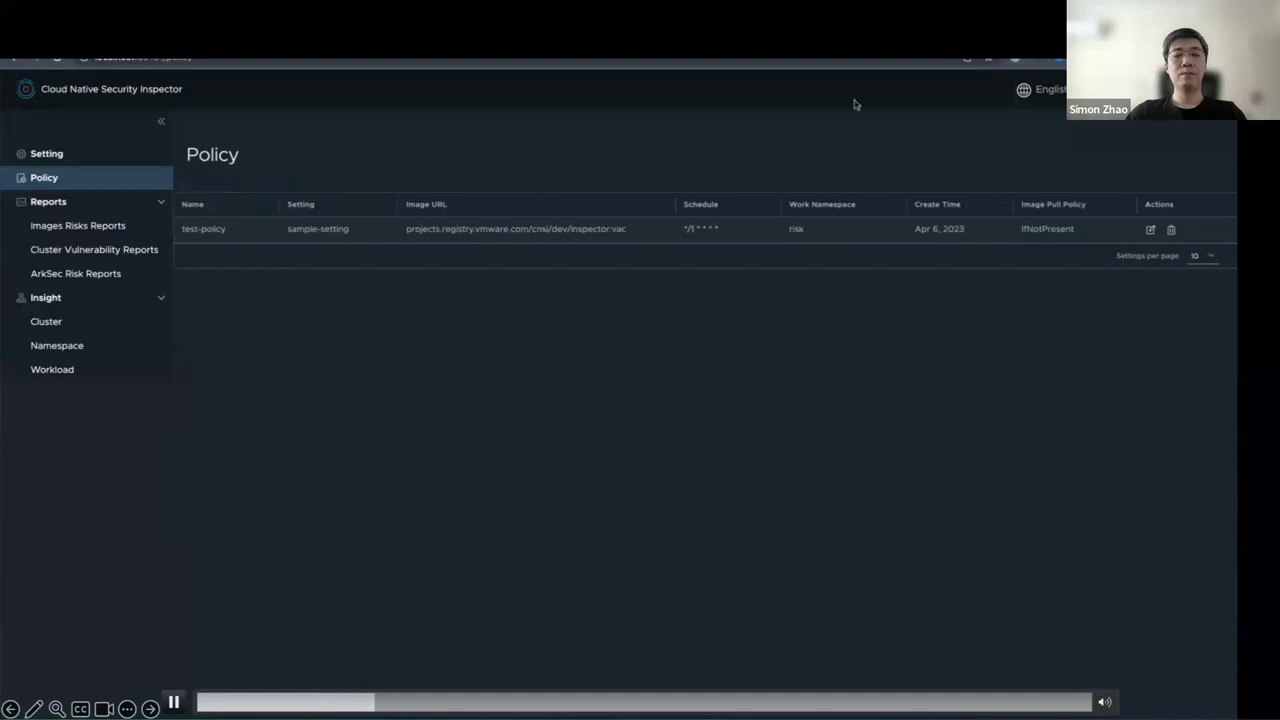
{"action": "left_click", "coordinate": [1150, 229]}
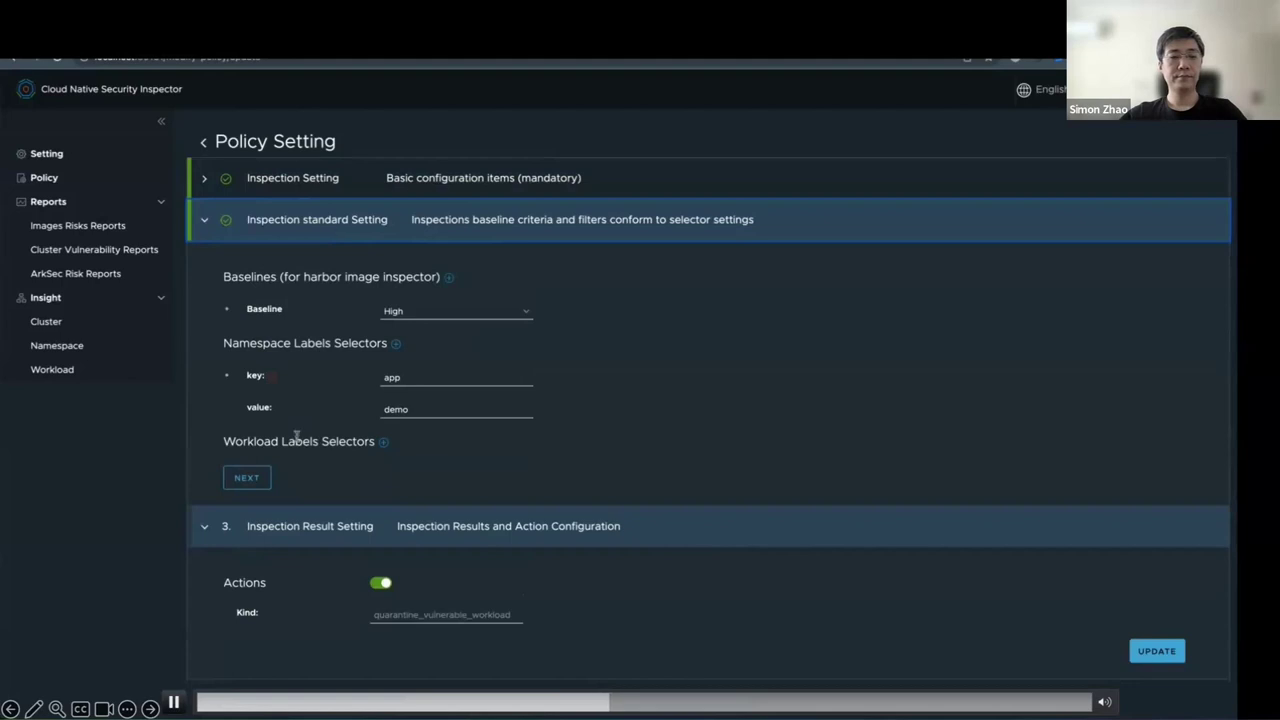
{"action": "left_click", "coordinate": [247, 478]}
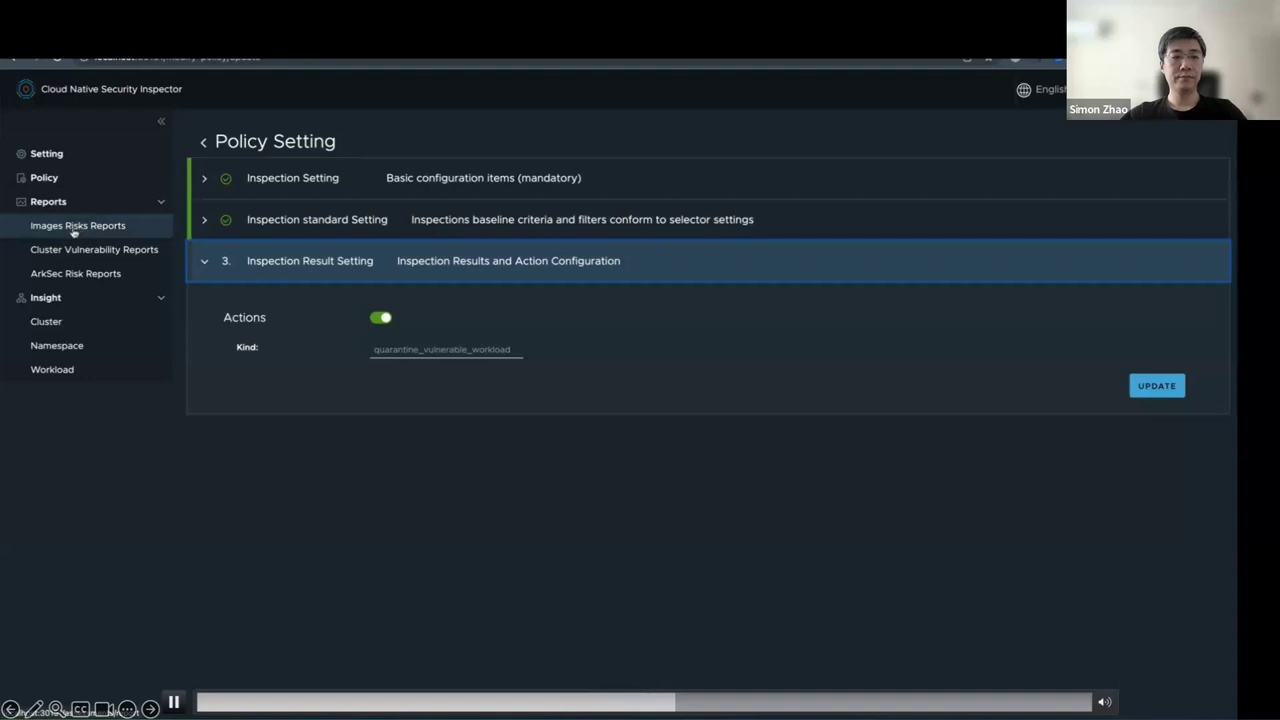
Step: Open the Images Risks Reports history and the first image report's details
{"action": "left_click", "coordinate": [73, 230]}
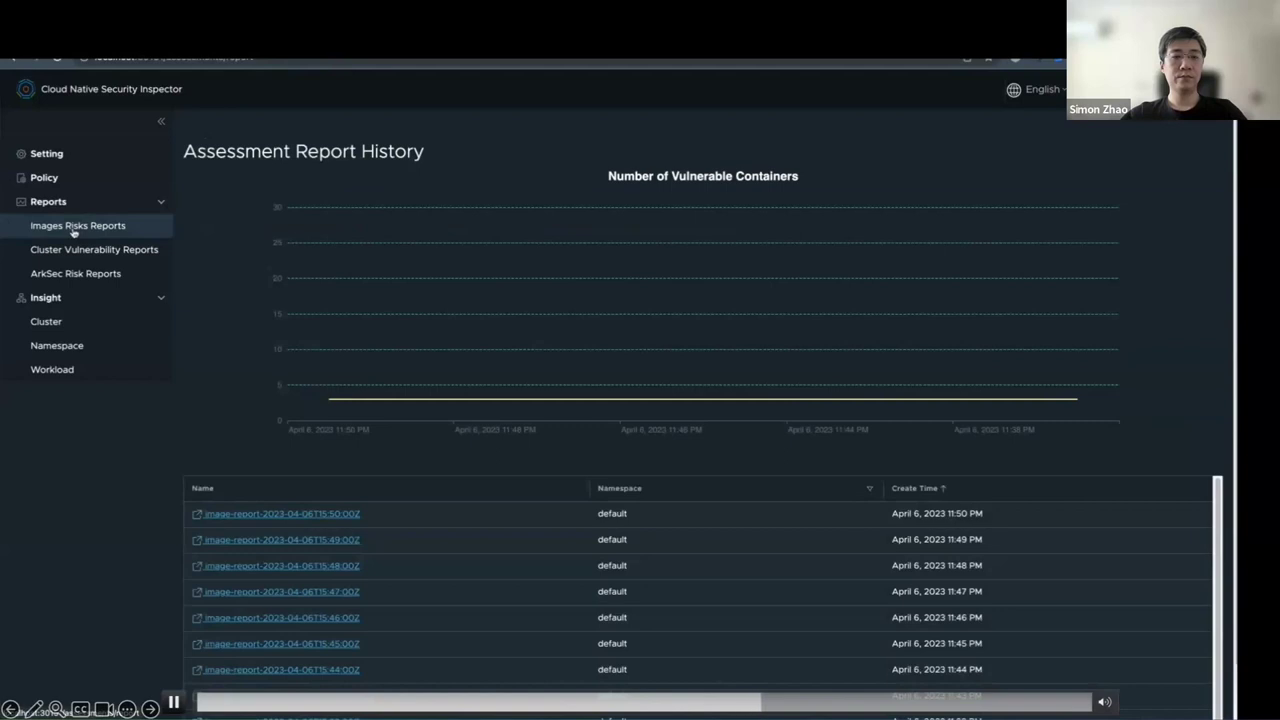
{"action": "left_click", "coordinate": [302, 511]}
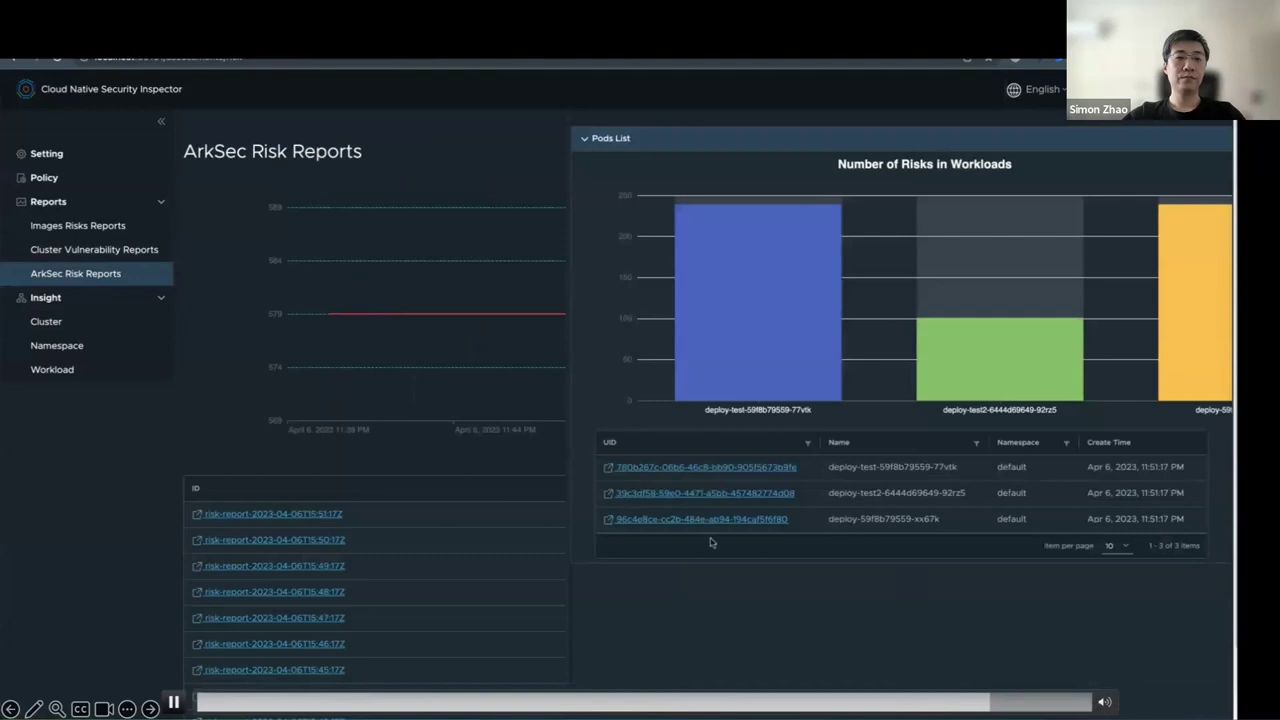
Step: Open one workload's CVE details and scroll through the apt and curl CVE rows
{"action": "left_click", "coordinate": [720, 467]}
{"action": "scroll", "coordinate": [735, 615], "scroll_direction": "down", "scroll_amount": 1}
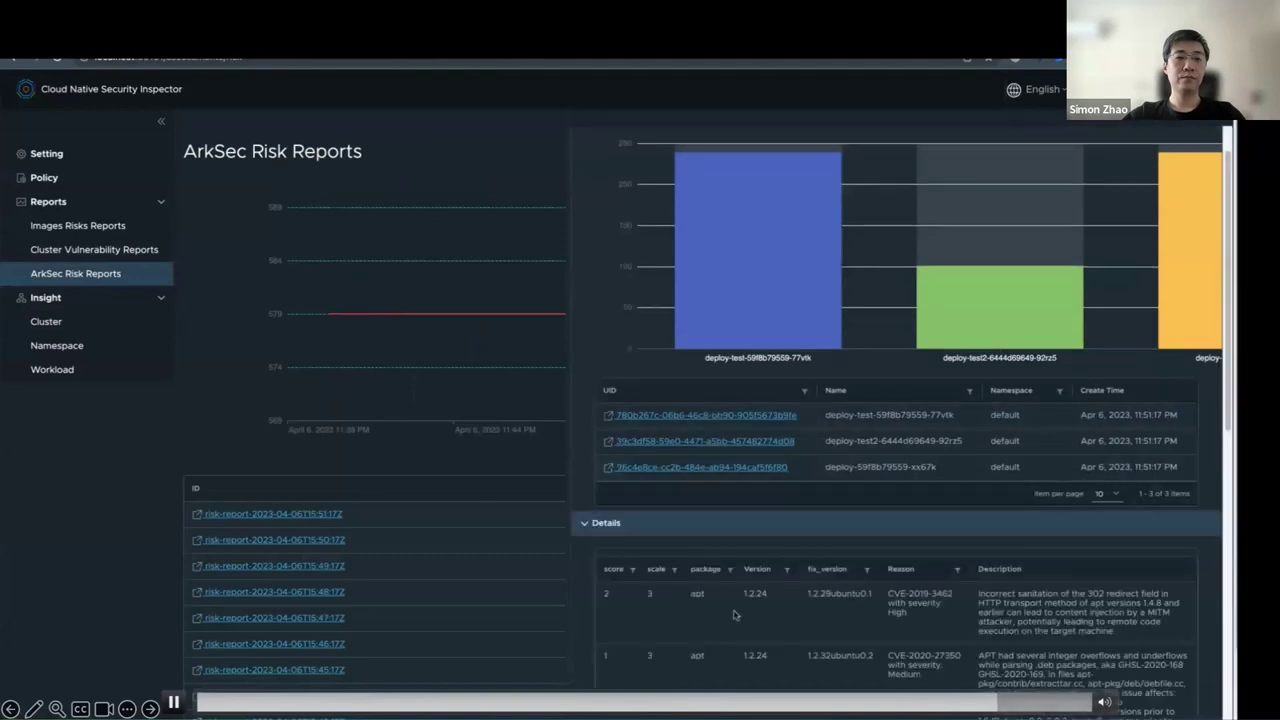
{"action": "scroll", "coordinate": [735, 615], "scroll_direction": "down", "scroll_amount": 3}
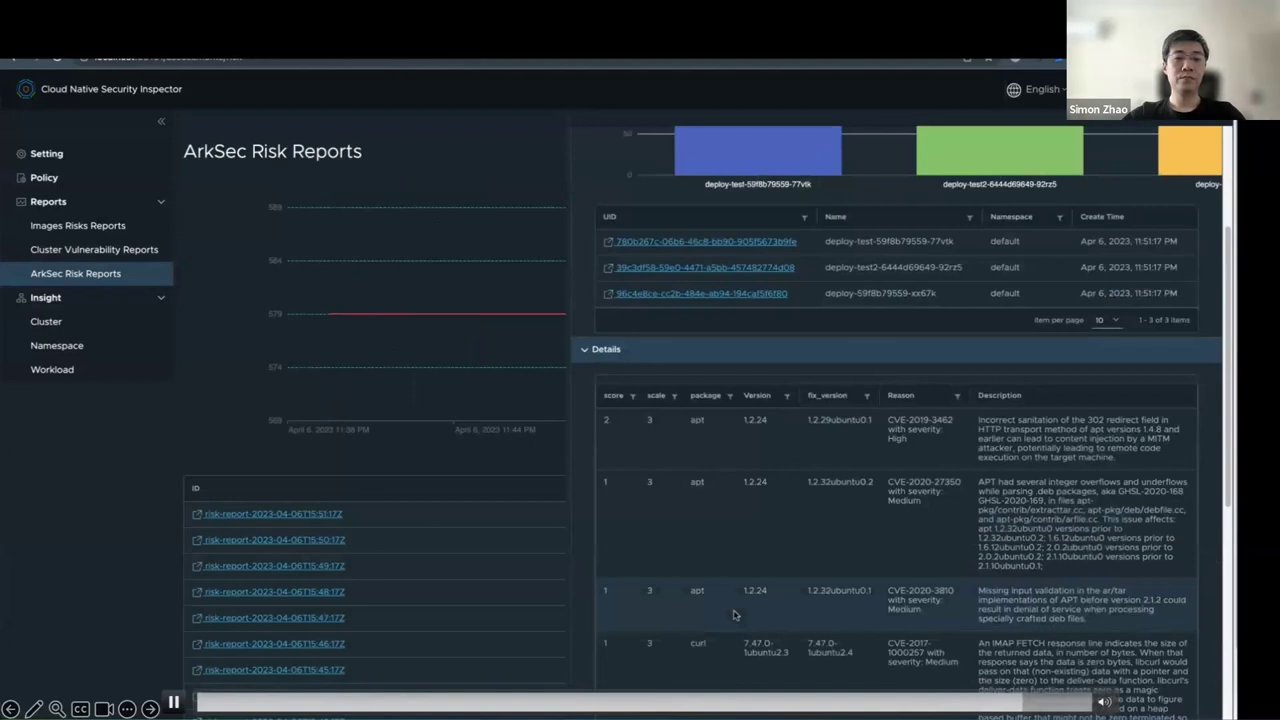
{"action": "scroll", "coordinate": [853, 589], "scroll_direction": "down", "scroll_amount": 1}
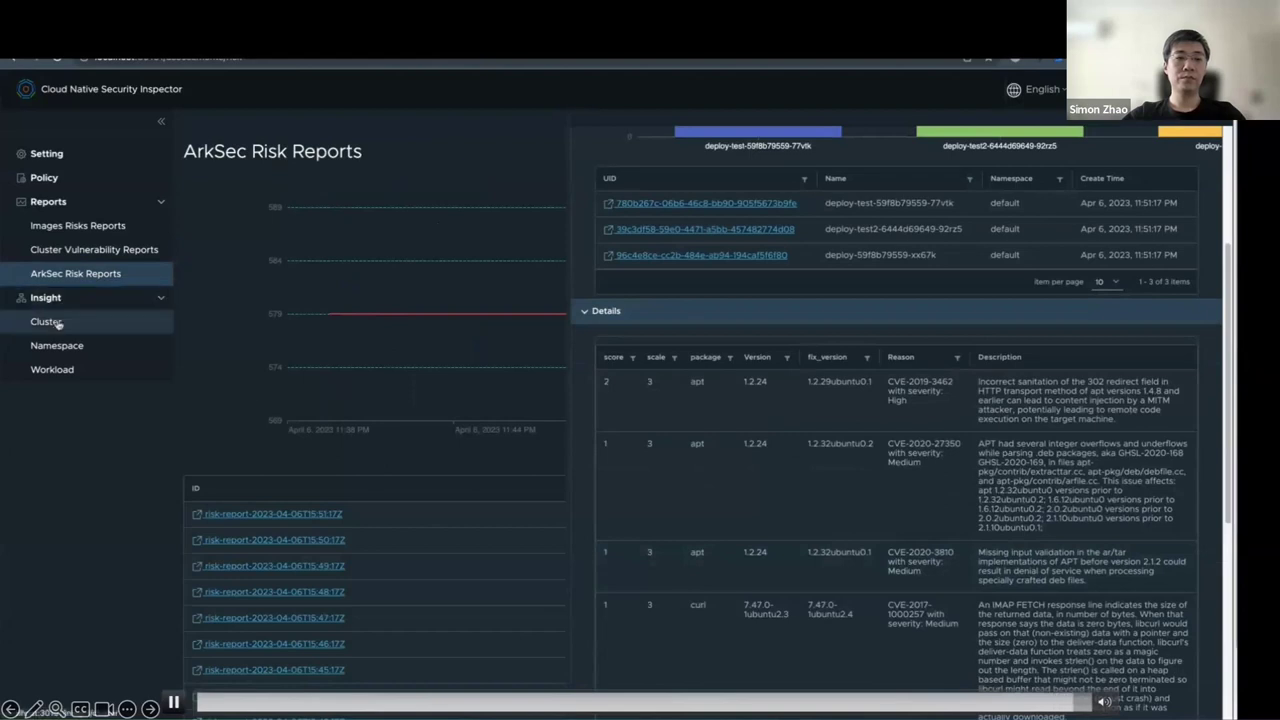
Step: View the Insight Cluster and Workload pages, then advance the slideshow to the Thanks slide
{"action": "left_click", "coordinate": [46, 321]}
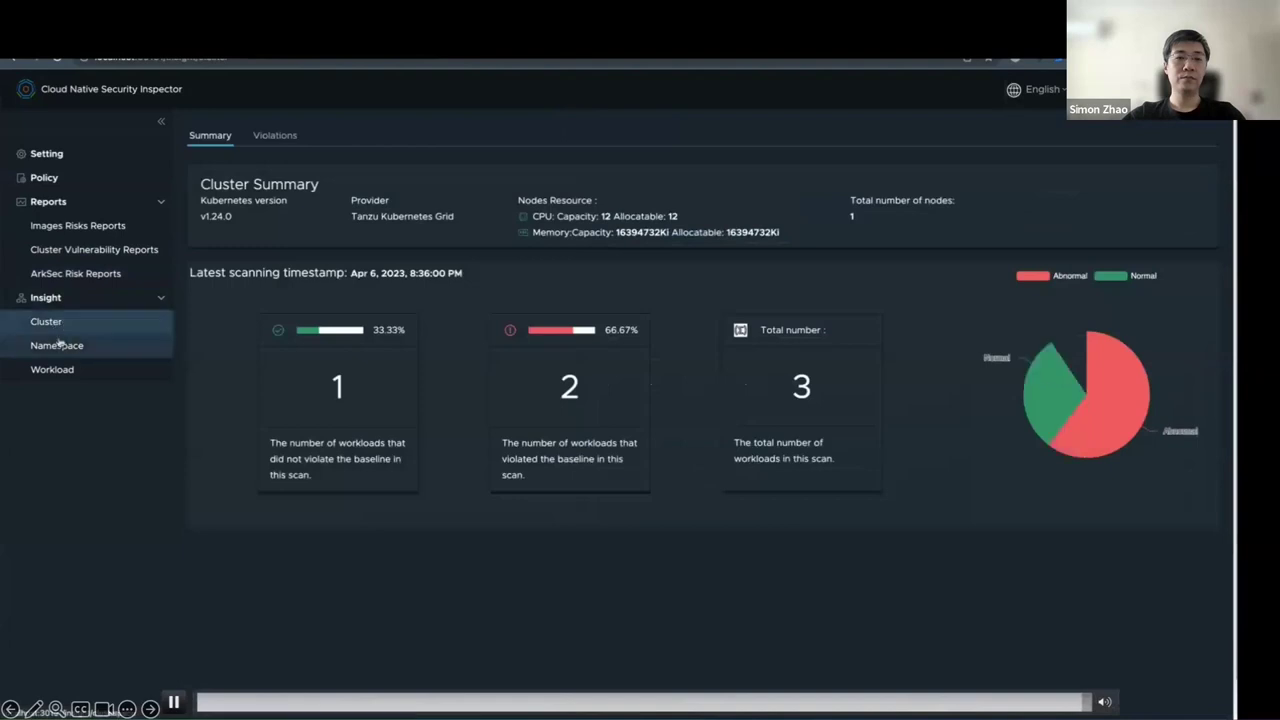
{"action": "left_click", "coordinate": [58, 369]}
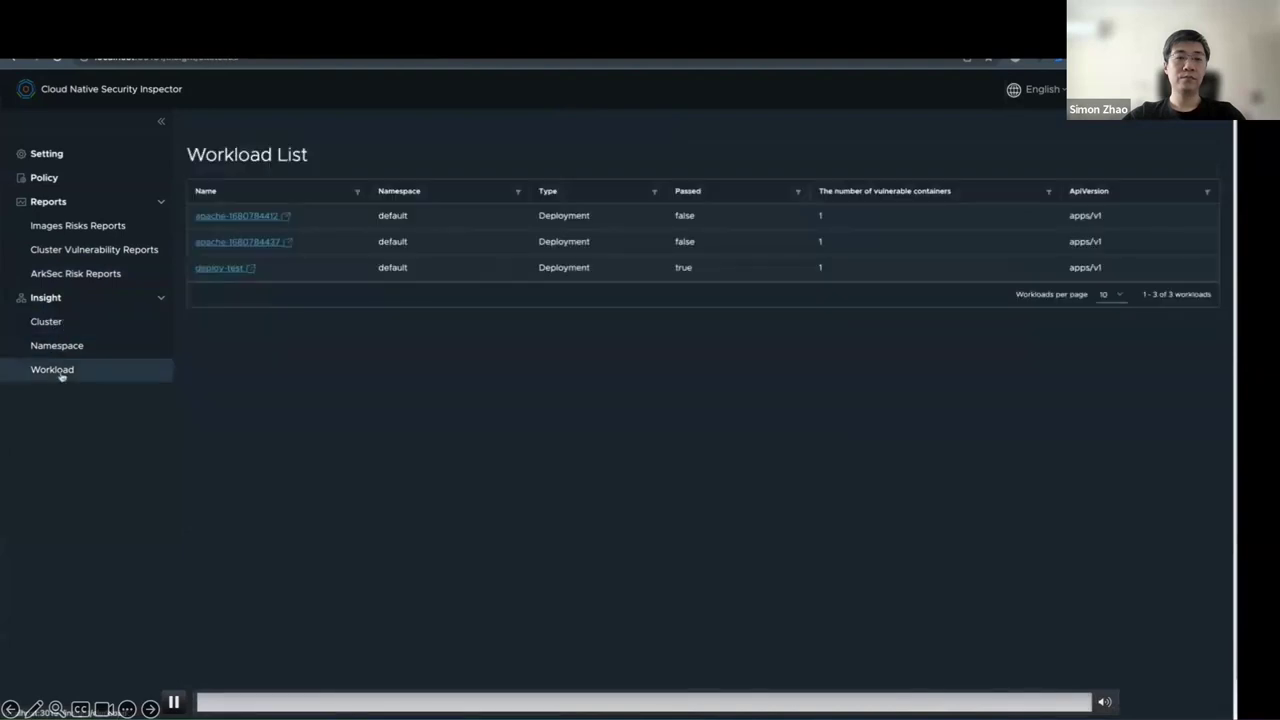
{"action": "key", "text": "space"}
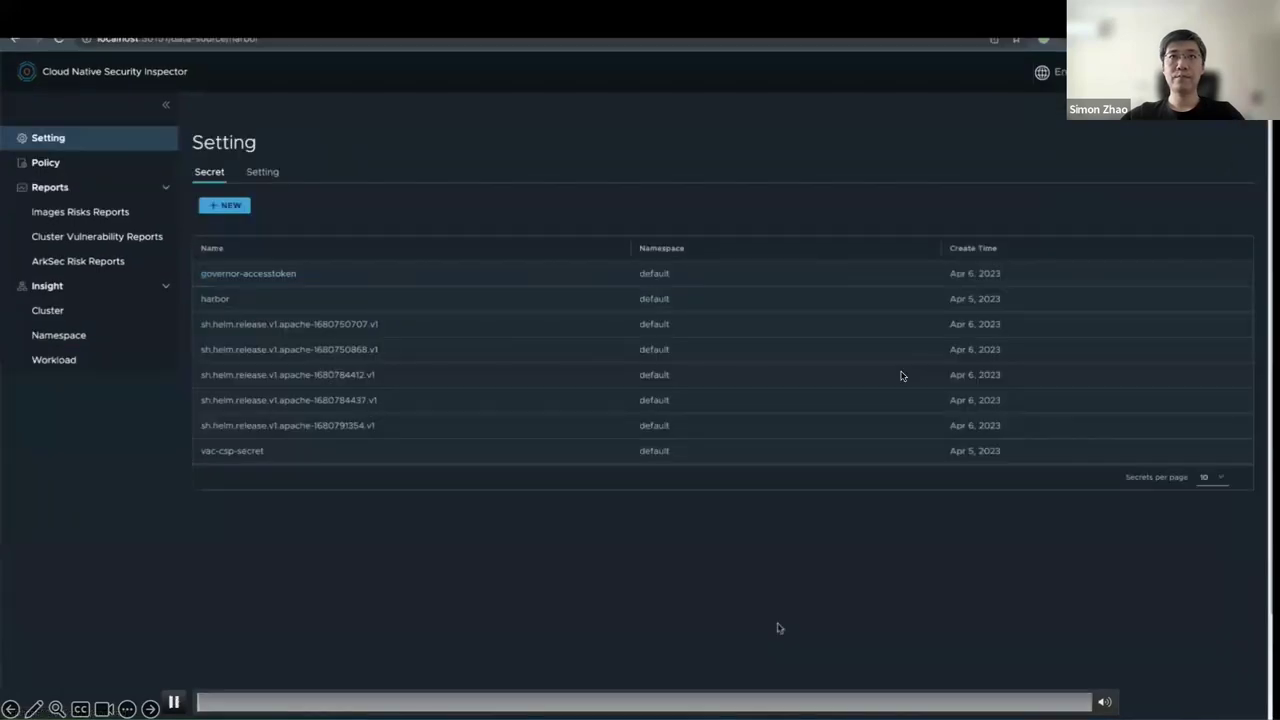
{"action": "key", "text": "Right"}
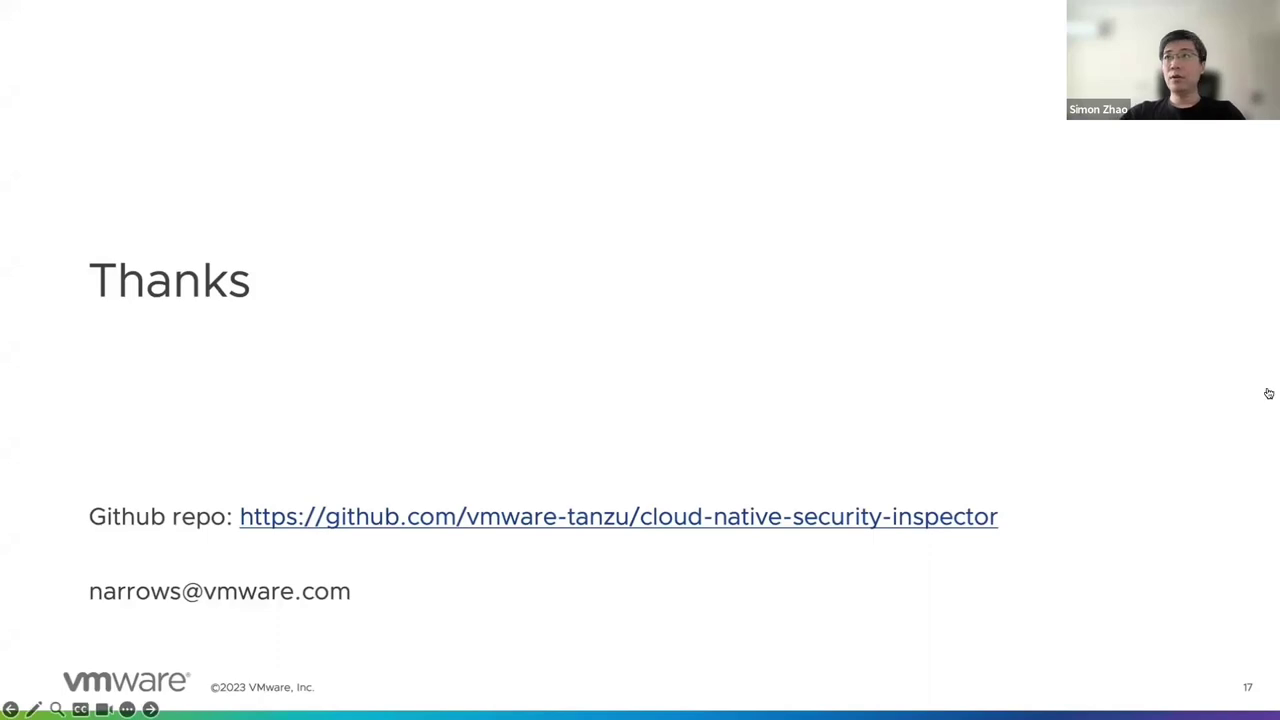
{"action": "key", "text": "Escape"}
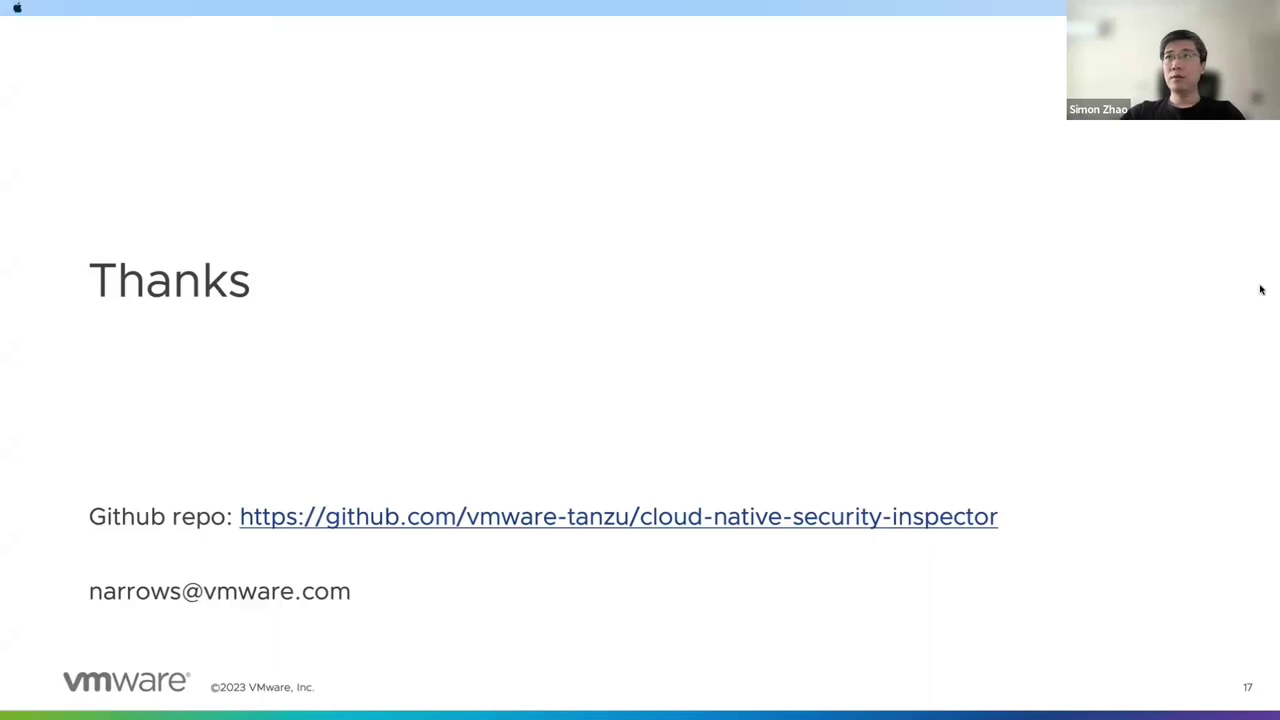